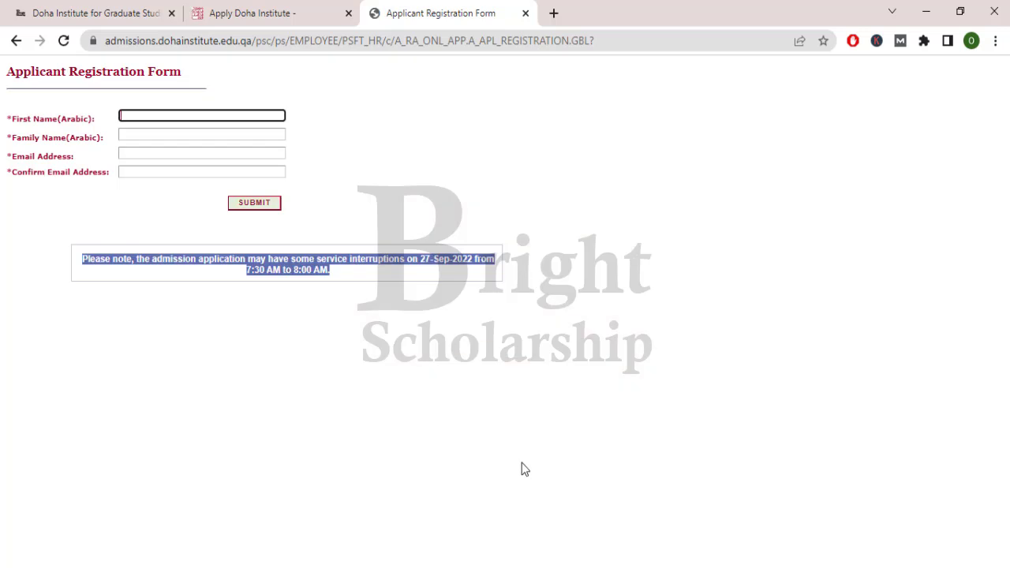
- Review the Arabic name and email labels on the registration form
left_click_drag(12, 119, 92, 121)
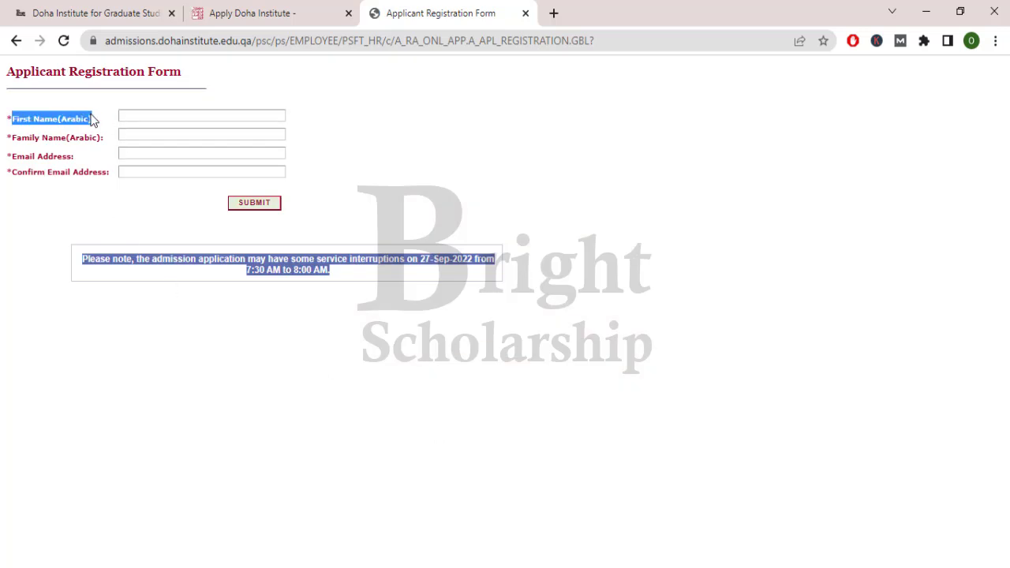
left_click_drag(17, 138, 104, 143)
left_click_drag(7, 156, 117, 172)
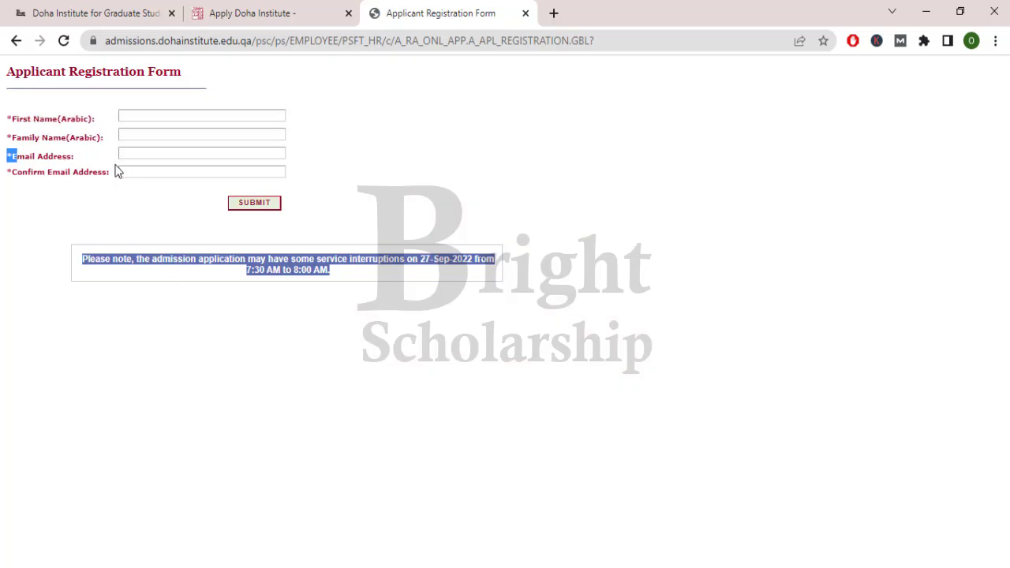
left_click(38, 174)
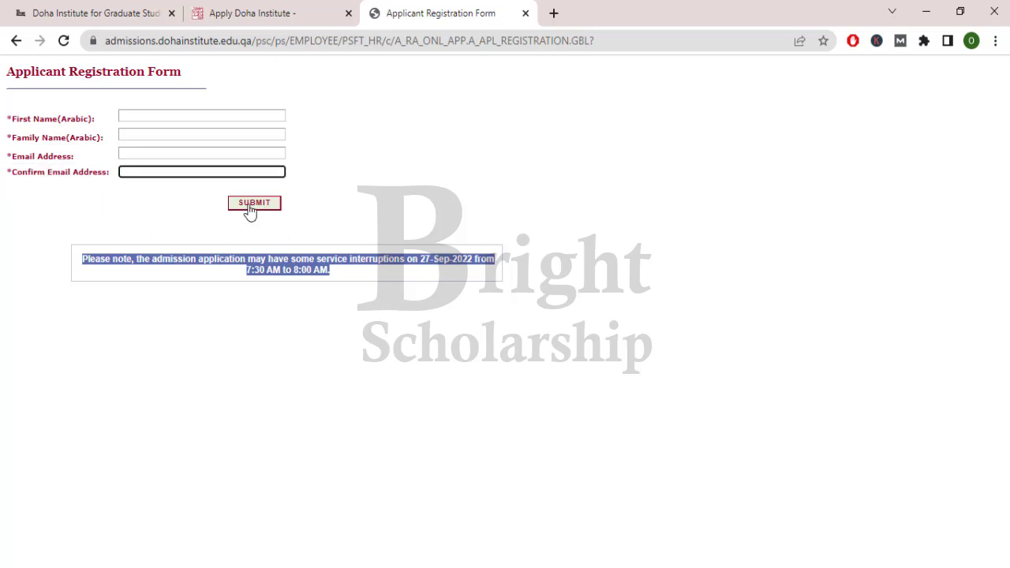
- Return to the login page and sign in with the saved applicant credentials
left_click(15, 40)
left_click(518, 377)
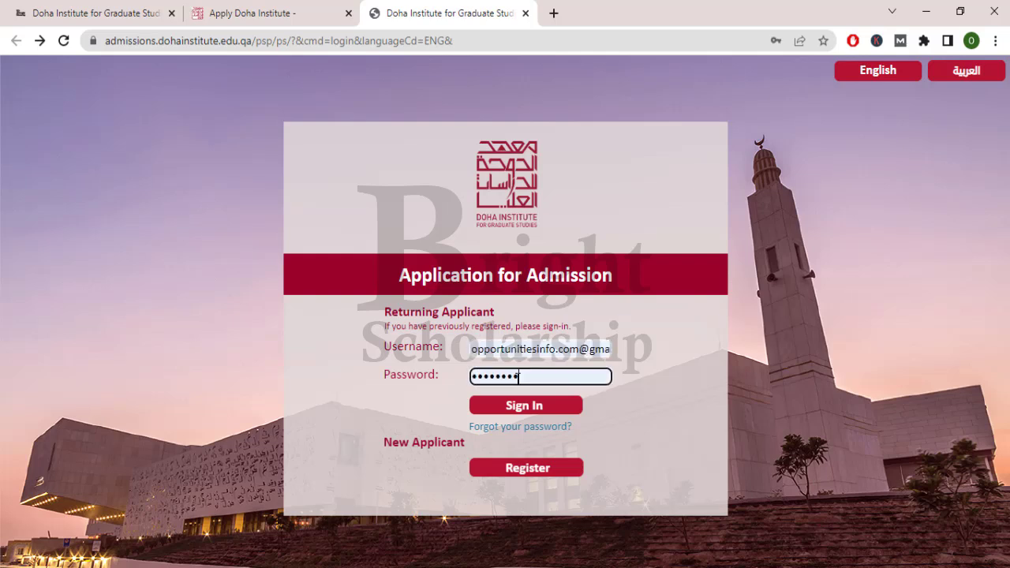
left_click(576, 408)
left_click(539, 411)
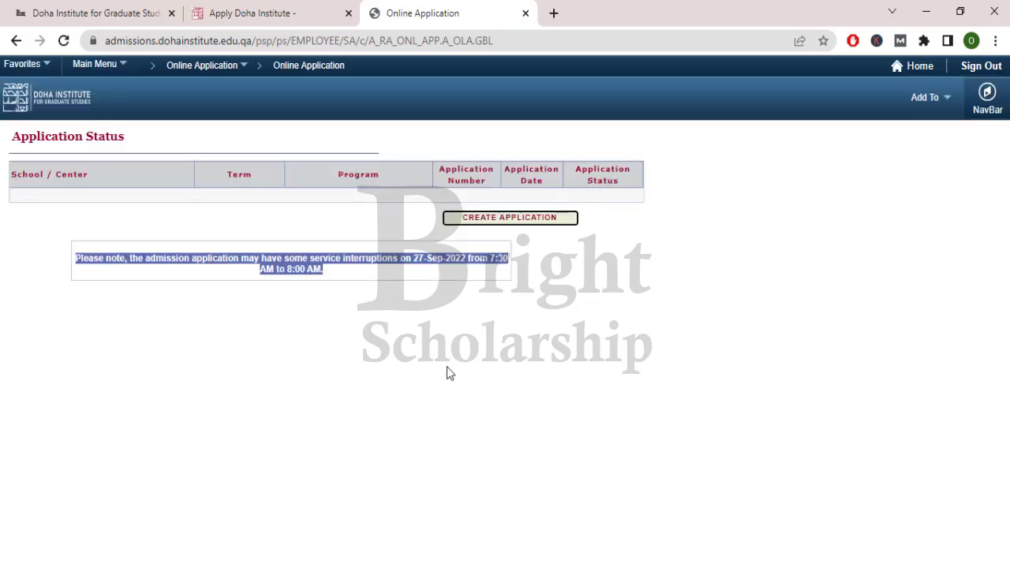
- Create a new application, read the instructions and required attachments, then start it
left_click(511, 221)
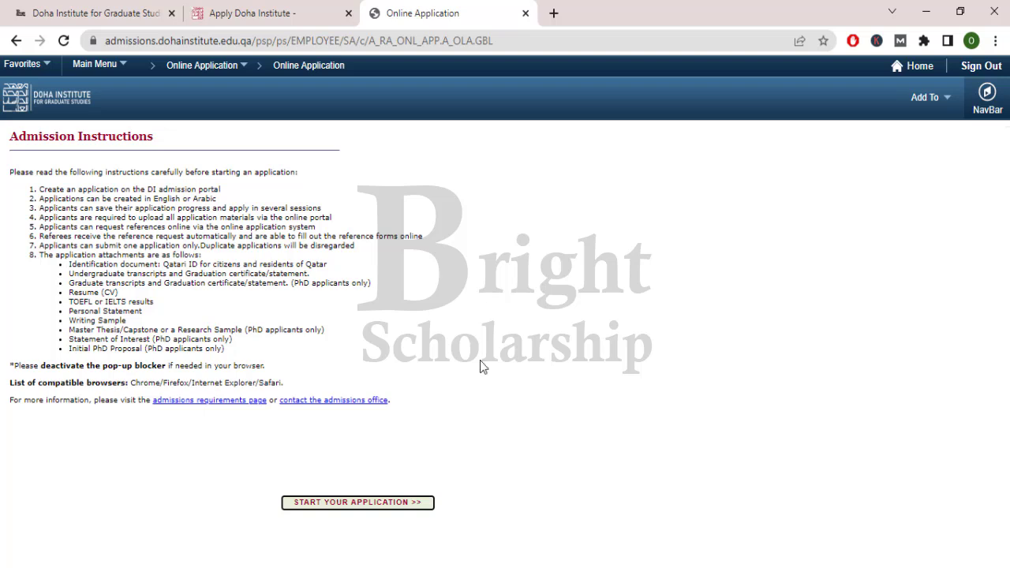
left_click_drag(56, 189, 223, 192)
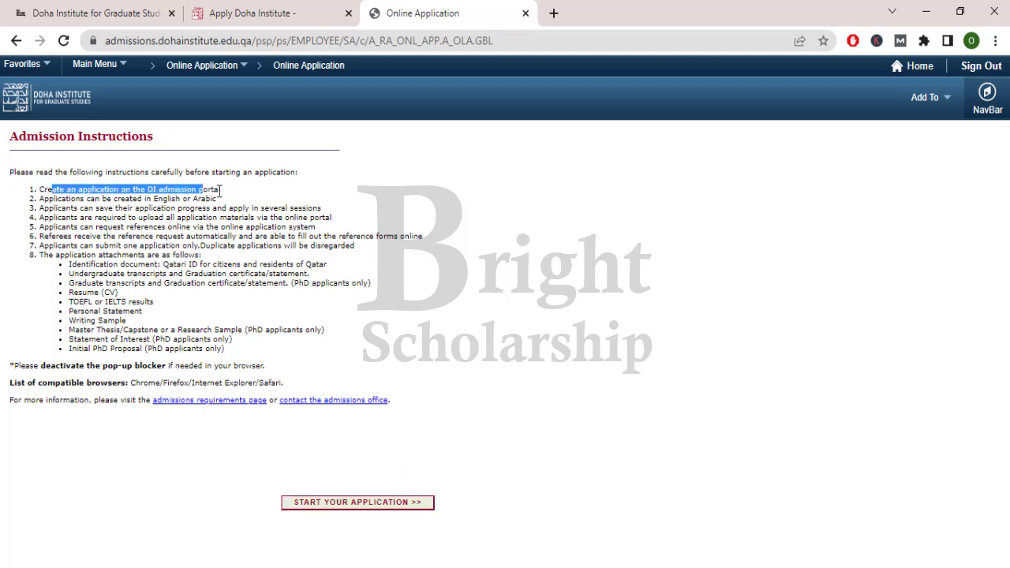
left_click(231, 197)
left_click_drag(75, 228, 186, 331)
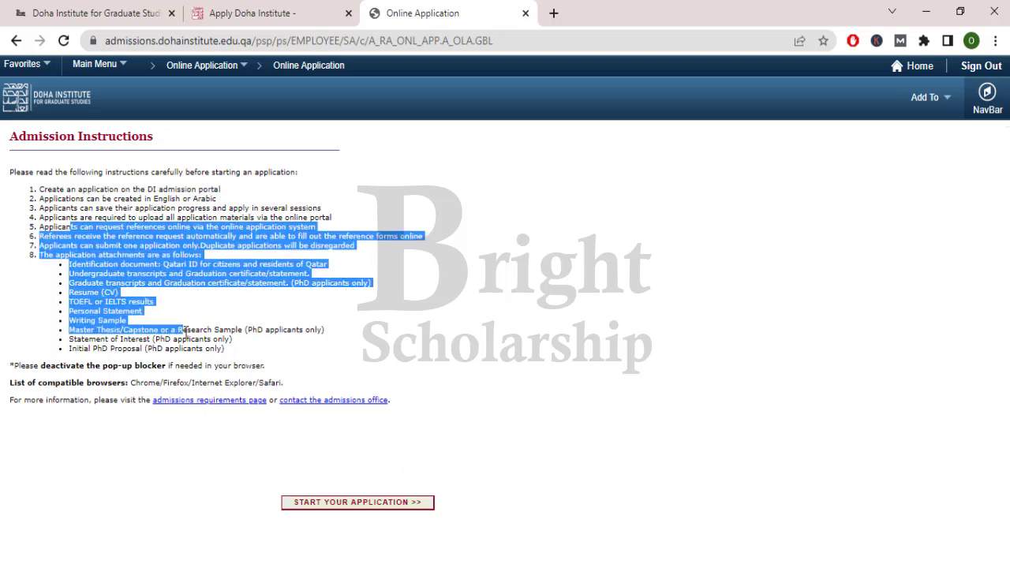
left_click(190, 335)
left_click(375, 514)
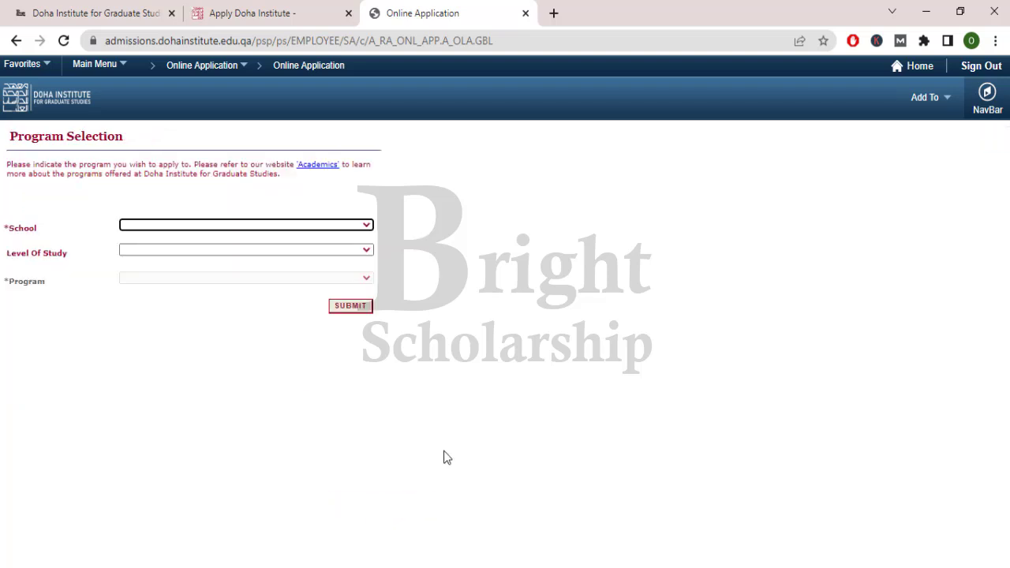
- Choose School of Social Sciences and Humanities, Master level, Media Studies, and submit
left_click(363, 226)
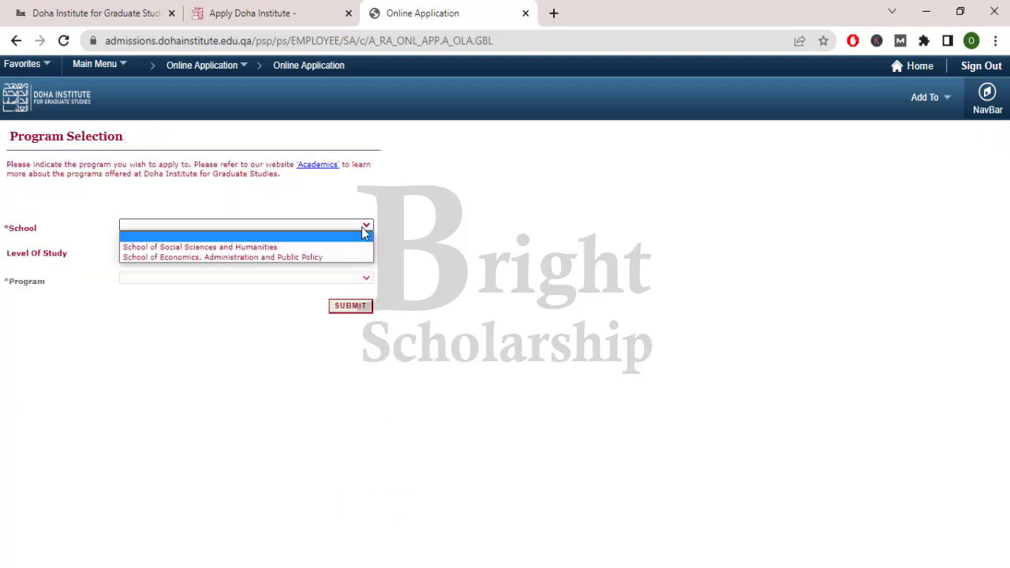
left_click(340, 251)
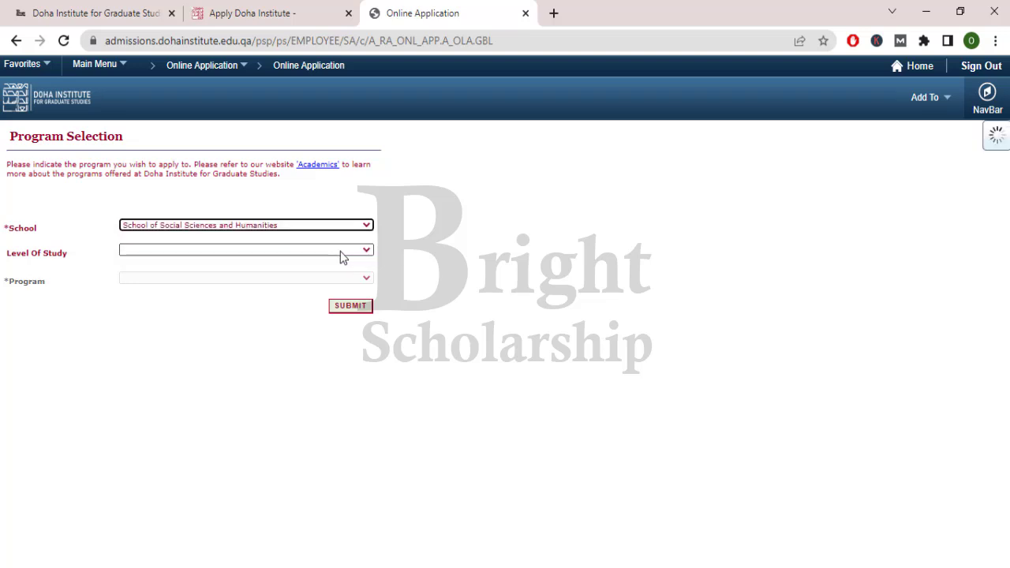
left_click(360, 251)
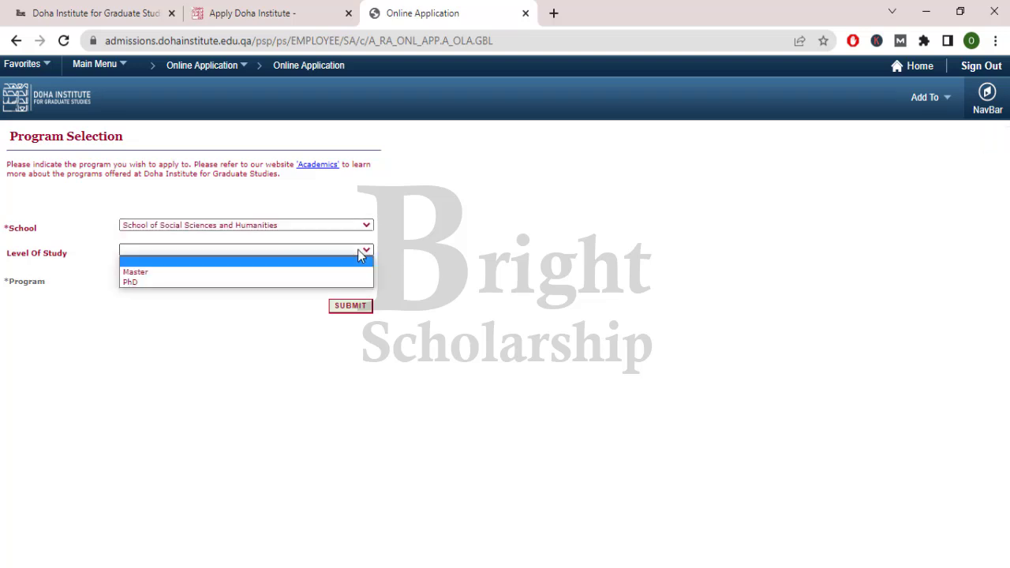
left_click(343, 270)
left_click(333, 280)
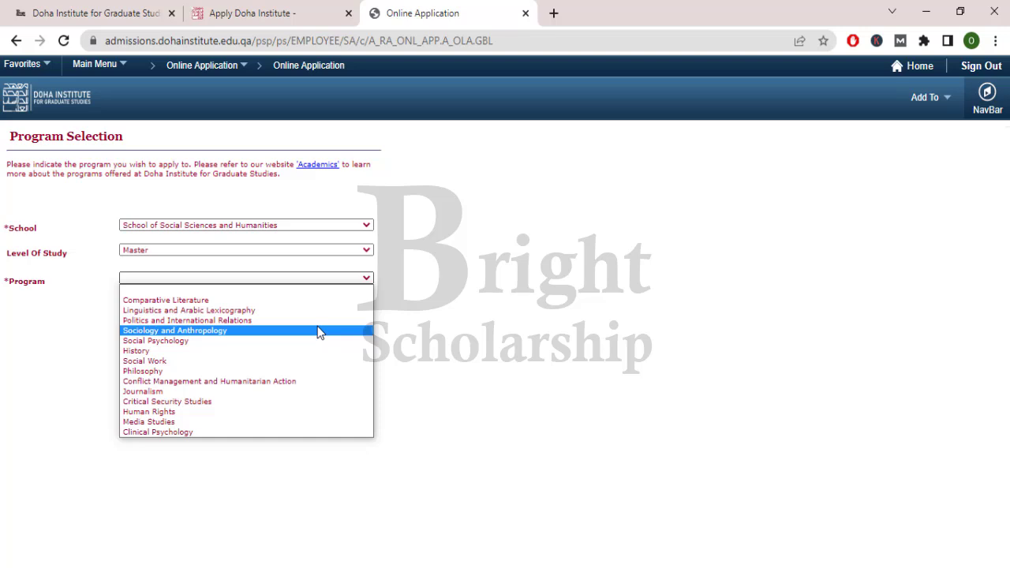
left_click(288, 421)
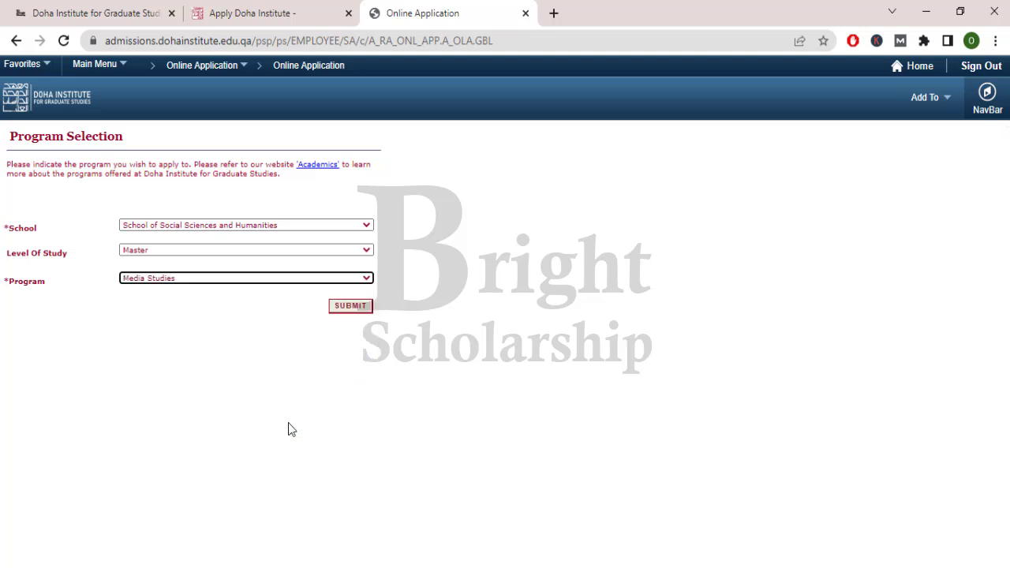
left_click(352, 313)
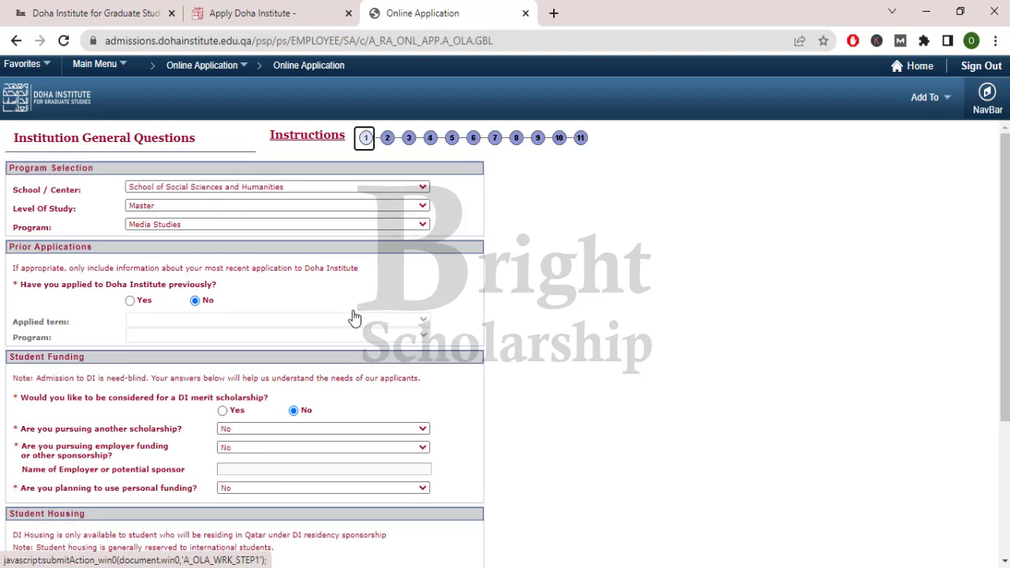
- Answer Yes to the merit scholarship and keep No for another scholarship
left_click_drag(59, 289, 197, 289)
left_click(167, 307)
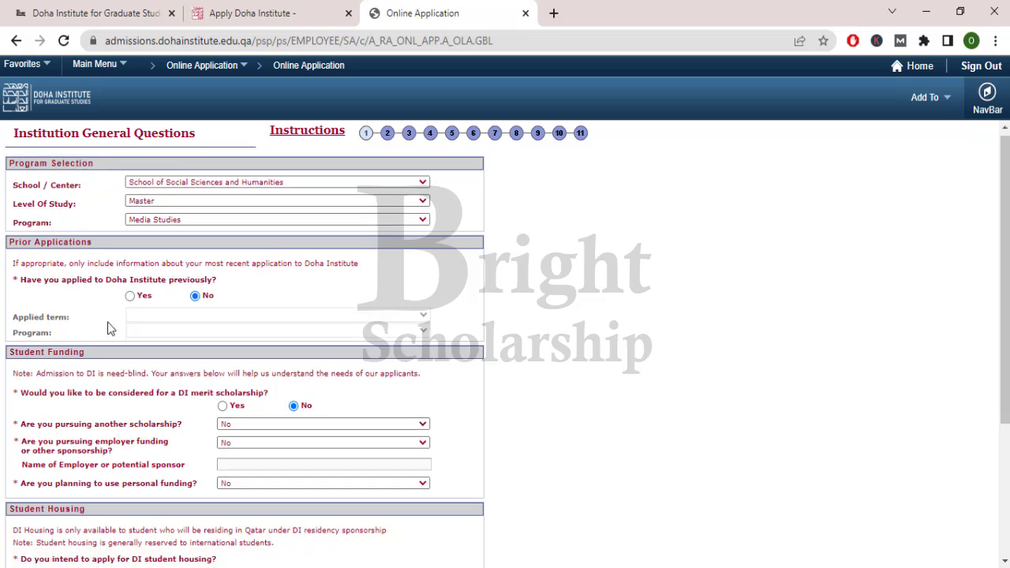
scroll(108, 322, "down", 2)
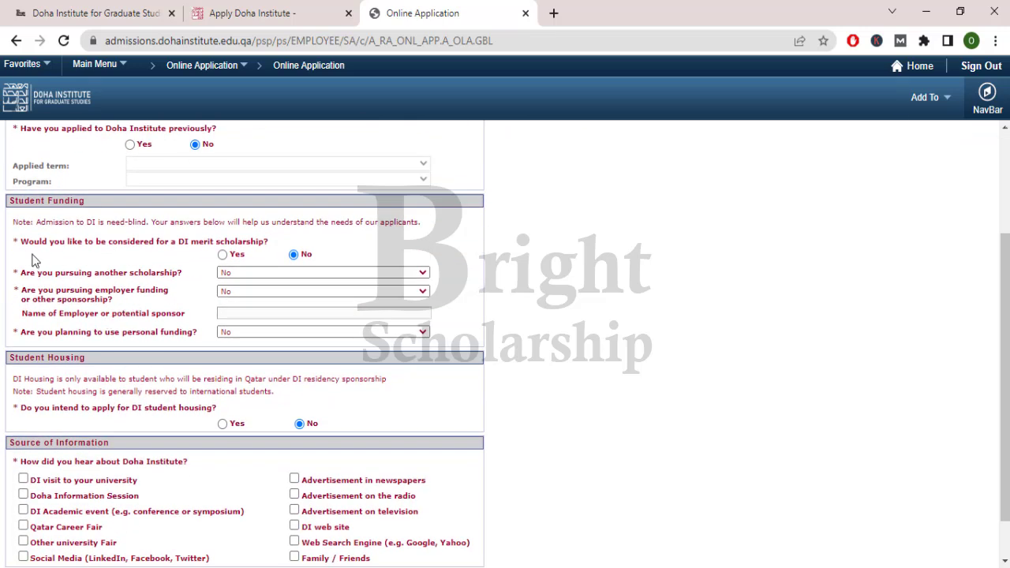
left_click_drag(60, 247, 248, 241)
left_click(196, 259)
left_click(225, 263)
left_click(223, 255)
left_click(221, 277)
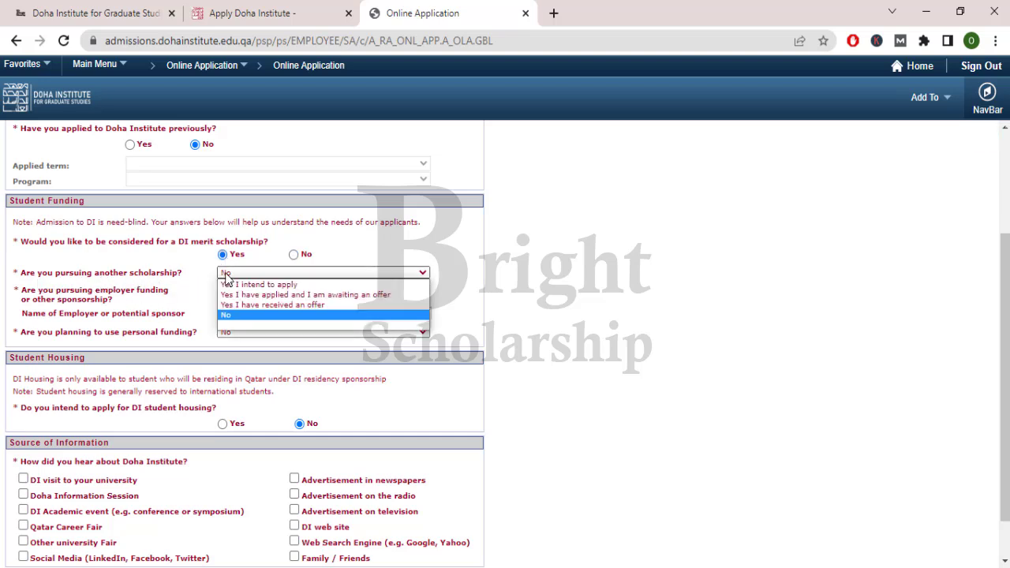
left_click(227, 277)
- Leave employer and personal funding at No and answer Yes to student housing
left_click_drag(30, 291, 164, 303)
left_click(164, 304)
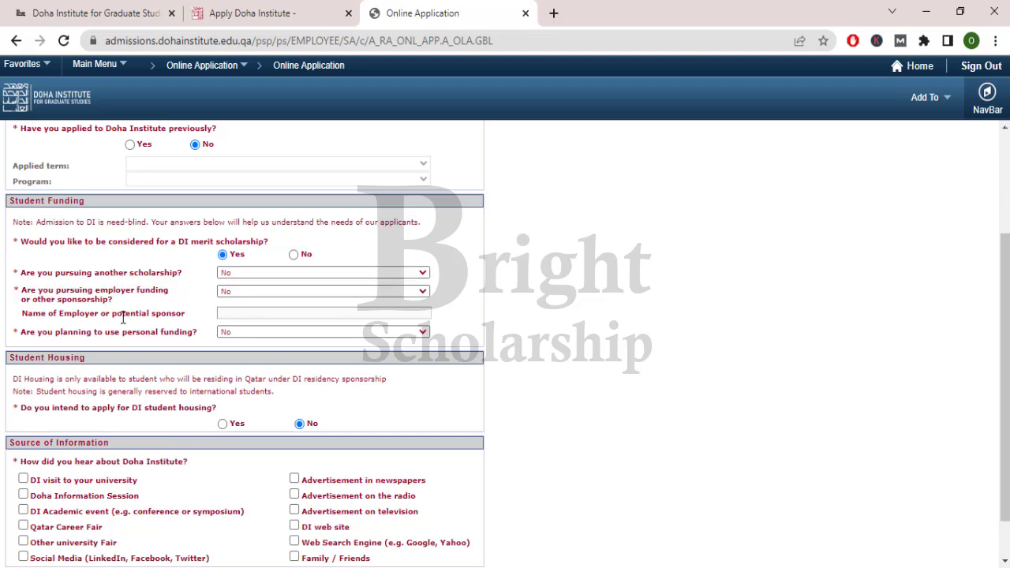
left_click_drag(27, 332, 195, 350)
left_click(196, 350)
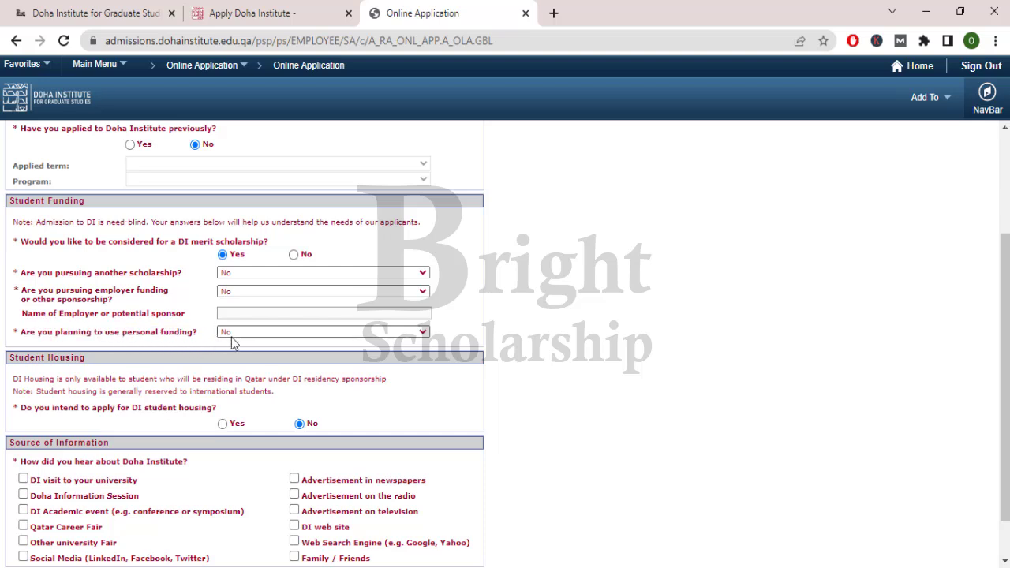
scroll(216, 337, "down", 1)
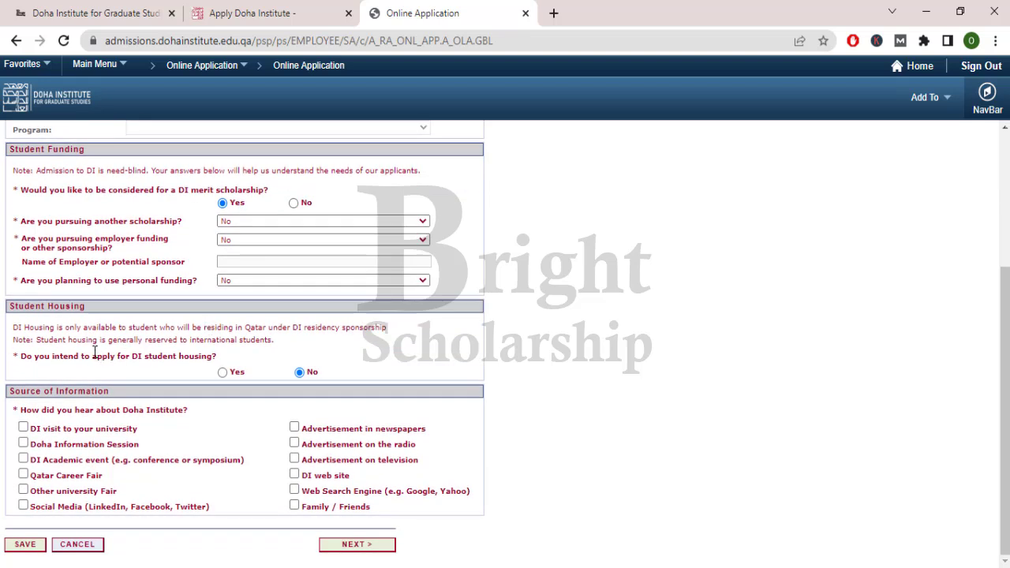
left_click_drag(16, 330, 395, 335)
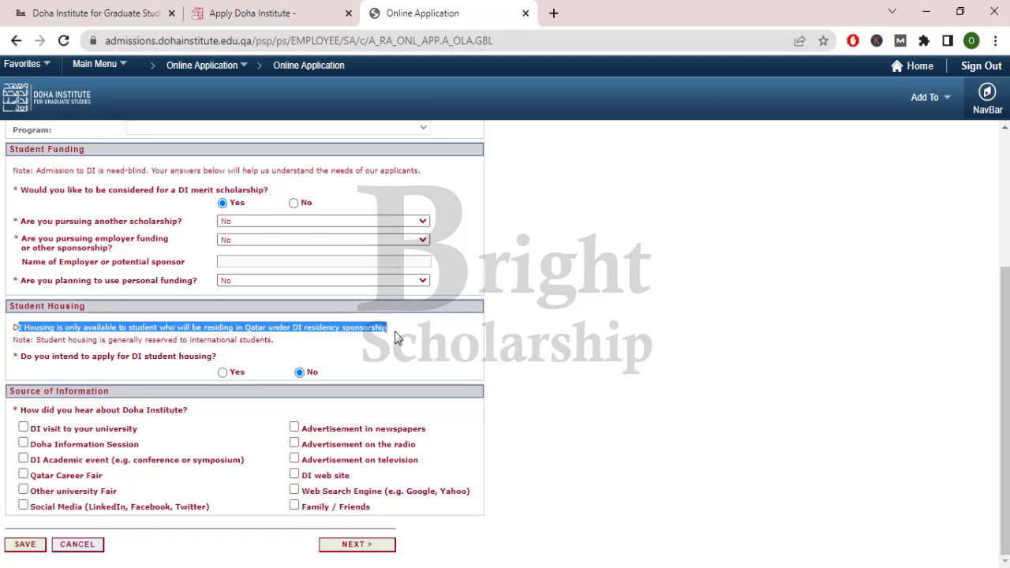
left_click(395, 334)
left_click_drag(34, 359, 210, 356)
left_click(209, 357)
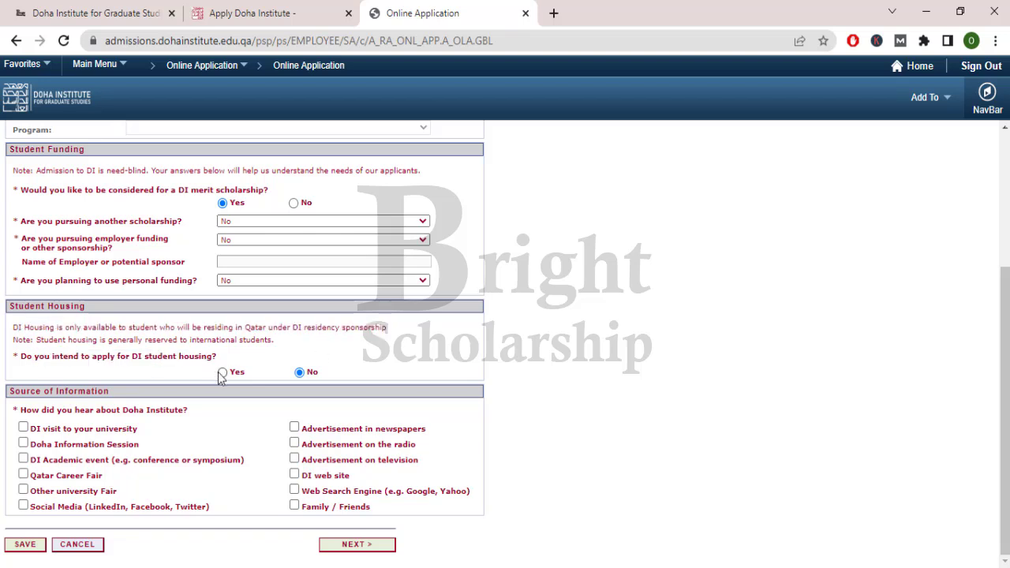
left_click(221, 372)
- Tick Social Media as the source of information
left_click_drag(23, 393, 129, 392)
left_click(135, 386)
left_click(23, 506)
- On the Personal Information step, check the name fields and set gender to Male
left_click(370, 551)
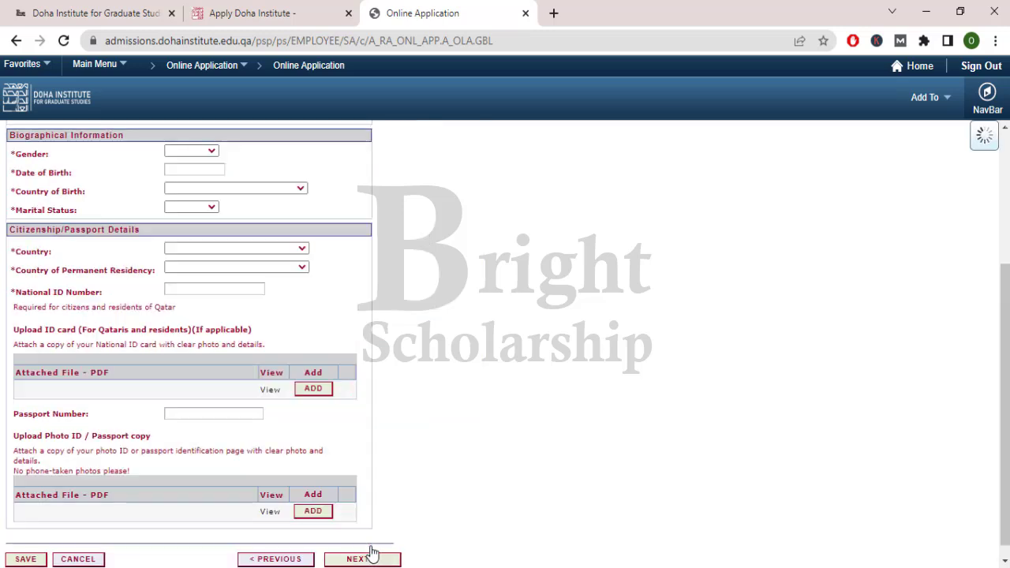
left_click(225, 186)
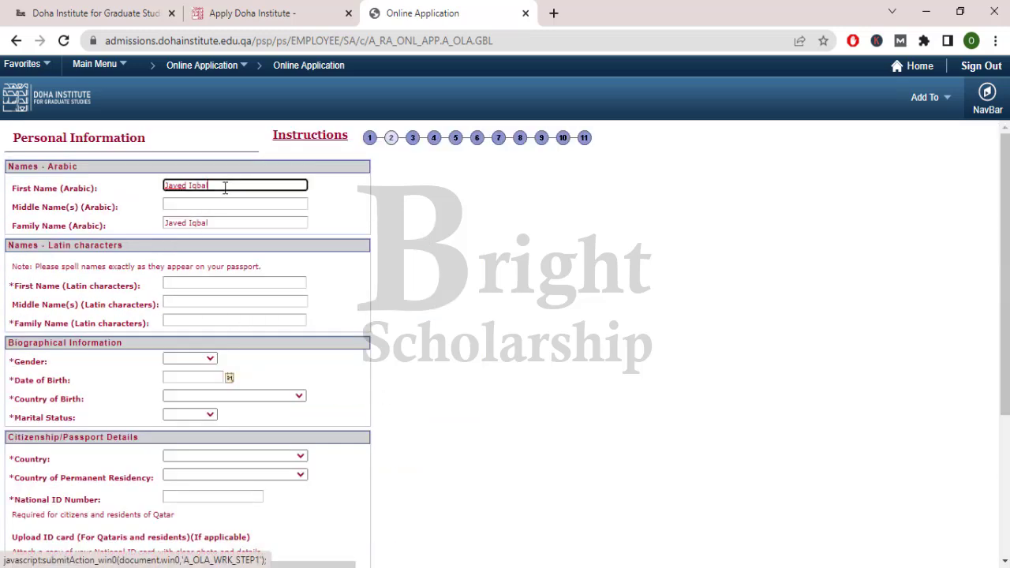
left_click(233, 224)
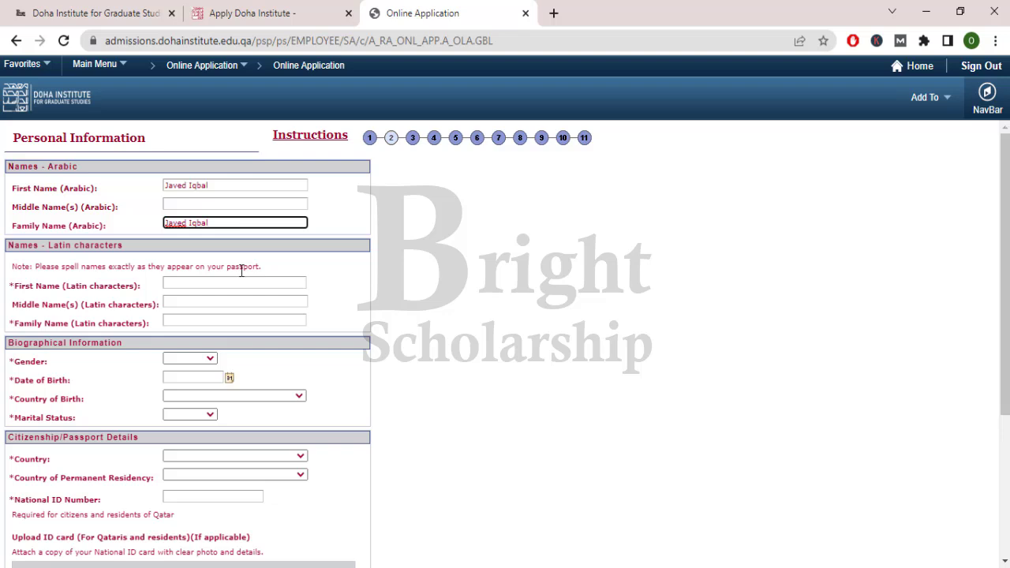
left_click(203, 301)
left_click(202, 318)
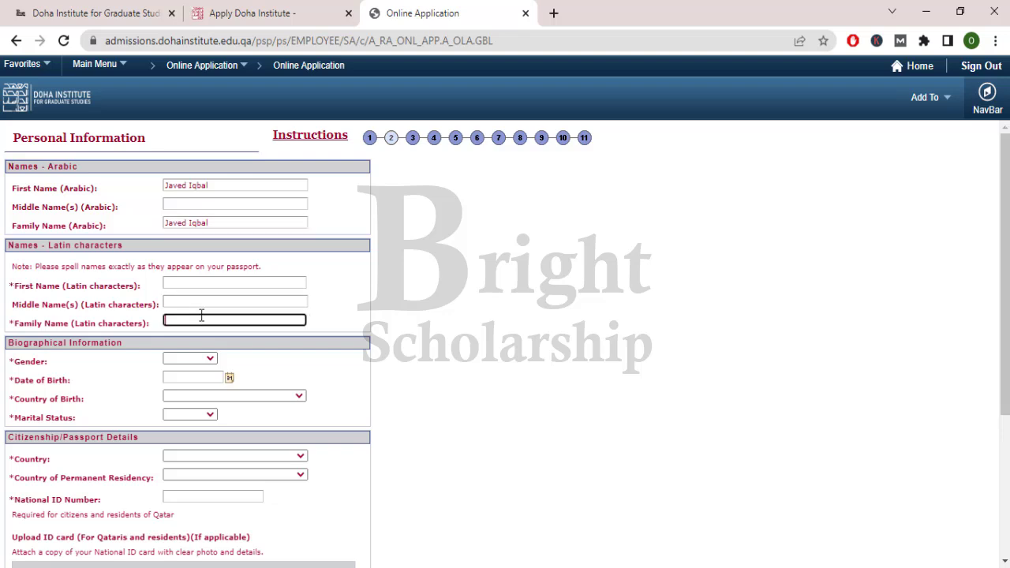
left_click(210, 359)
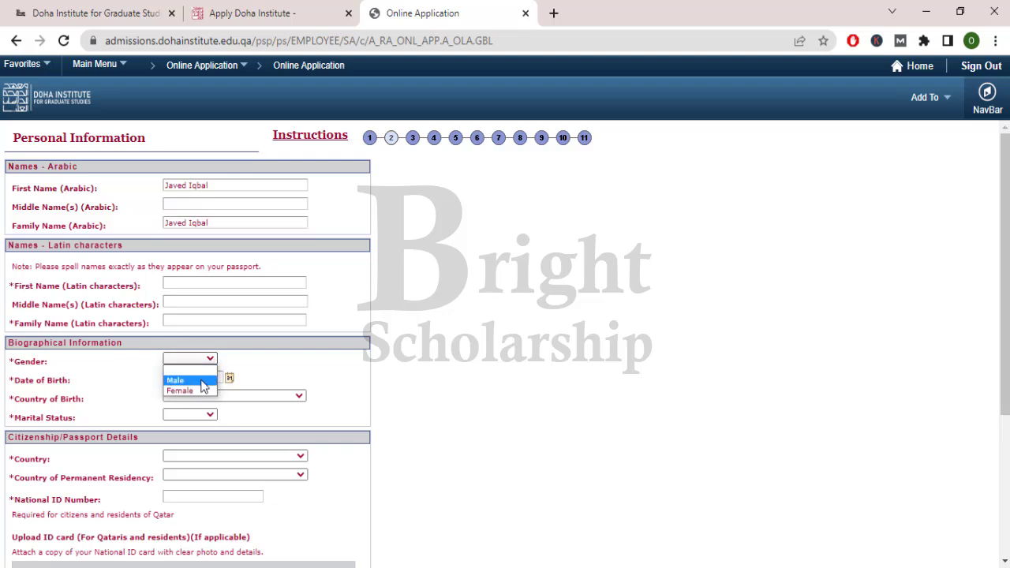
left_click(202, 379)
left_click(228, 378)
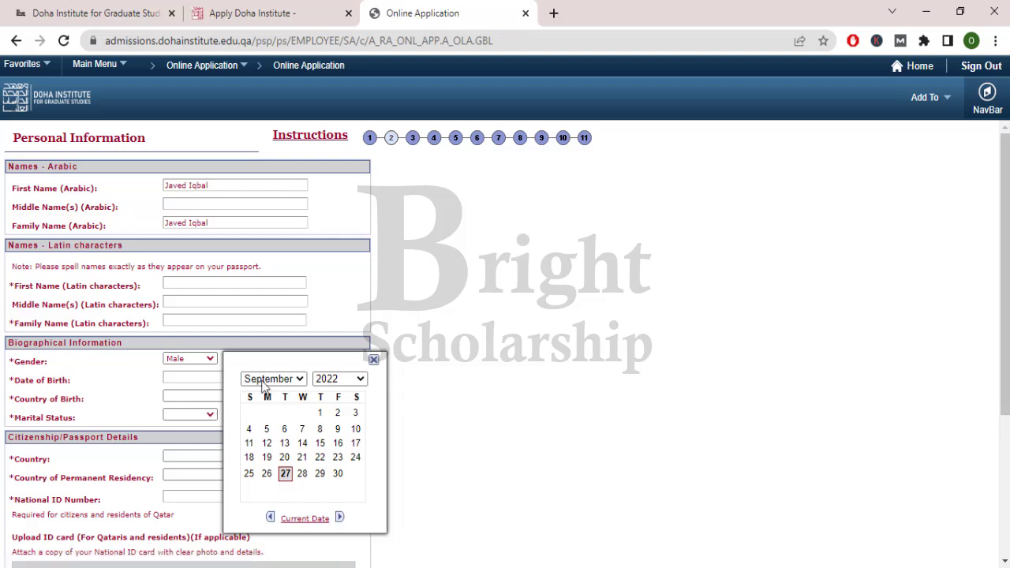
left_click(300, 379)
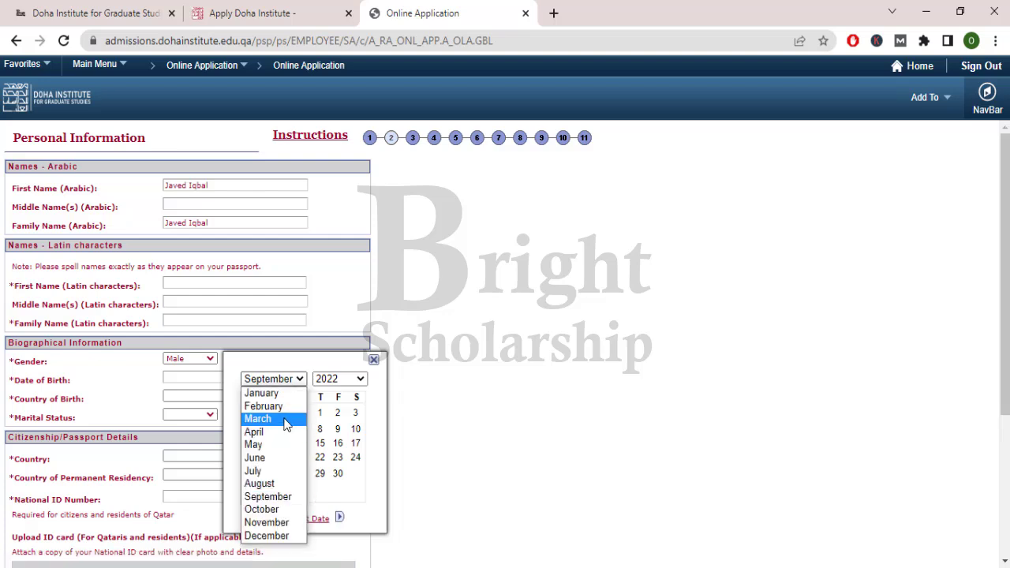
left_click(287, 407)
left_click(339, 381)
scroll(331, 300, "down", 4)
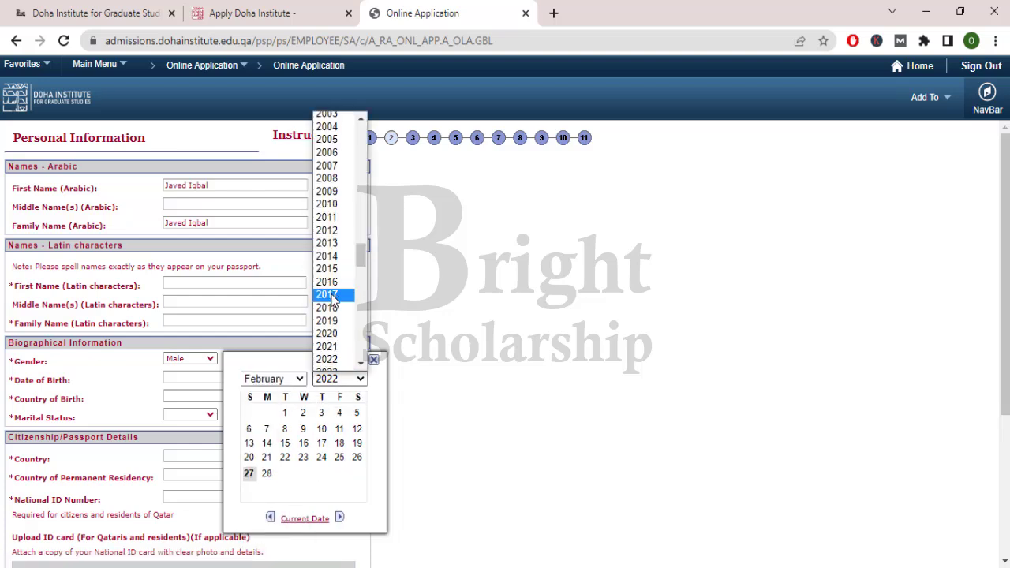
scroll(331, 300, "up", 20)
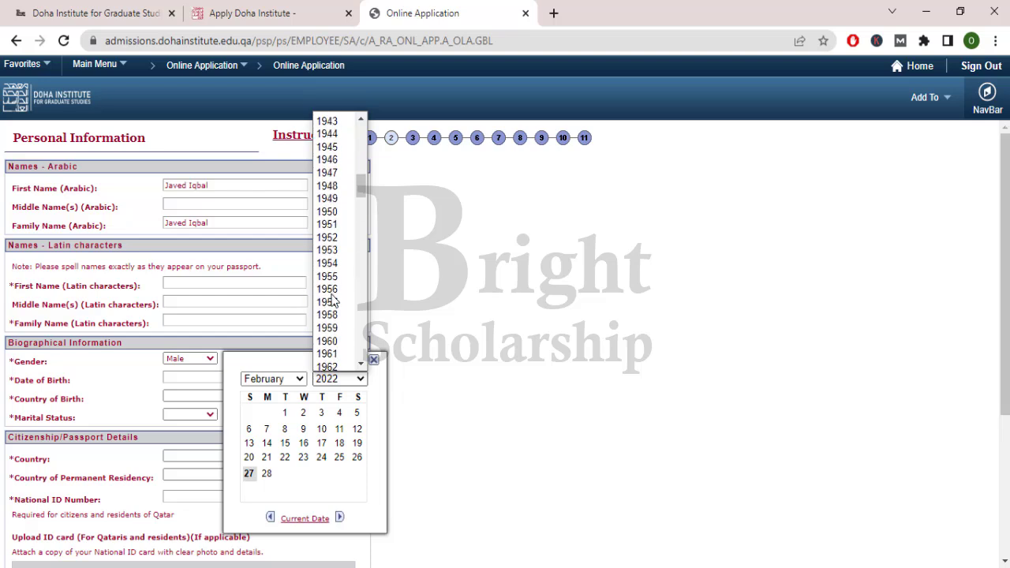
scroll(332, 300, "down", 12)
scroll(333, 301, "down", 4)
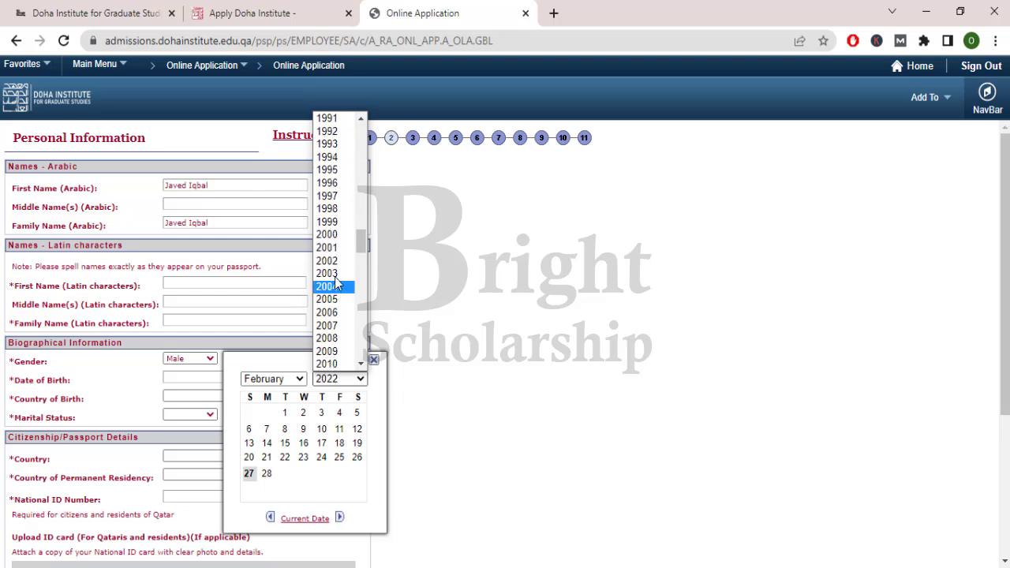
left_click(338, 169)
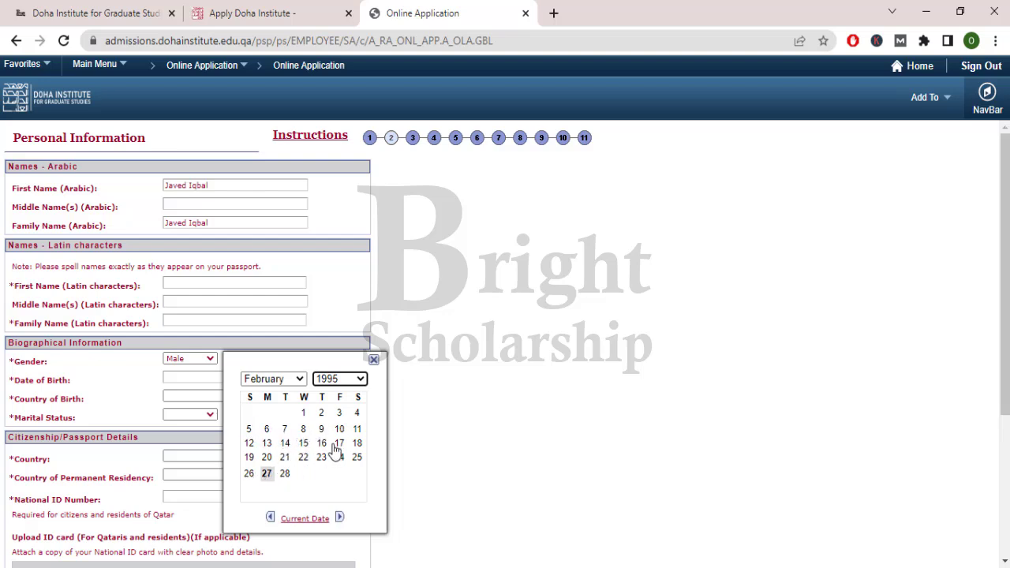
left_click(321, 413)
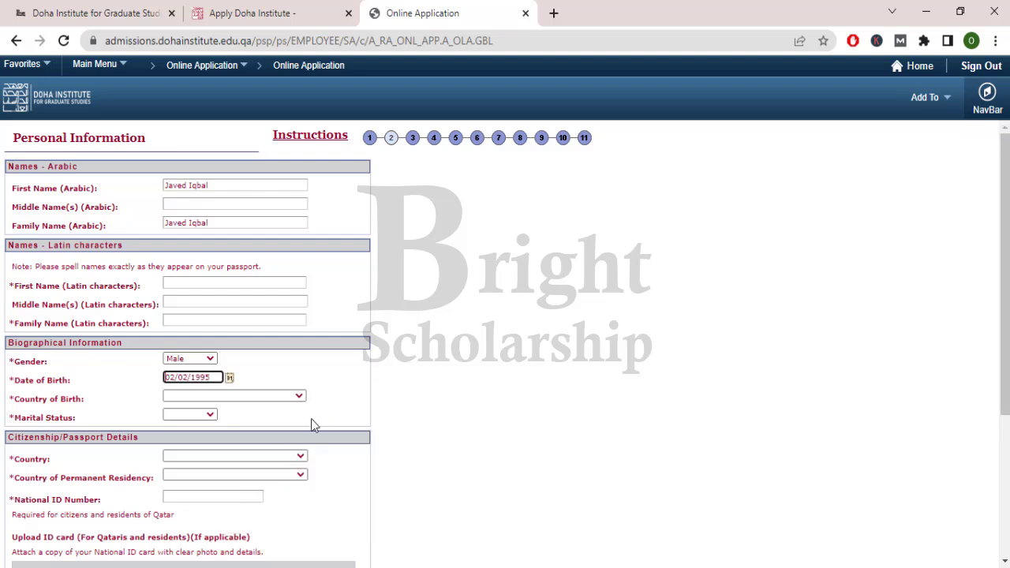
- Set Country of Birth to Pakistan and Marital Status to Single
left_click(298, 396)
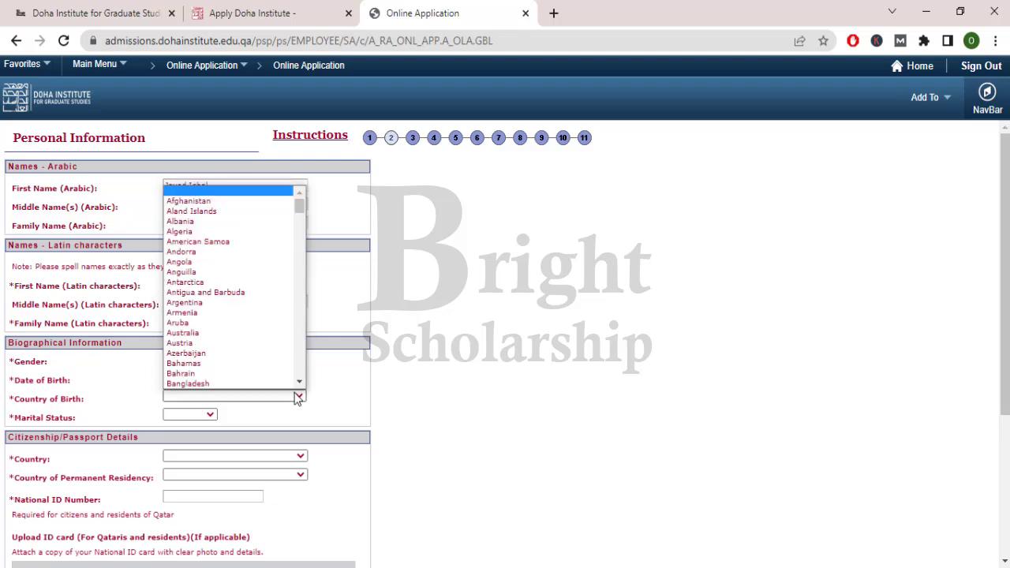
key("p")
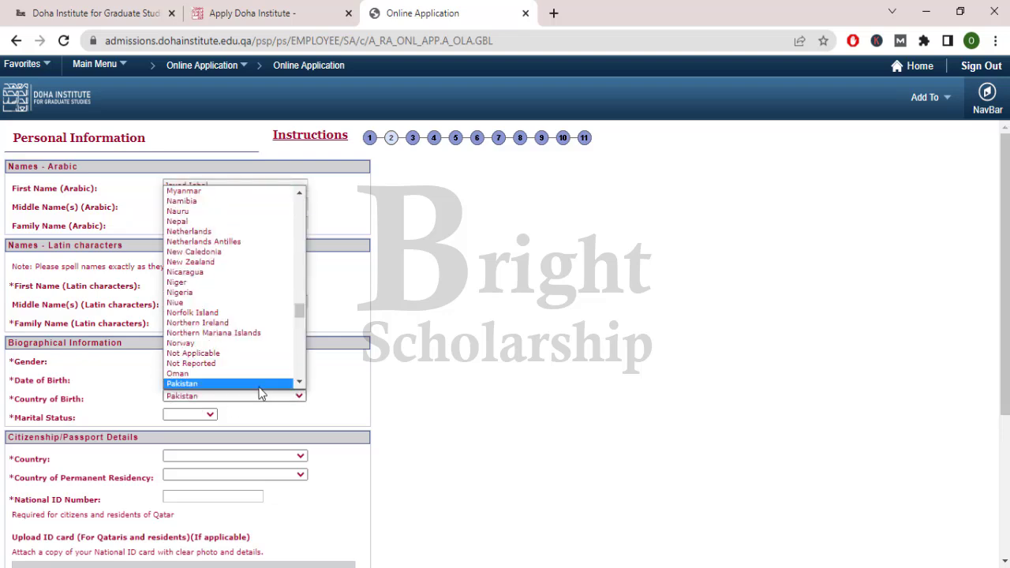
left_click(260, 385)
left_click(210, 416)
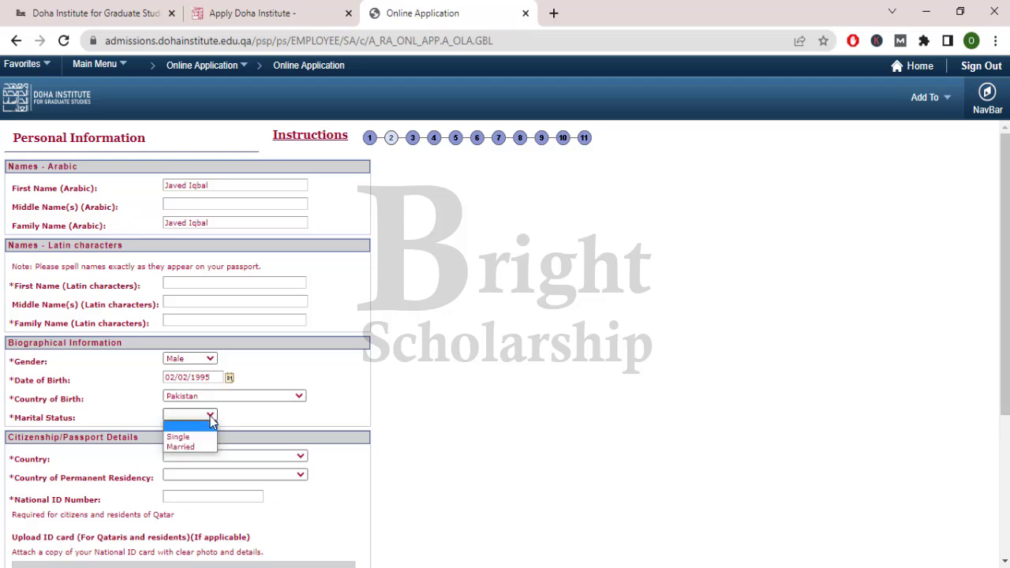
left_click(203, 433)
scroll(202, 431, "down", 2)
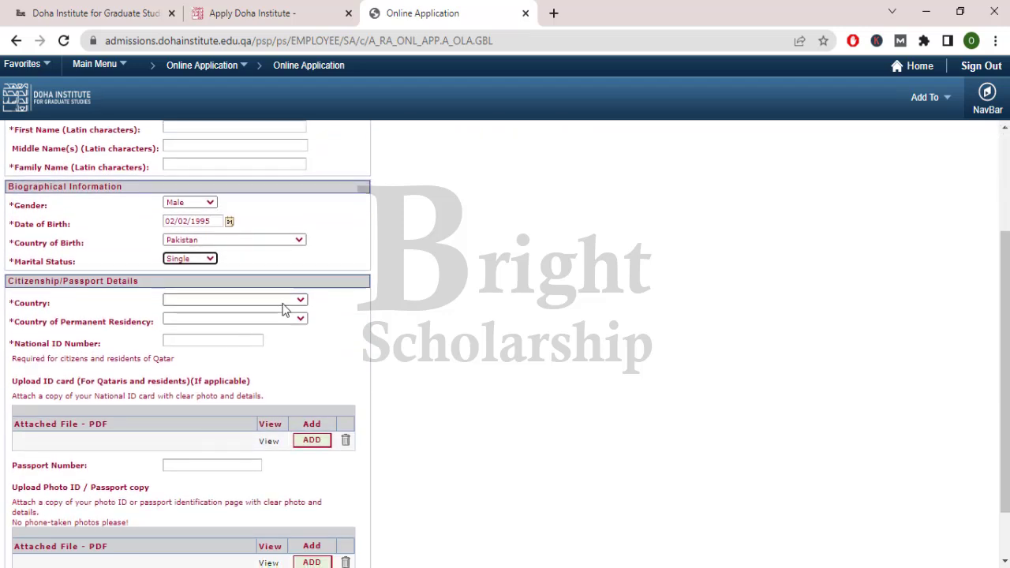
- Set both citizenship country and Country of Permanent Residency to Pakistan
left_click_drag(17, 284, 136, 282)
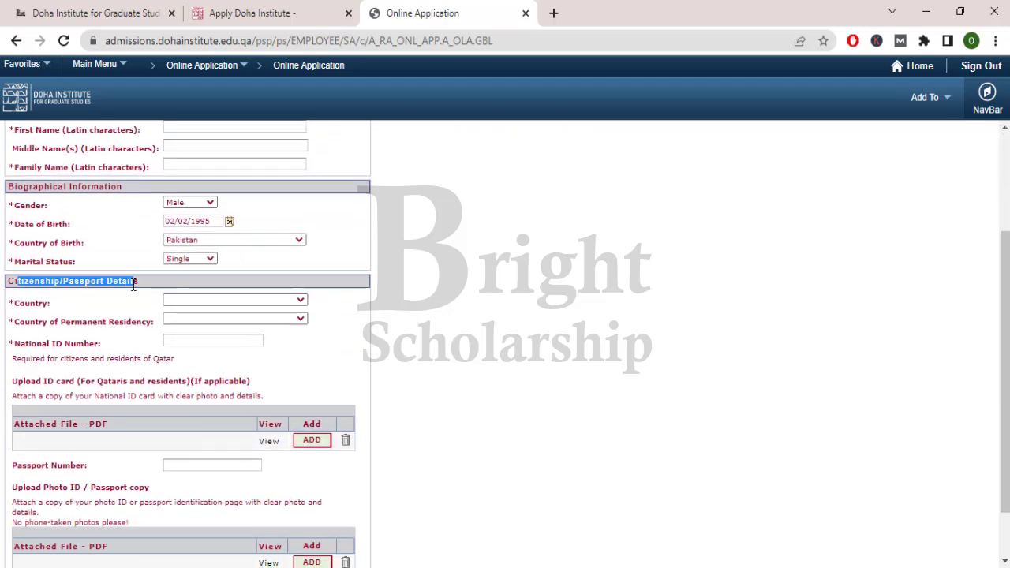
left_click(288, 300)
key("p")
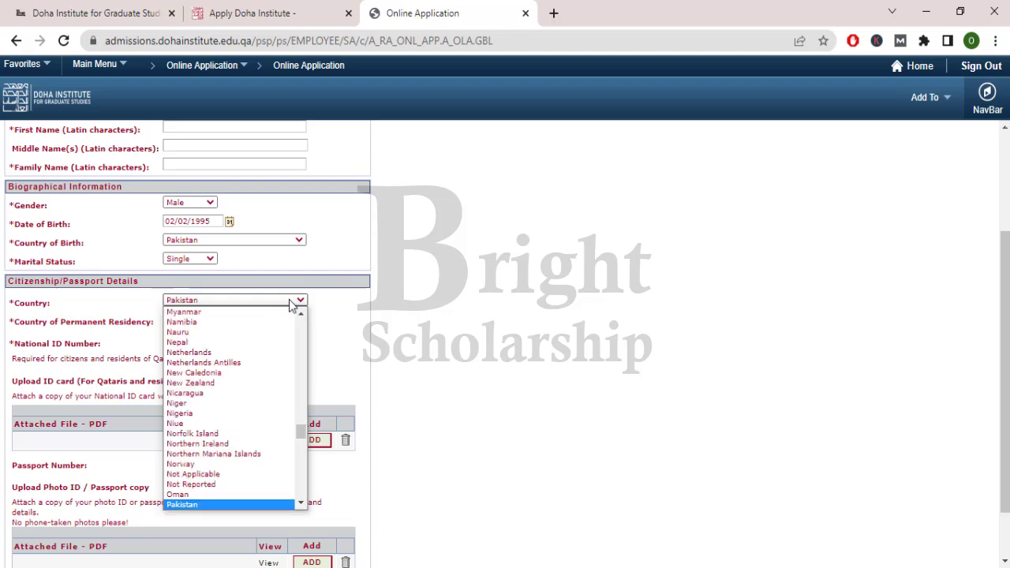
key("Return")
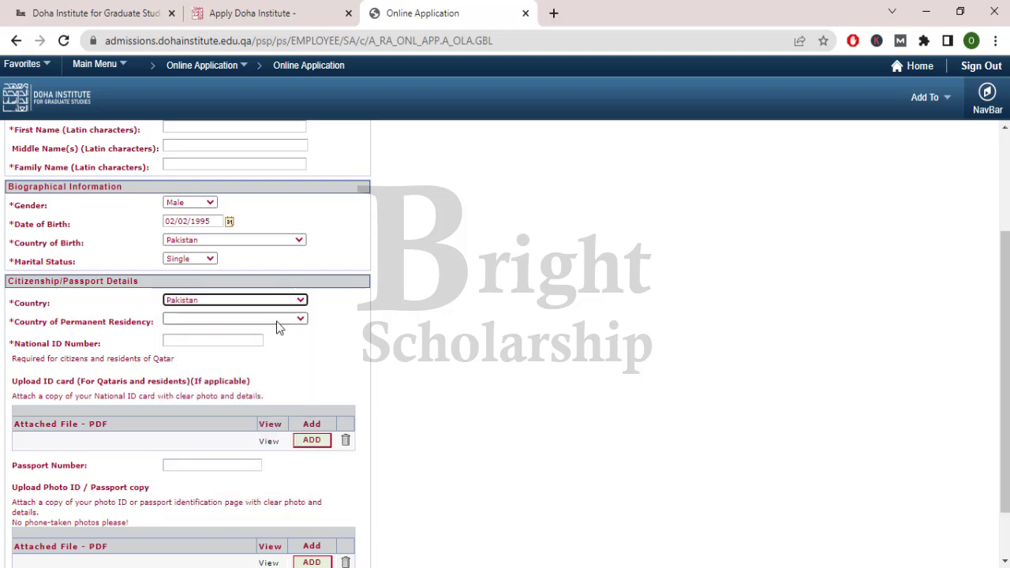
left_click(292, 319)
key("p")
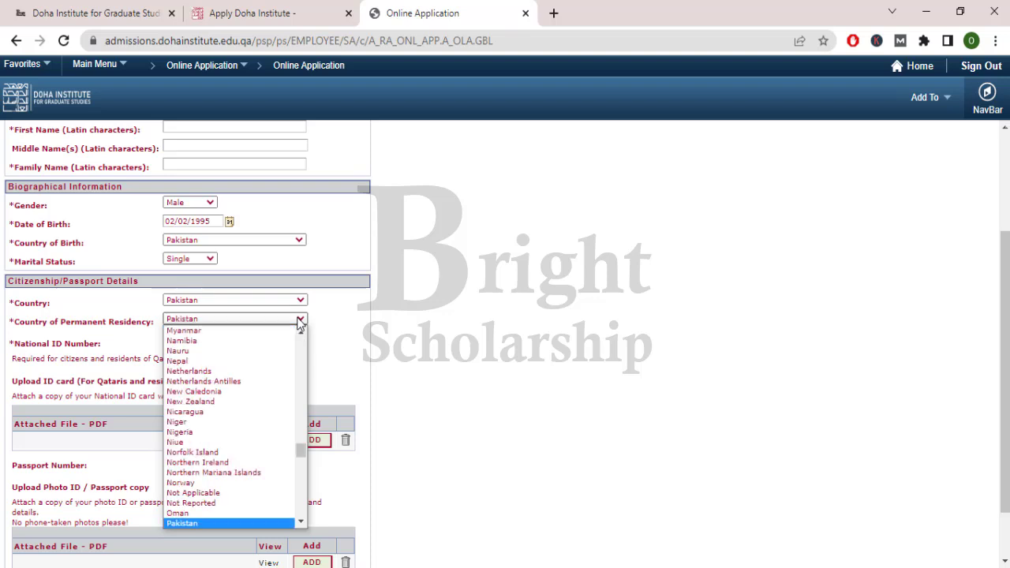
key("Return")
- Enter the national ID number and submit the page to check for missing fields
left_click(226, 341)
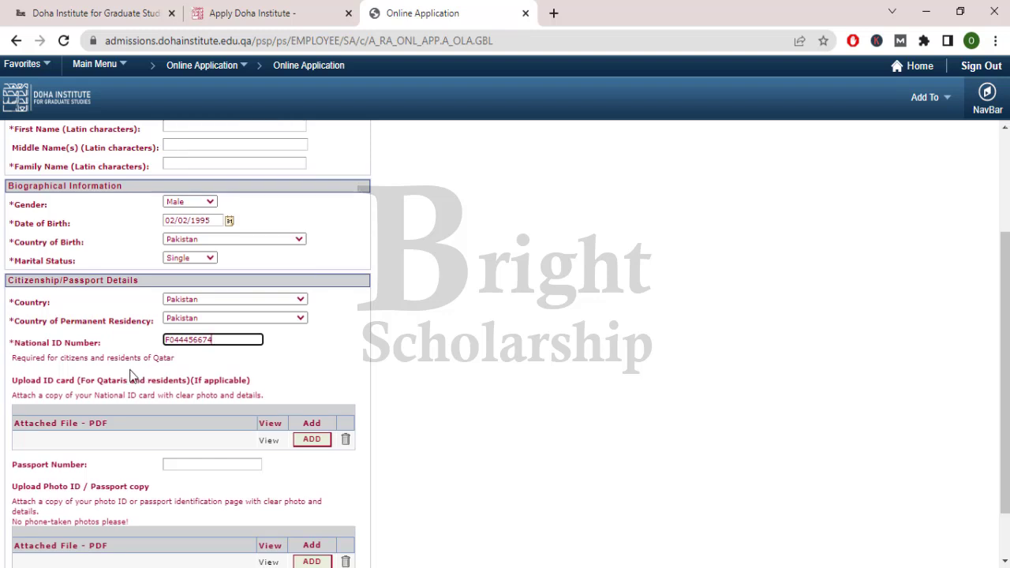
scroll(105, 352, "down", 1)
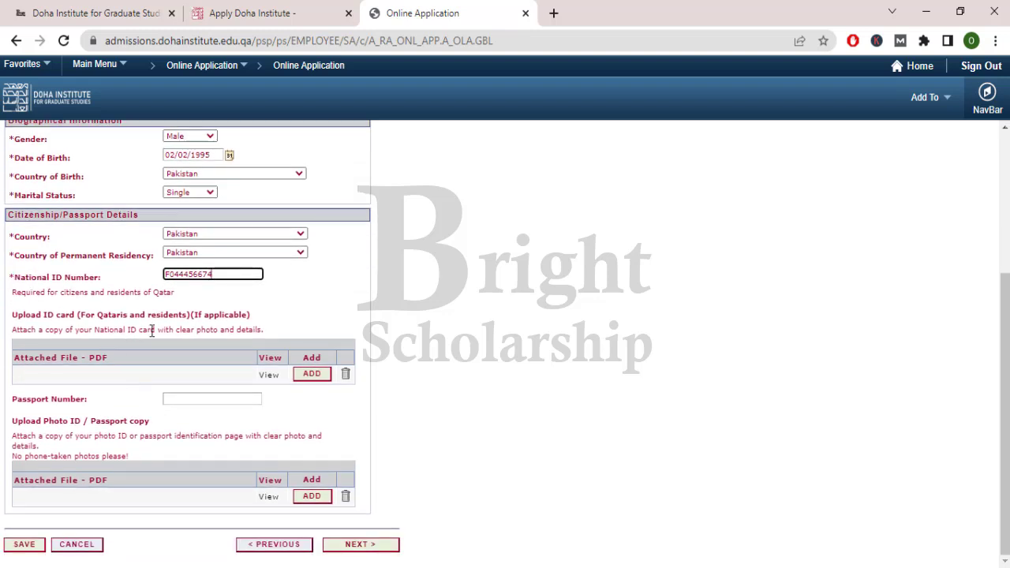
left_click_drag(11, 314, 248, 315)
left_click(241, 318)
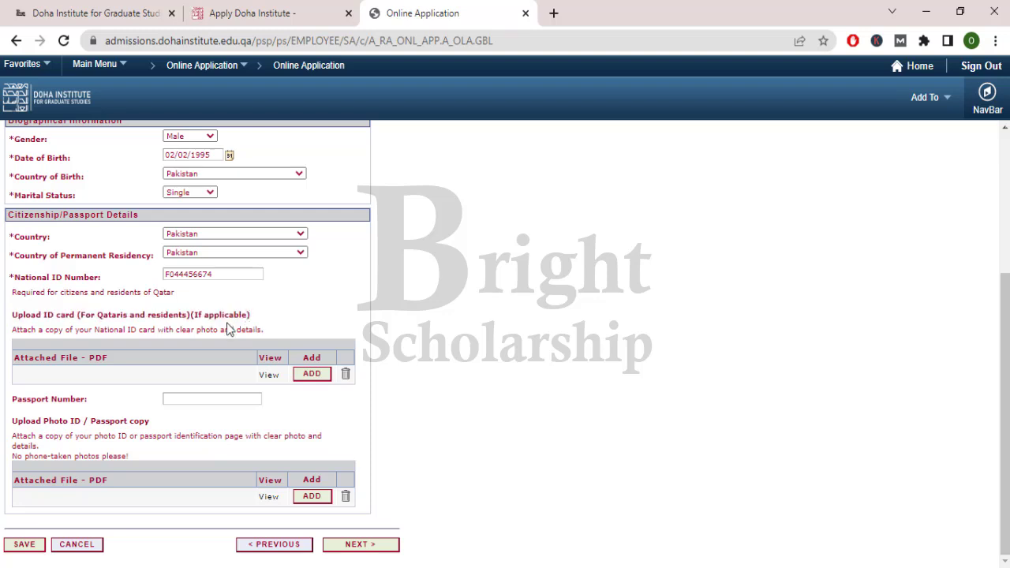
left_click(186, 397)
left_click(361, 546)
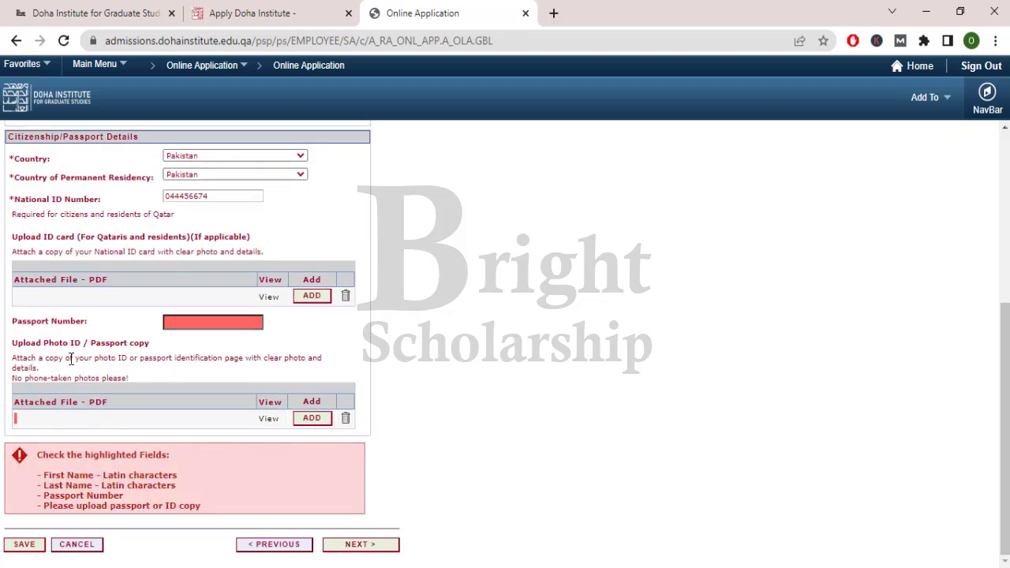
- Upload Advertisement.pdf as the photo ID/passport copy and resubmit the page
left_click(313, 420)
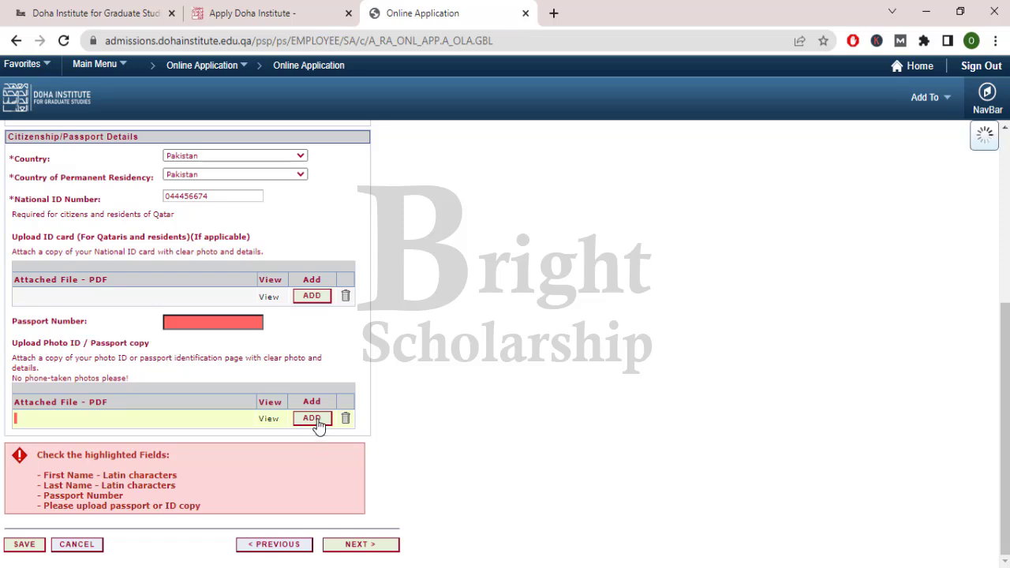
left_click(426, 299)
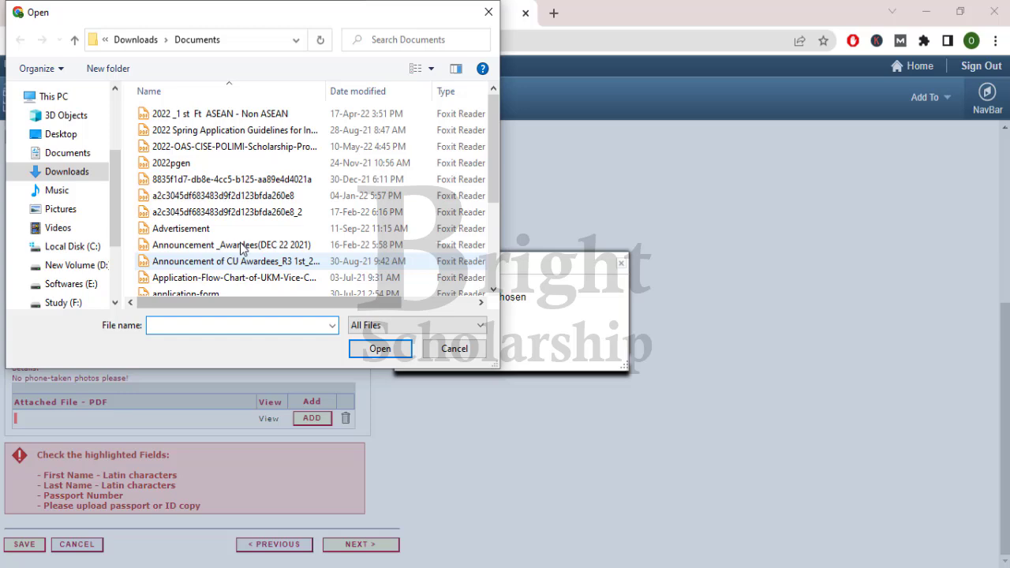
double_click(237, 230)
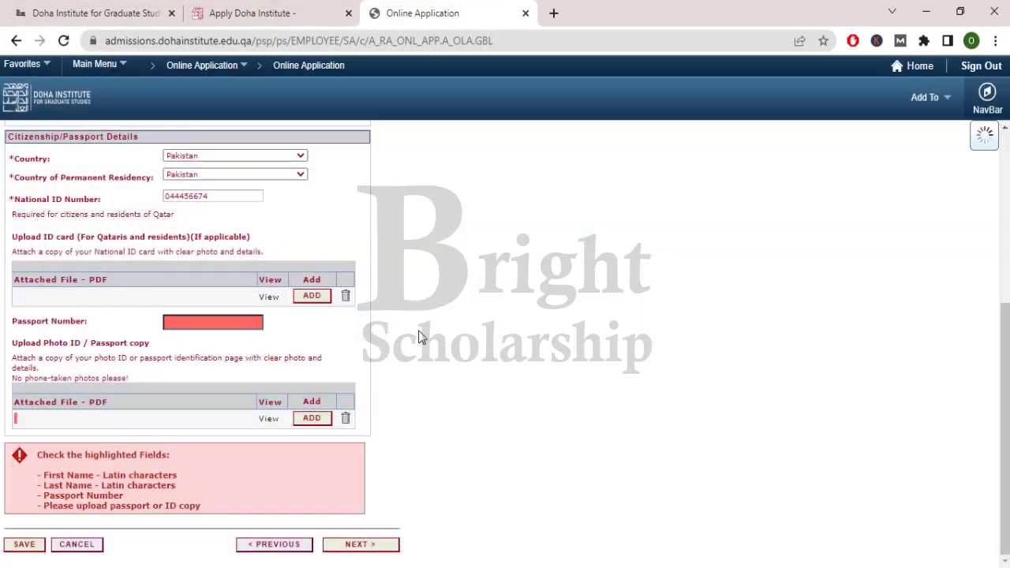
left_click(418, 330)
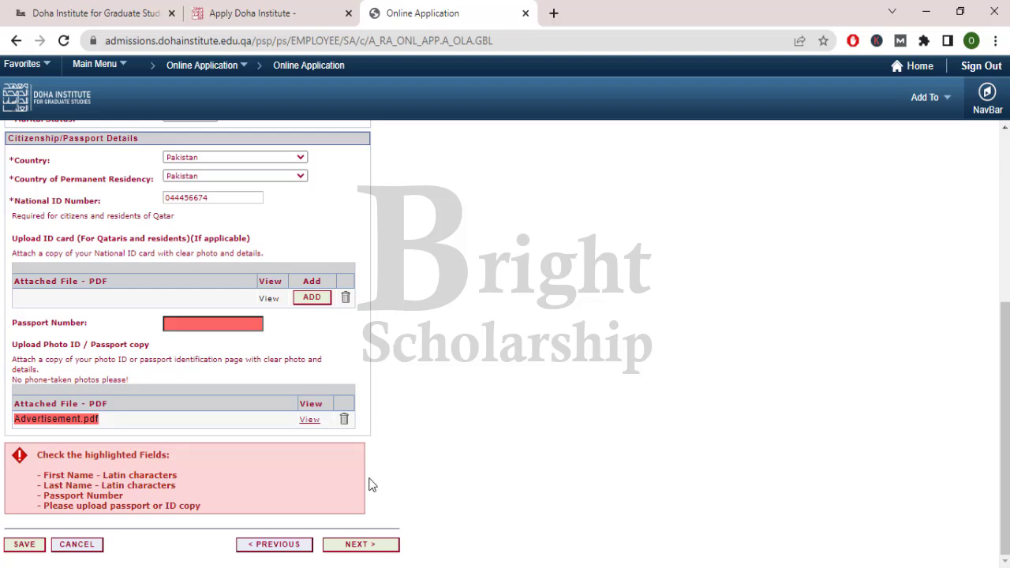
left_click(357, 547)
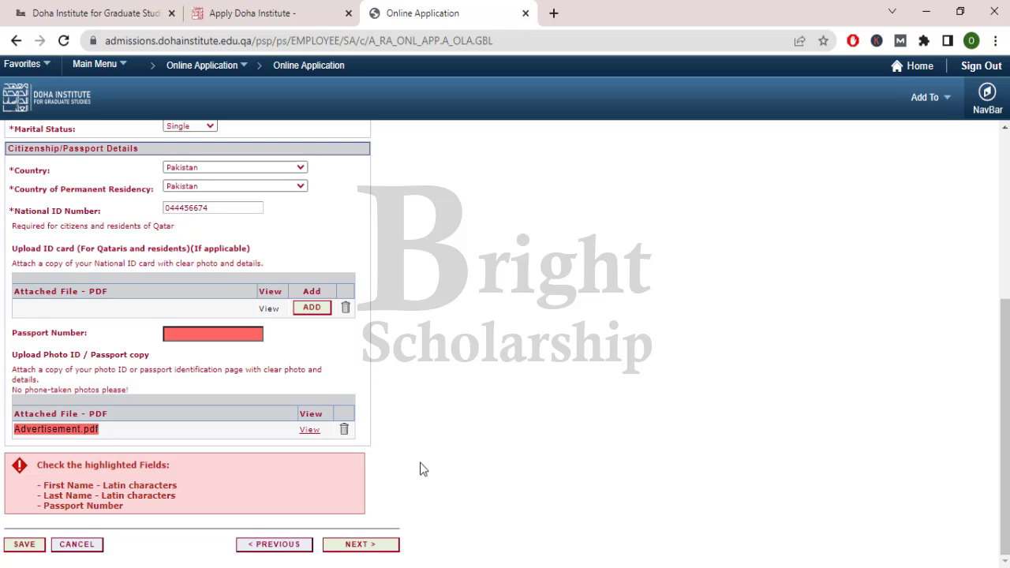
left_click_drag(40, 485, 180, 487)
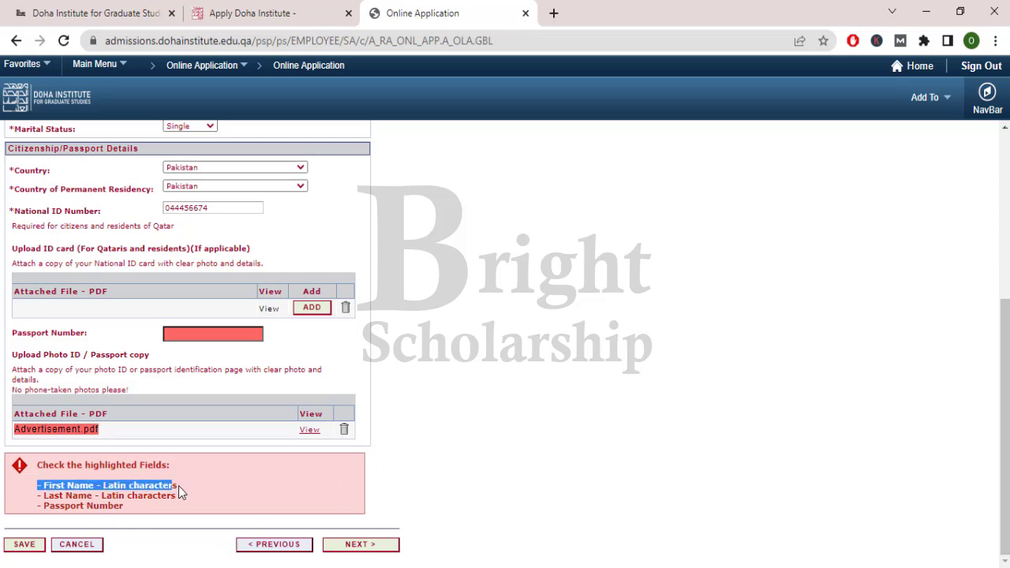
left_click(85, 497)
- Copy the Arabic first-name words into the Latin First Name and Family Name fields
scroll(119, 306, "up", 4)
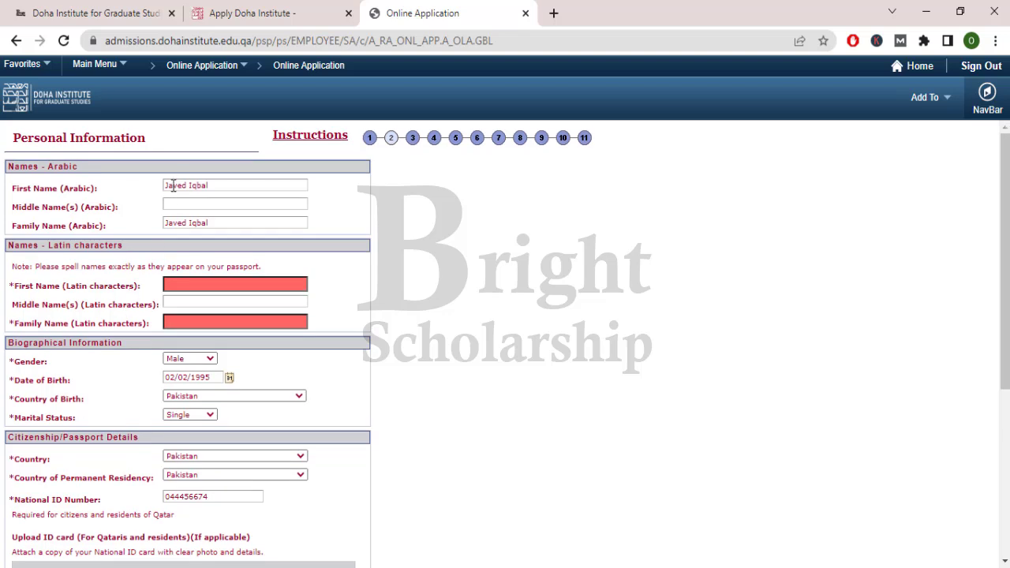
double_click(174, 186)
key("ctrl+c")
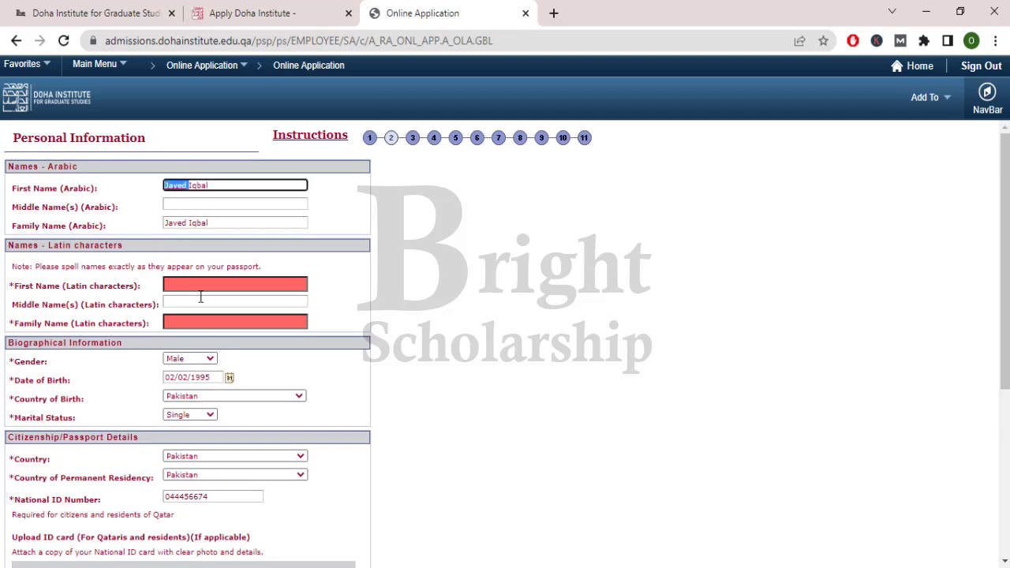
left_click(201, 285)
key("ctrl+v")
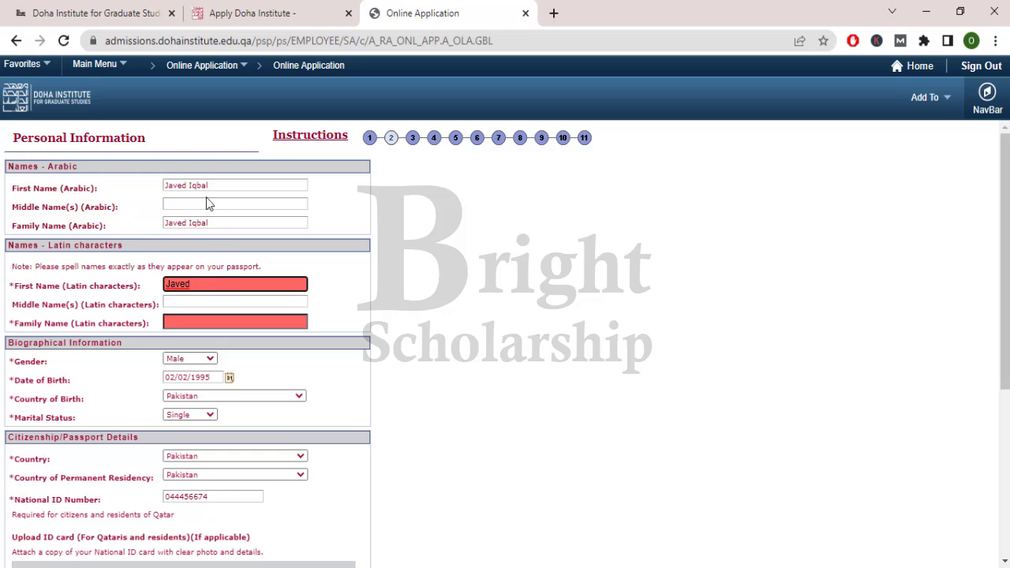
double_click(197, 185)
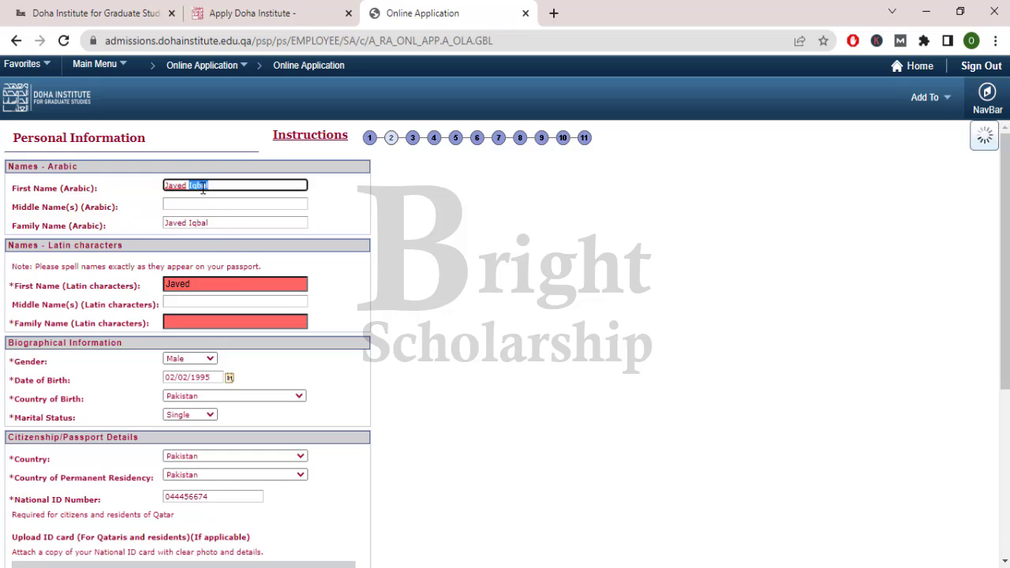
left_click(199, 321)
type("Iqbal")
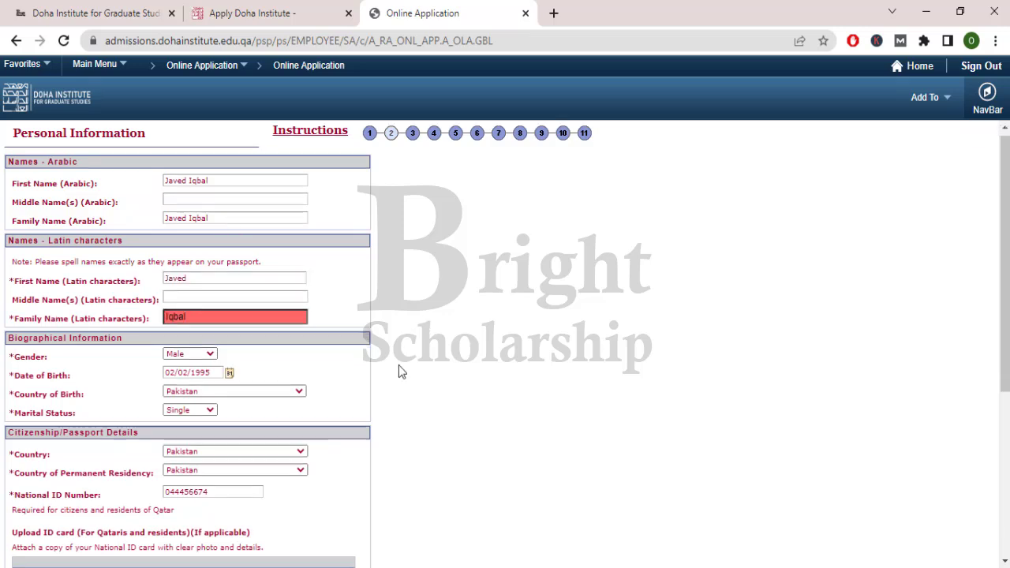
- Enter the passport number and submit the personal information page
scroll(400, 372, "down", 4)
left_click(372, 548)
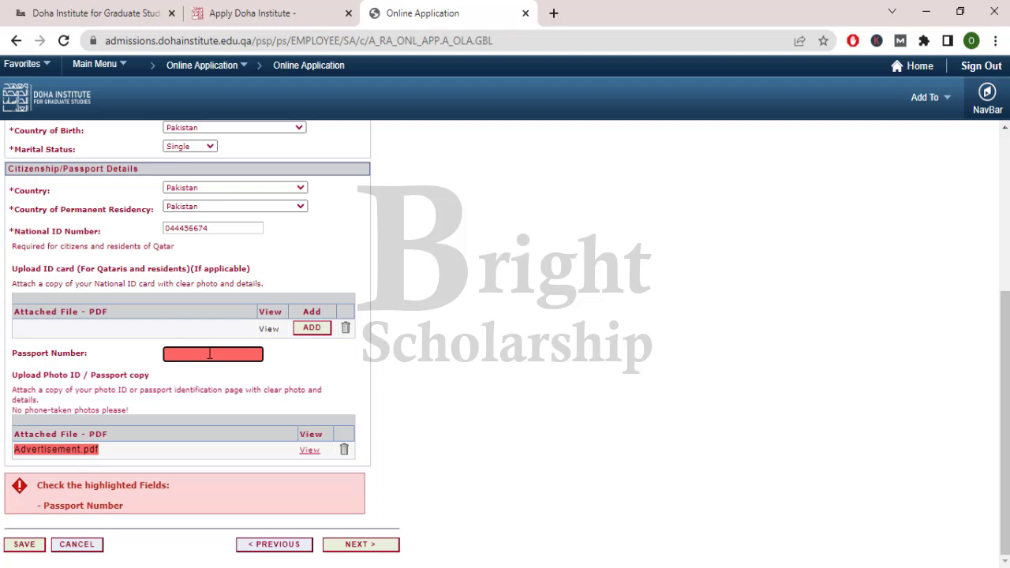
left_click(355, 546)
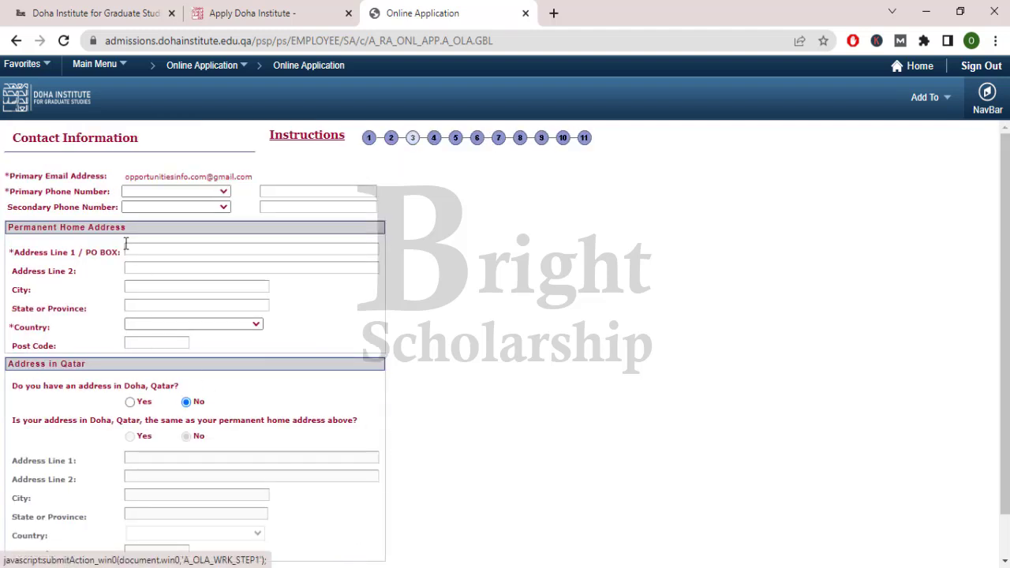
- Set the phone country code to Pakistan and enter the primary phone number
left_click_drag(18, 195, 87, 195)
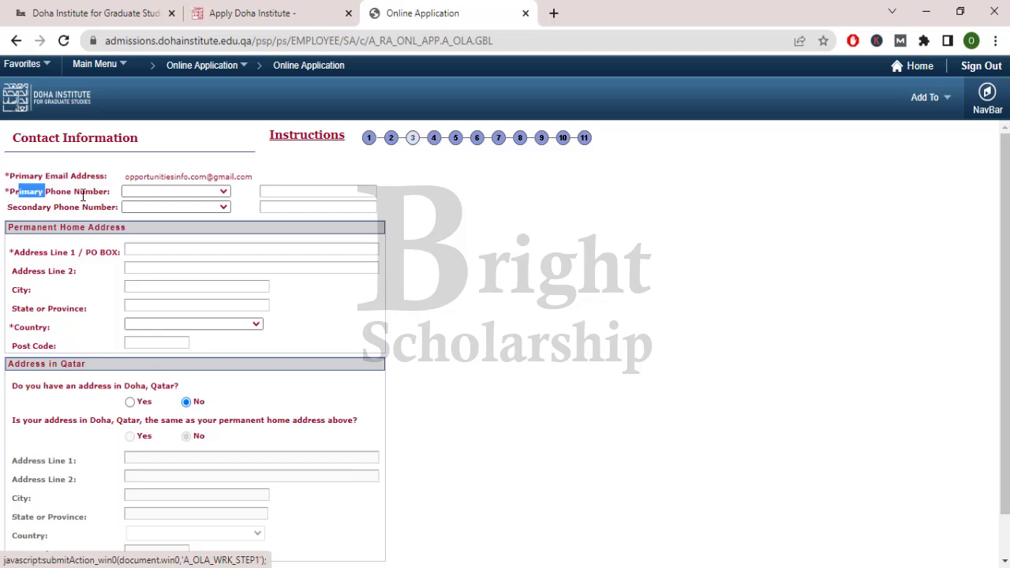
left_click(223, 193)
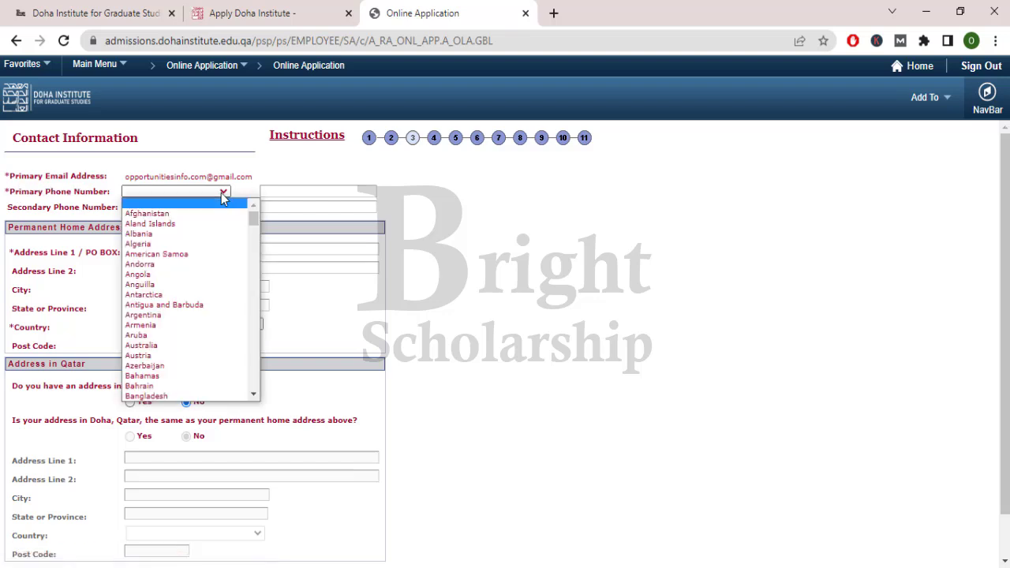
type("p")
key("Return")
left_click(280, 191)
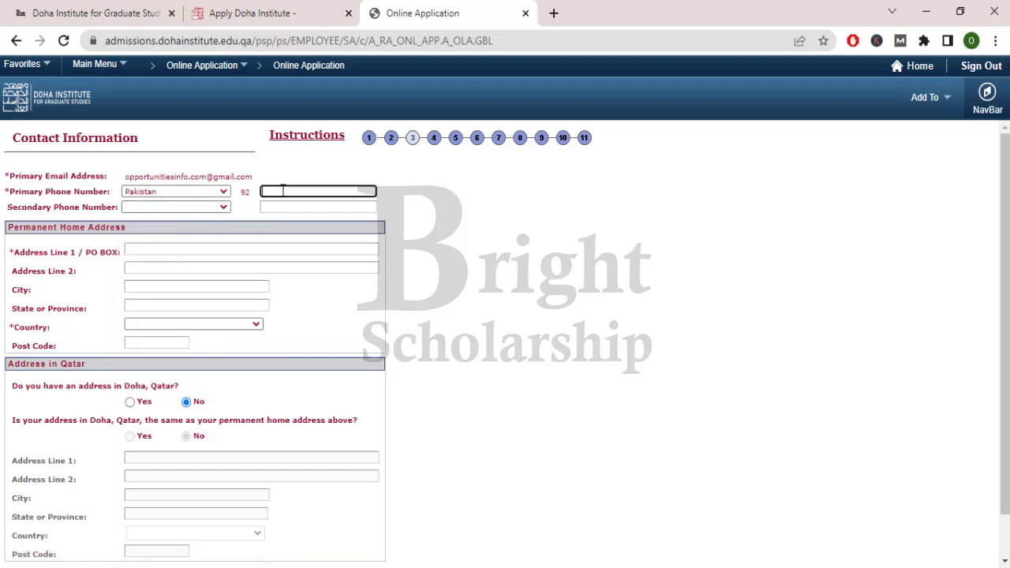
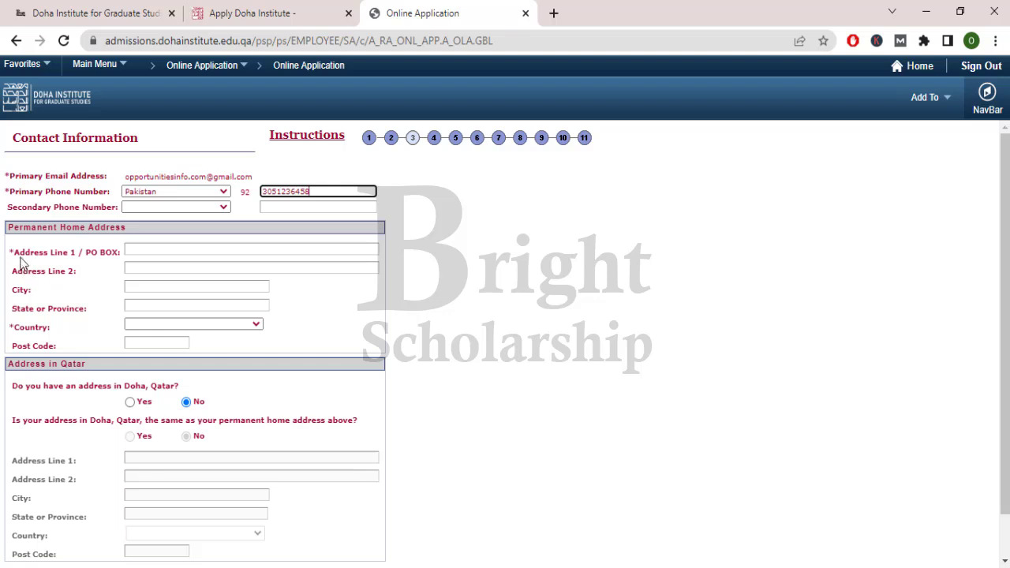
- Enter the house and street number in Address Line 1
left_click_drag(18, 254, 84, 259)
left_click(147, 248)
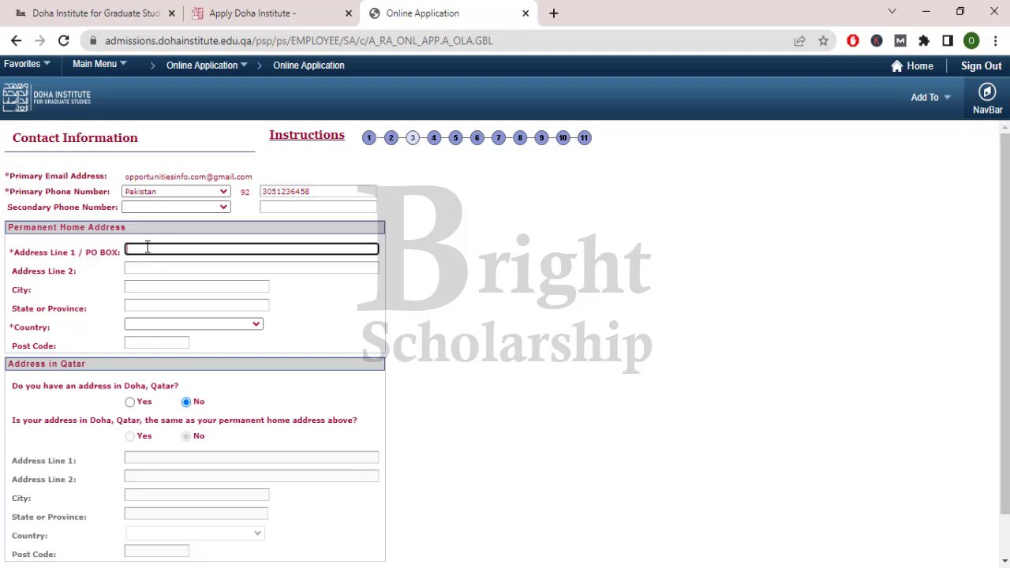
- Fill in the city and province, choose Pakistan as country, and enter the post code
left_click(145, 287)
type("Lahore")
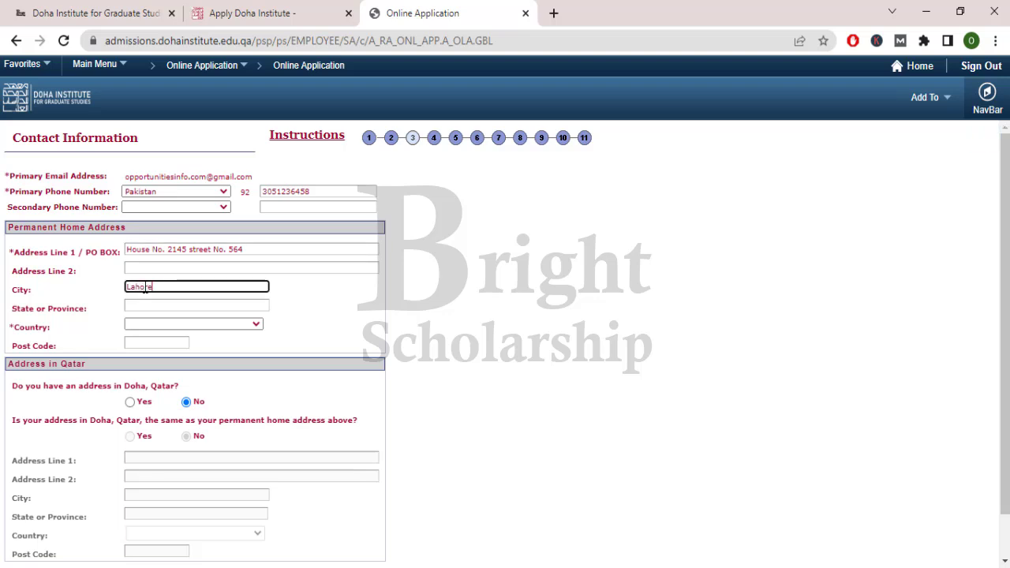
left_click(144, 307)
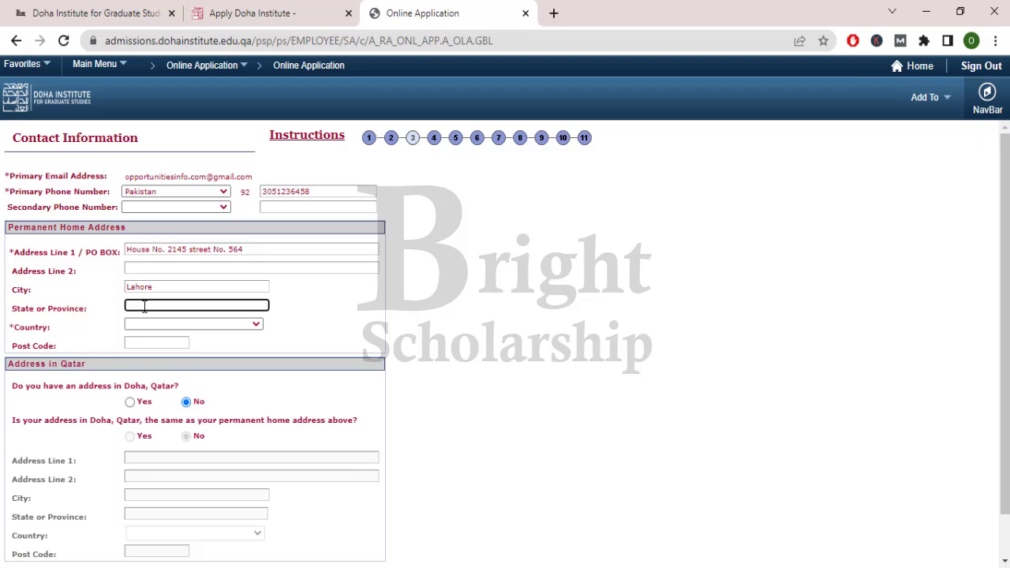
type("Punjab")
left_click(259, 325)
key("p")
key("Return")
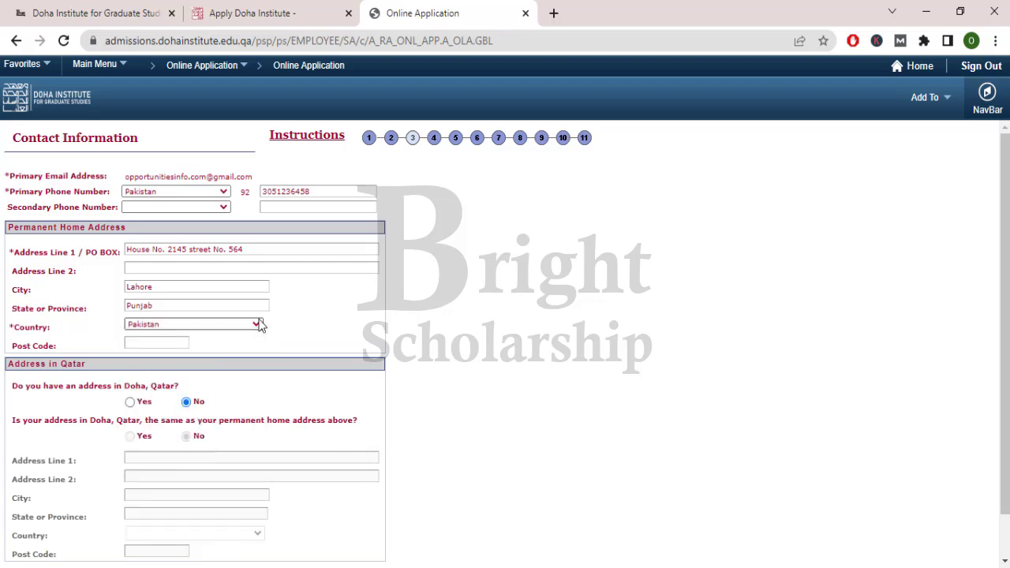
left_click(164, 342)
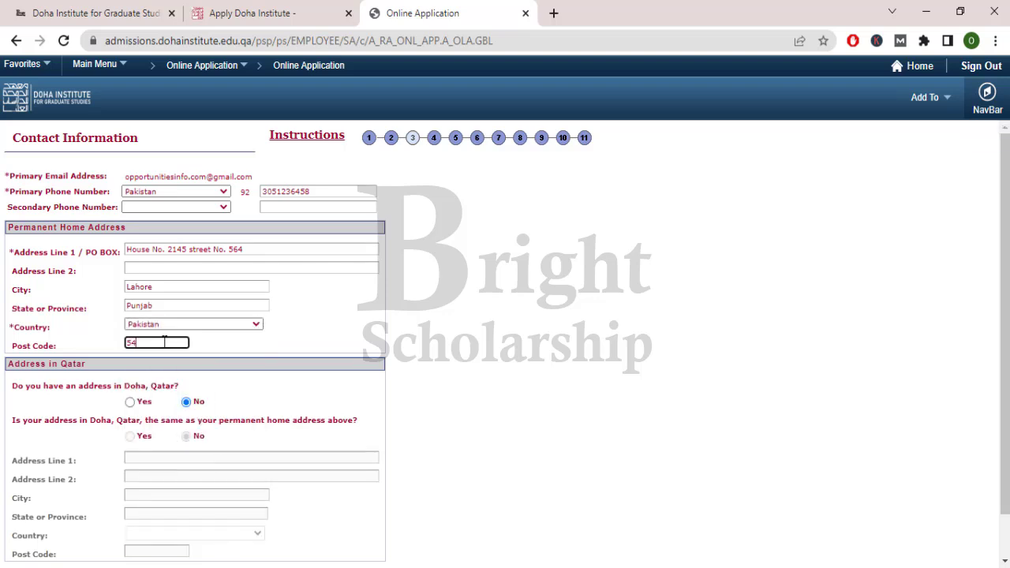
- Keep No for having an address in Doha
scroll(164, 342, "down", 1)
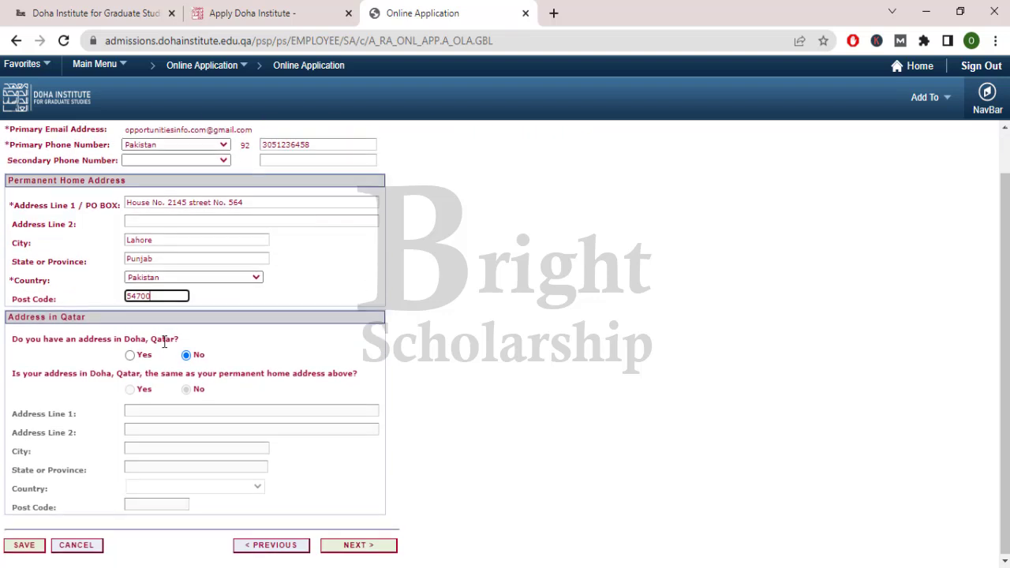
left_click_drag(73, 341, 158, 342)
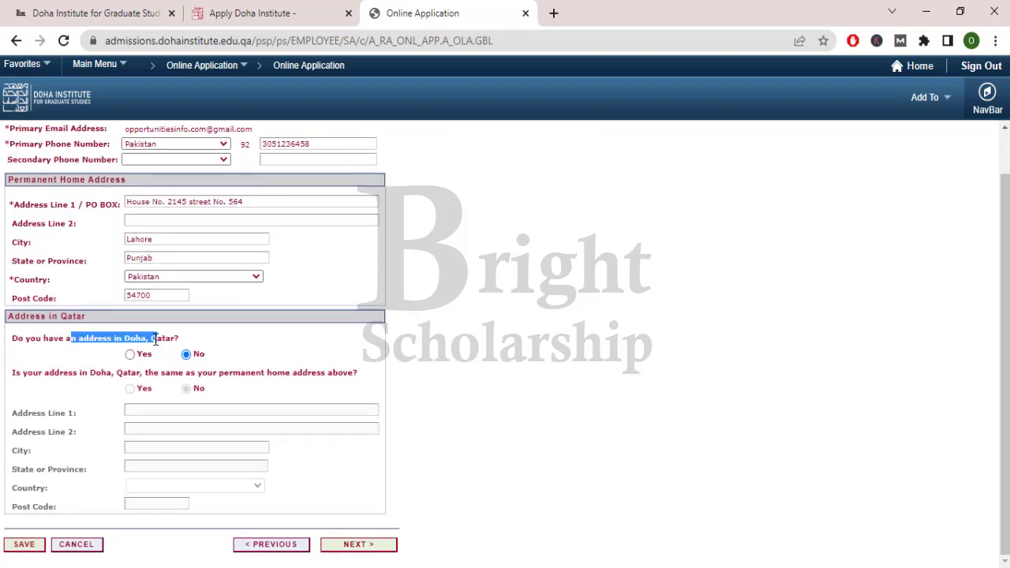
left_click(194, 355)
left_click_drag(47, 372, 310, 374)
left_click(310, 375)
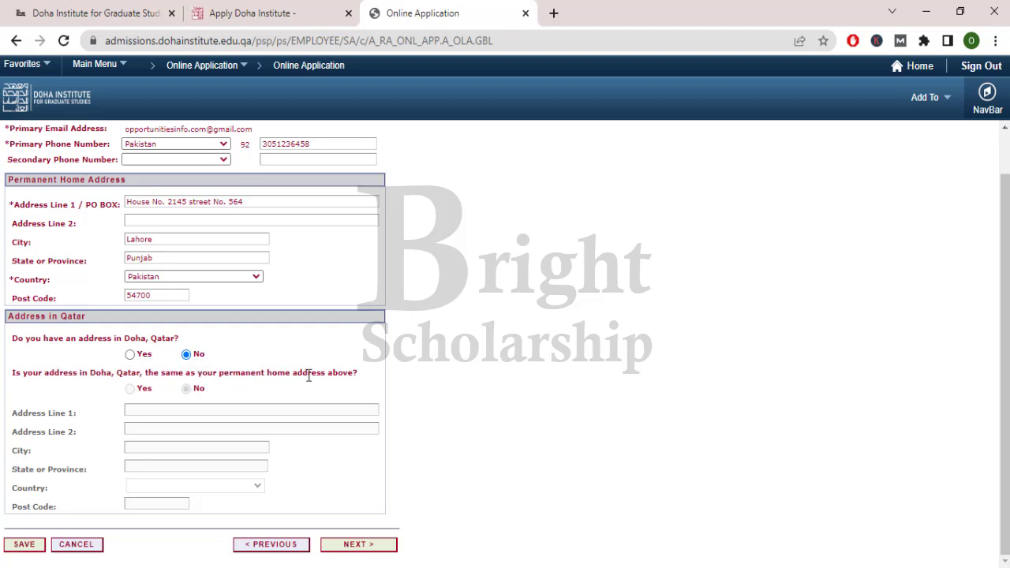
- On Employment History, set overall employment experience to From 0 to 1 year
left_click(361, 543)
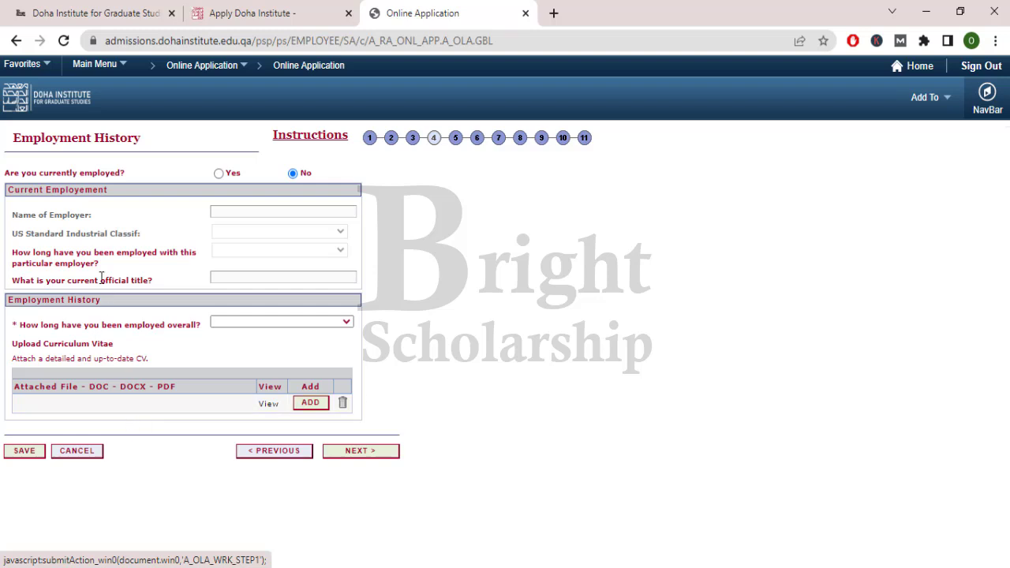
left_click_drag(14, 173, 131, 177)
left_click(131, 177)
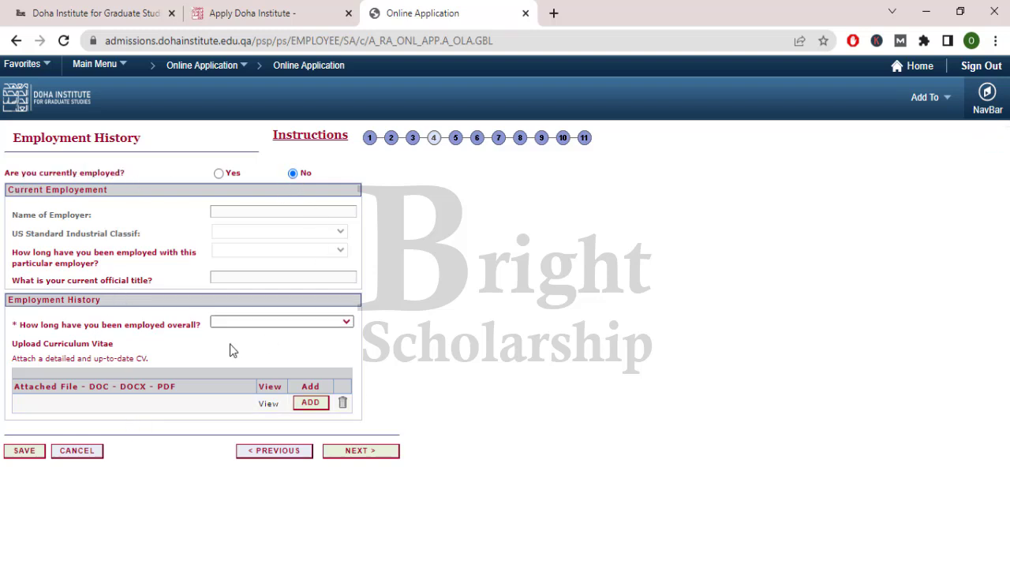
left_click_drag(20, 306, 145, 330)
left_click(76, 335)
left_click(145, 329)
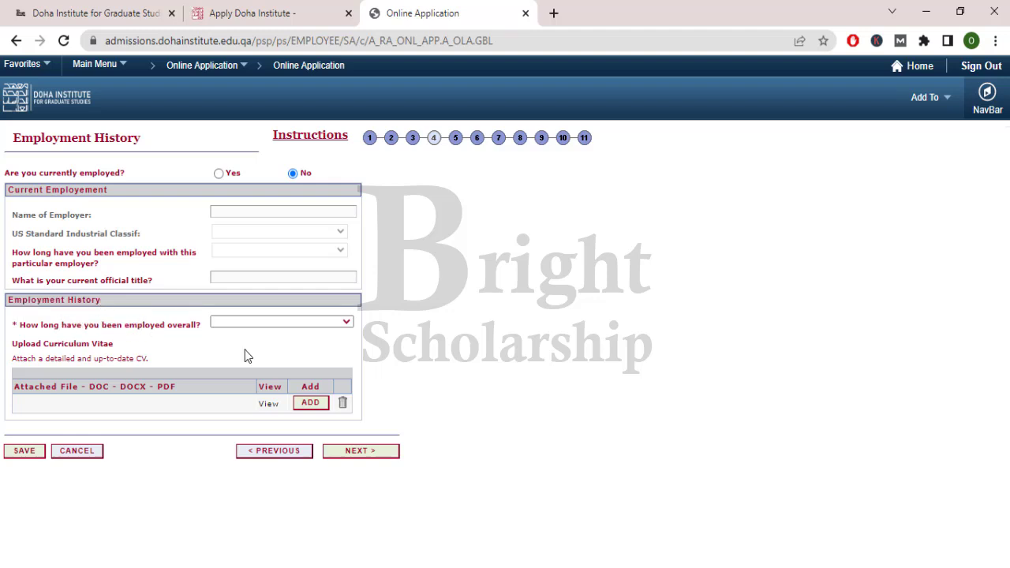
left_click(361, 453)
left_click(345, 325)
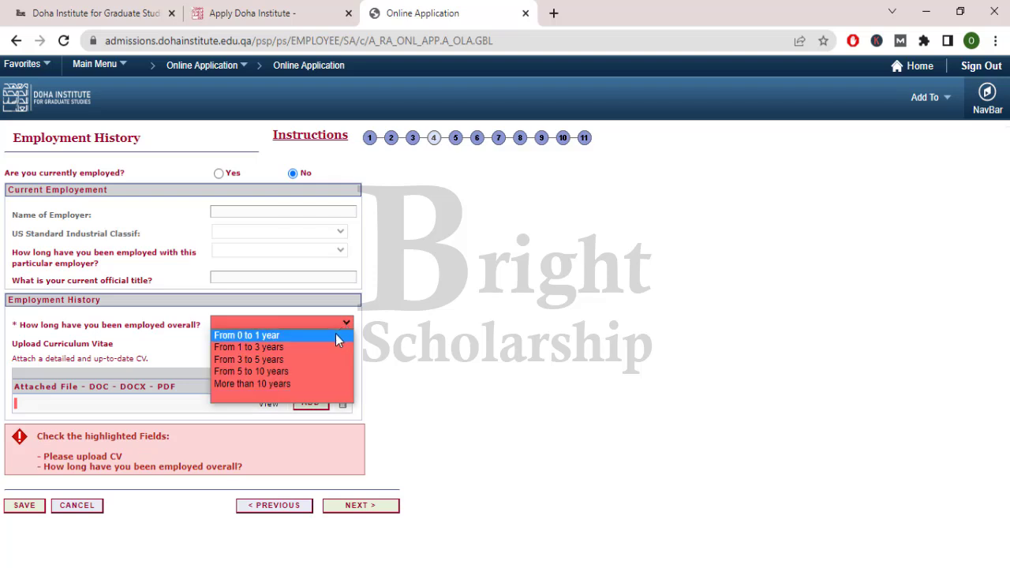
left_click(335, 335)
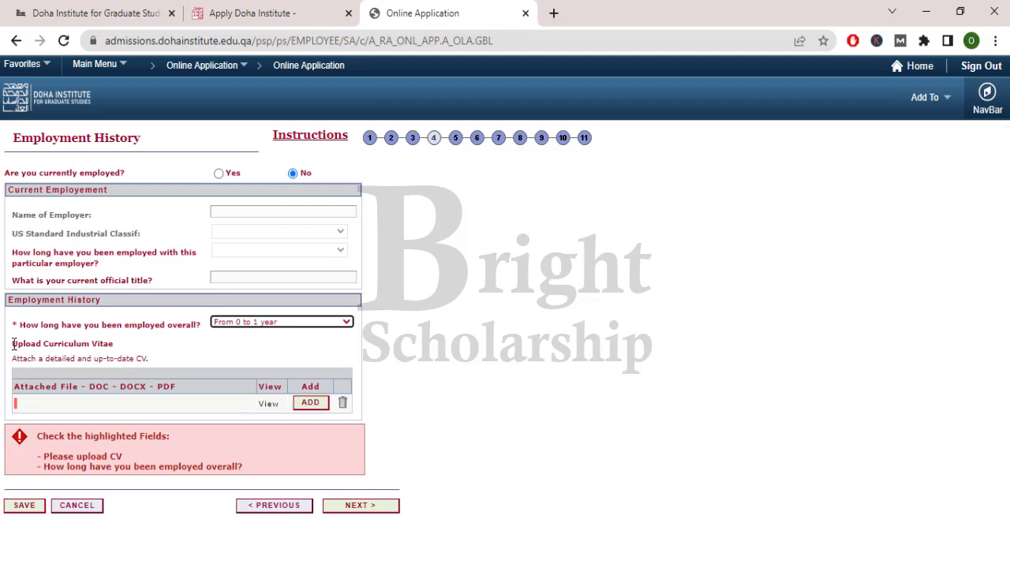
- Attach Announcement__Awardees(DEC_22_2021).pdf as the CV after the Advertisement file is rejected as a duplicate
left_click_drag(13, 344, 117, 350)
left_click(116, 350)
left_click(307, 404)
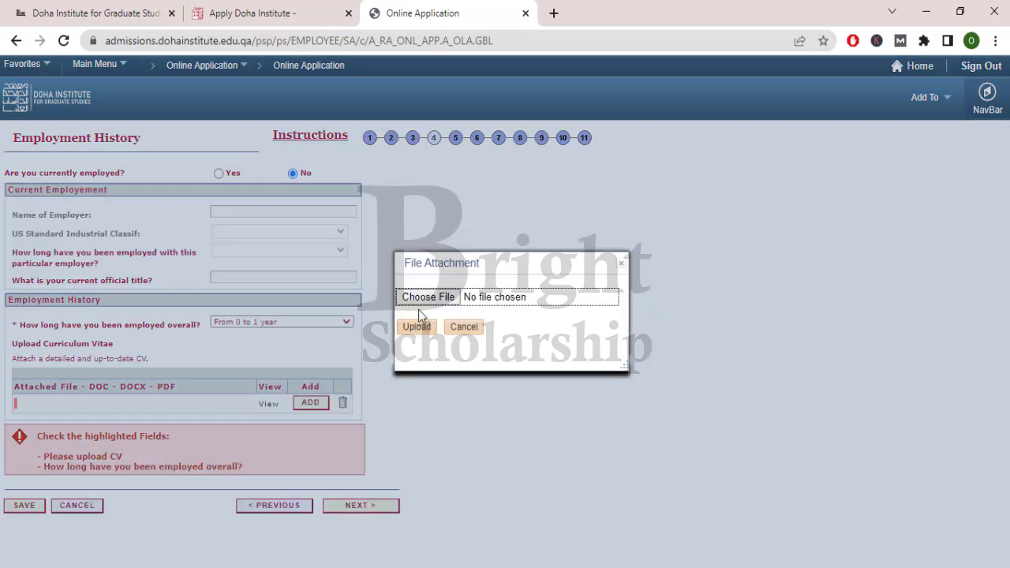
left_click(426, 298)
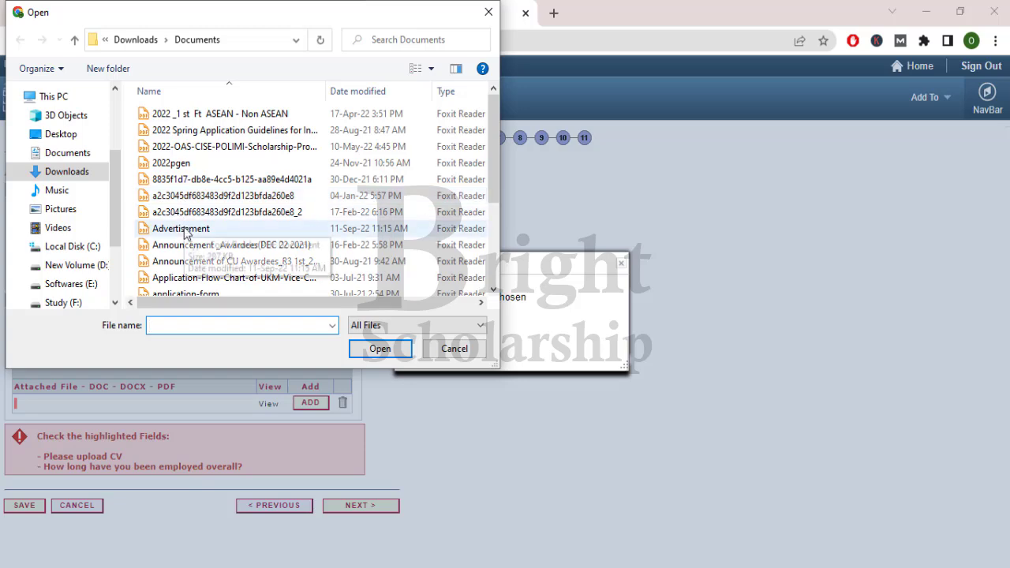
double_click(182, 160)
left_click(418, 326)
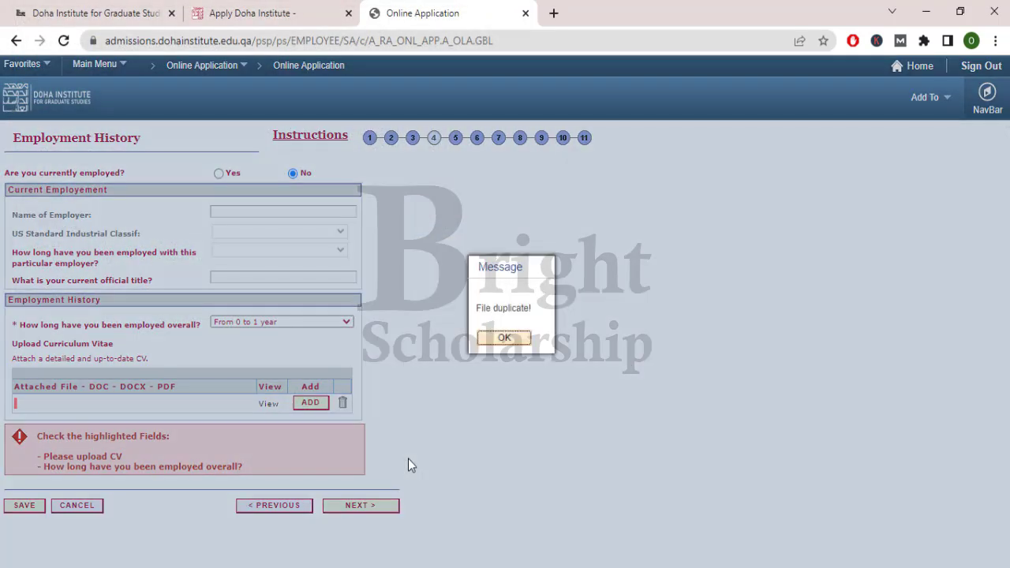
left_click(505, 338)
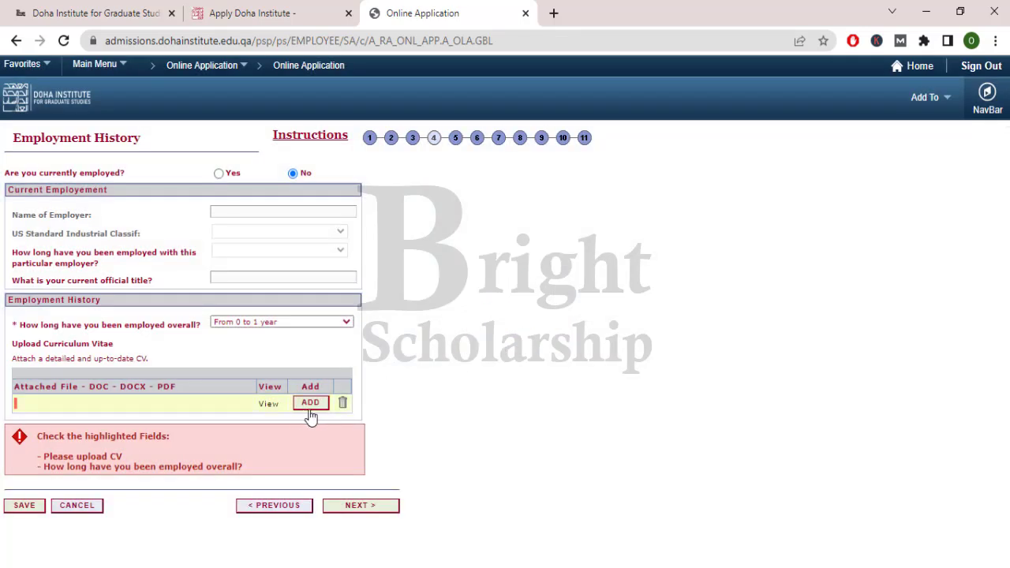
left_click(309, 405)
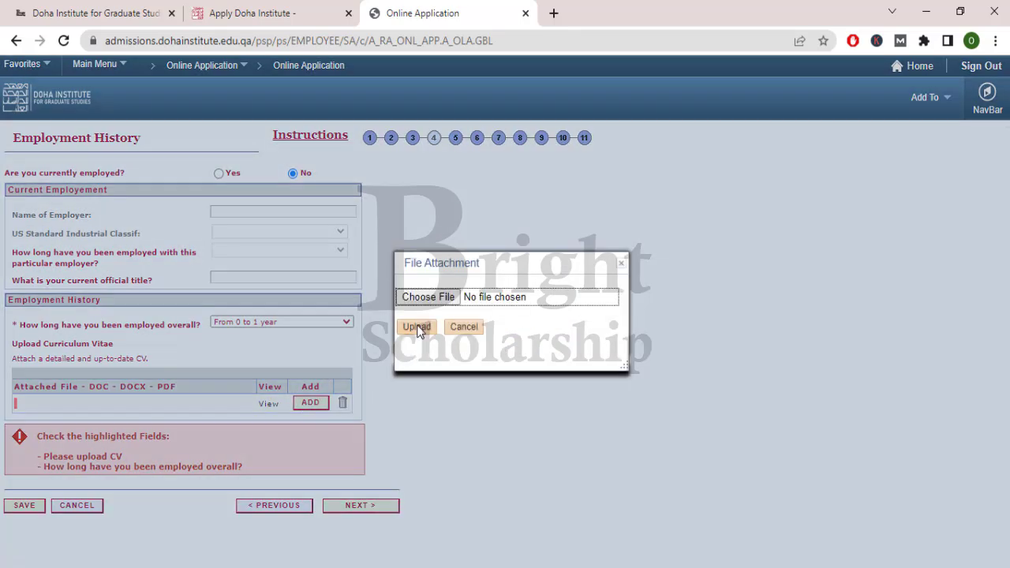
left_click(428, 296)
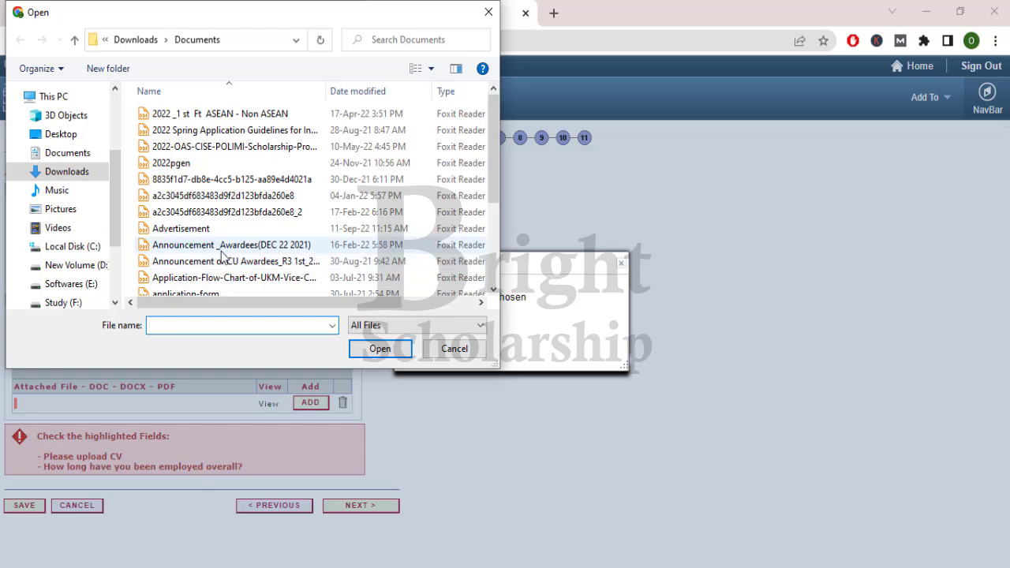
double_click(225, 230)
left_click(418, 328)
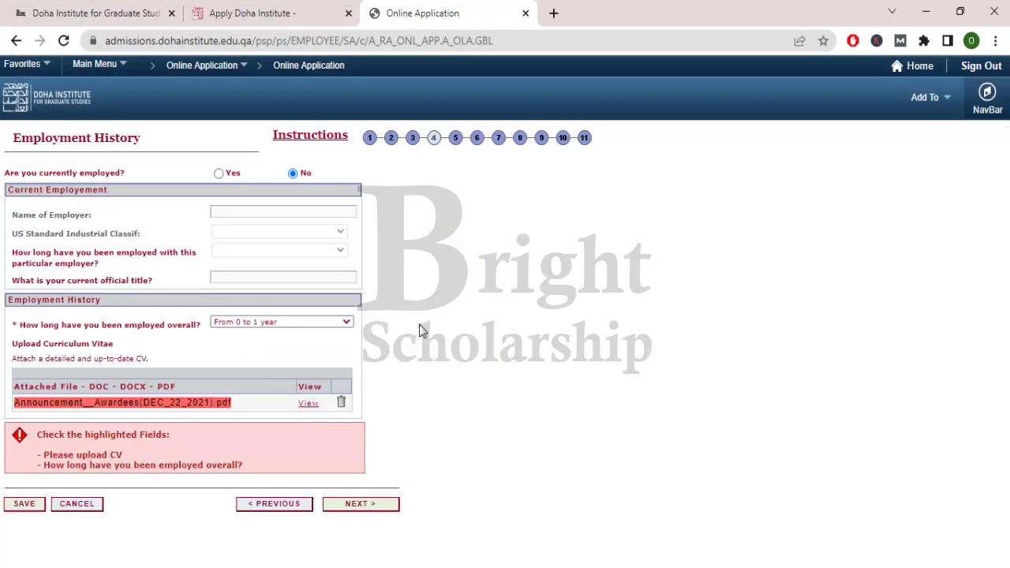
- Enter University of Management Sciences, Lahore, Pakistan, with a Bachelors degree type
left_click(353, 505)
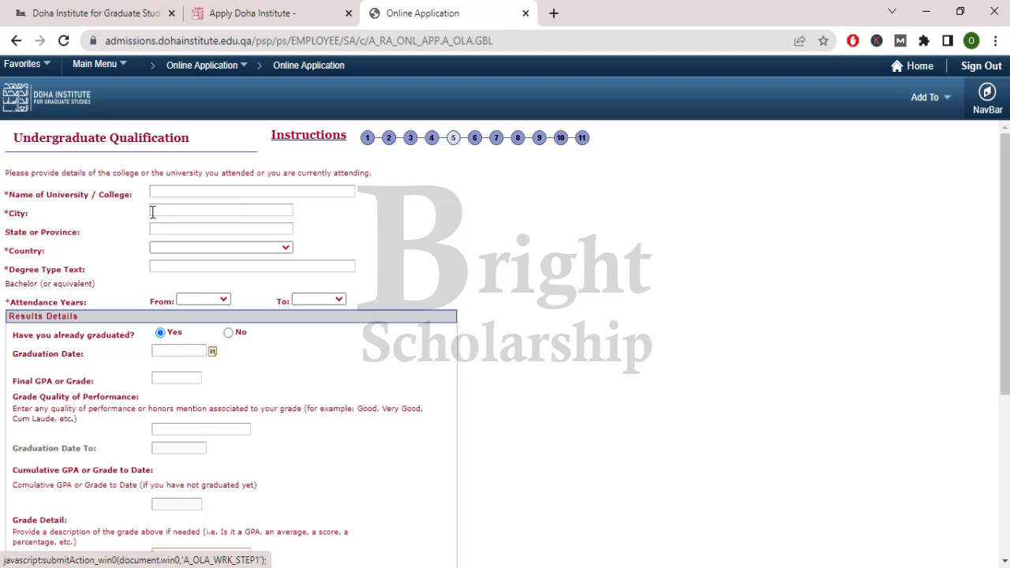
left_click_drag(44, 173, 301, 179)
left_click(329, 192)
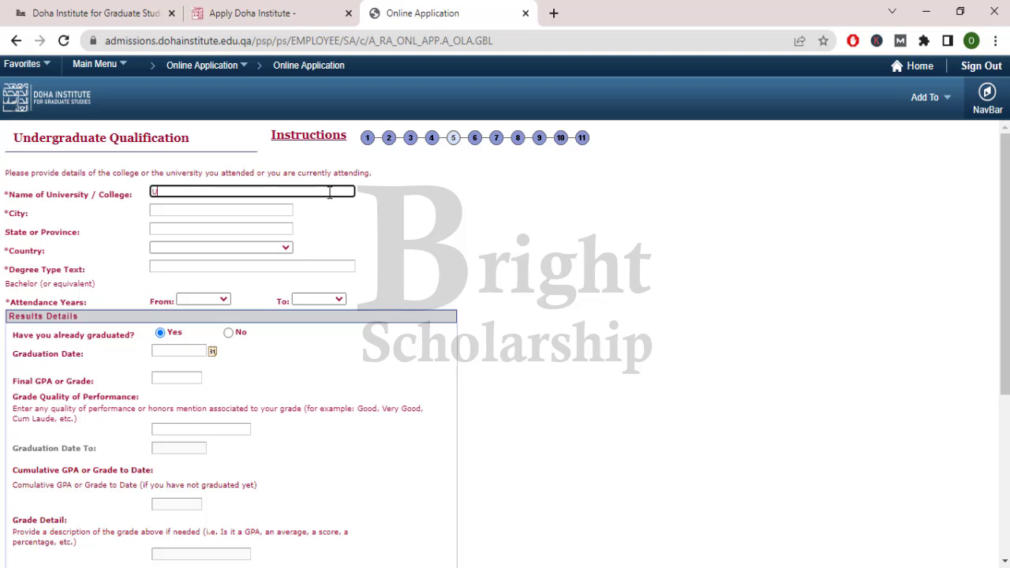
type("University of Management Sc")
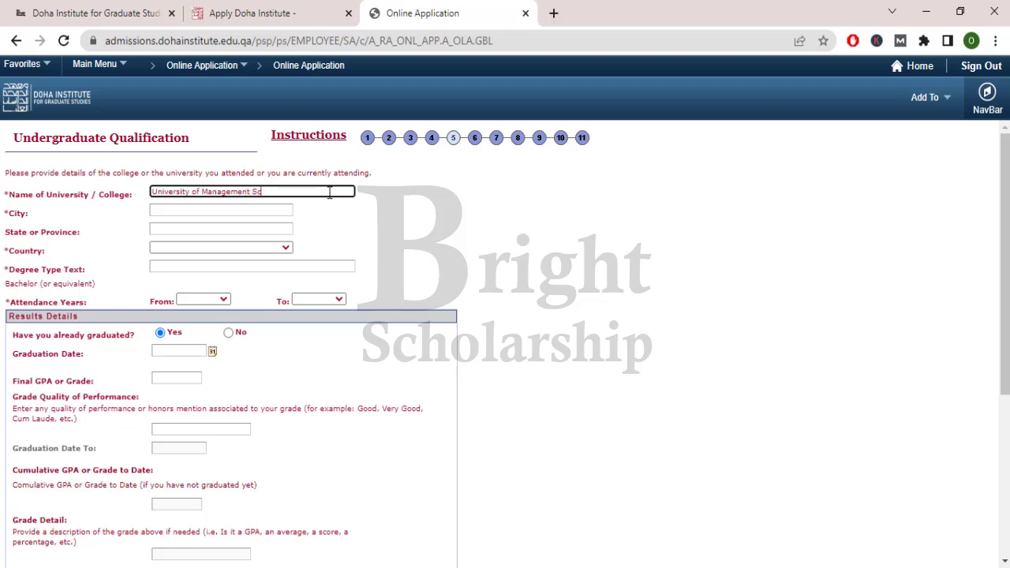
type("iences")
key("Tab")
type("L")
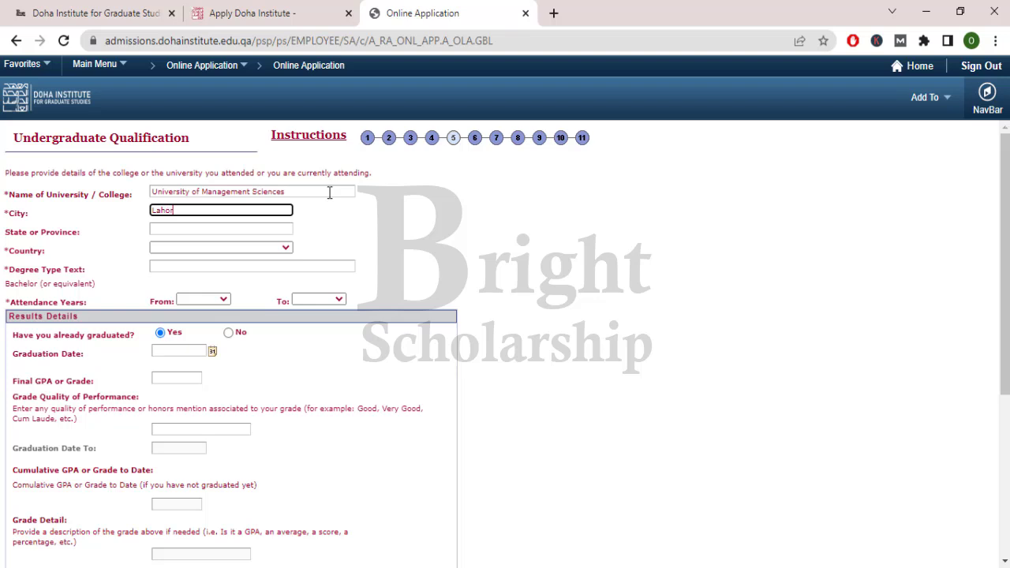
key("Tab")
key("Tab")
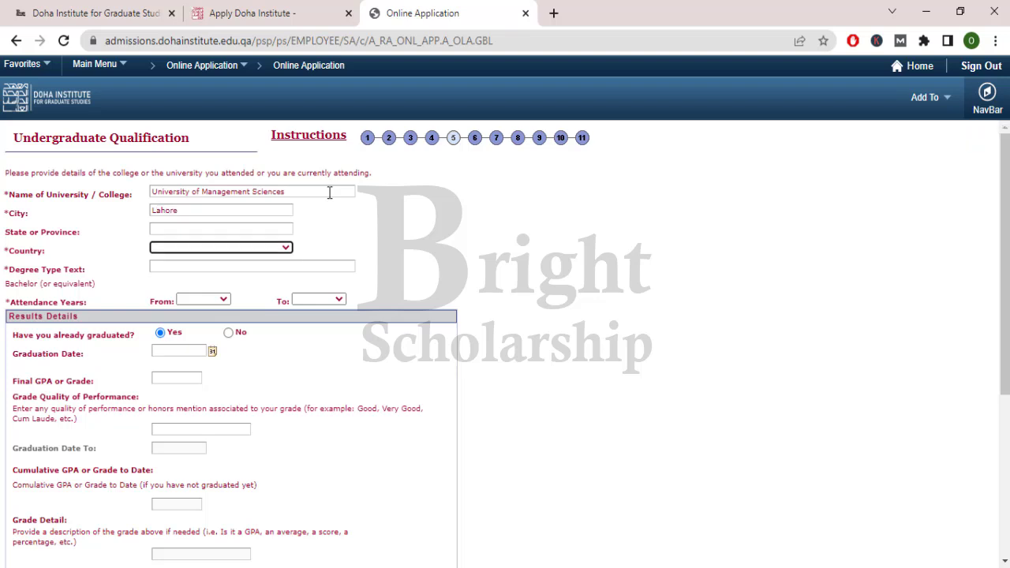
key("p")
key("Tab")
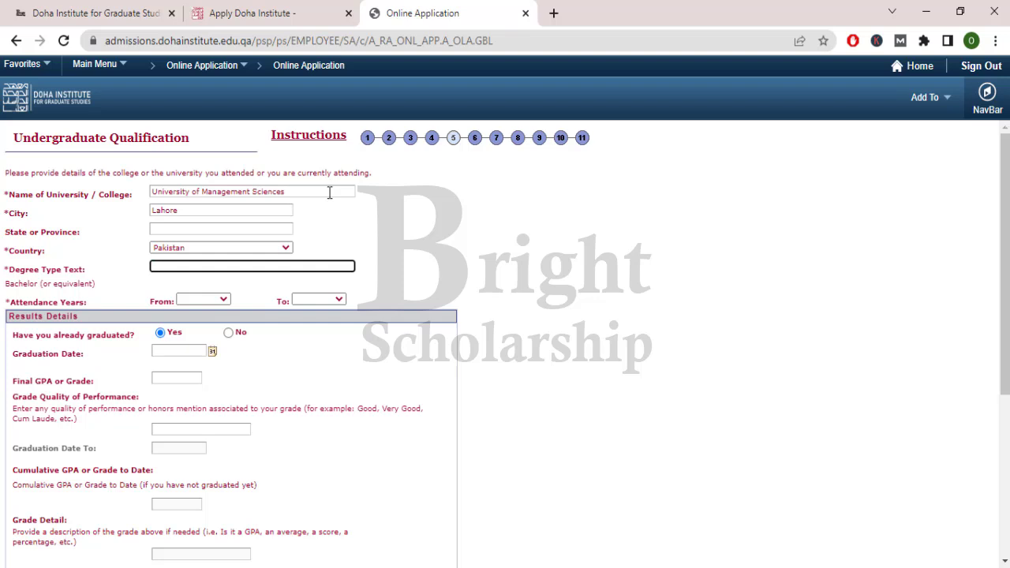
type("Bachelors")
- Set the attendance years from 2016 to 2020
left_click(224, 299)
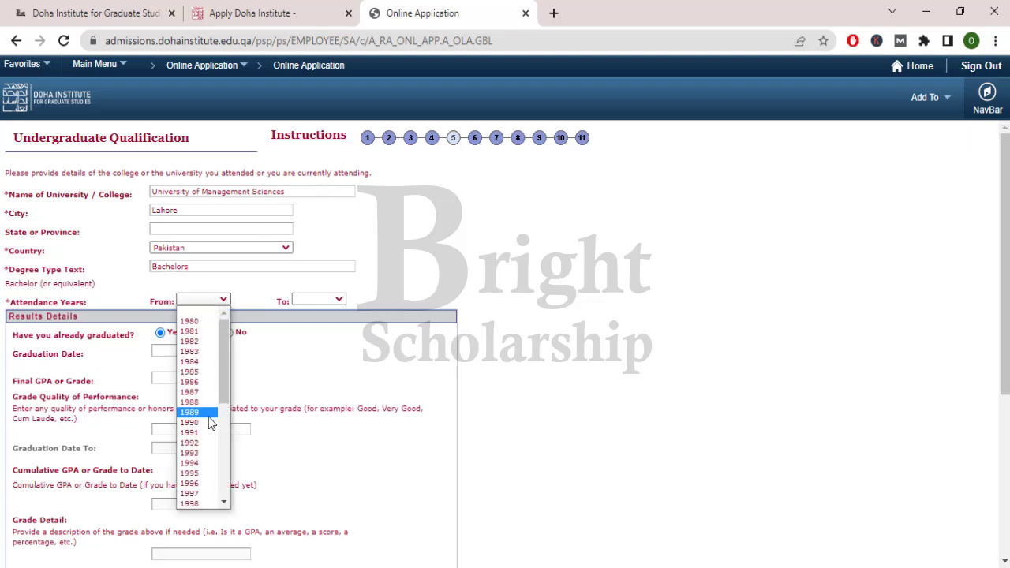
scroll(209, 418, "down", 7)
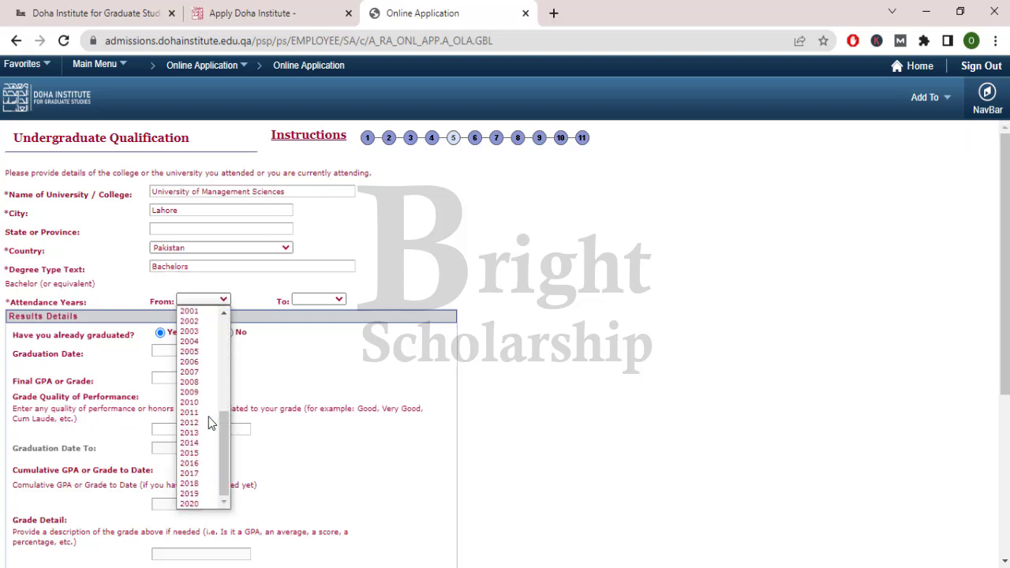
left_click(193, 463)
left_click(339, 300)
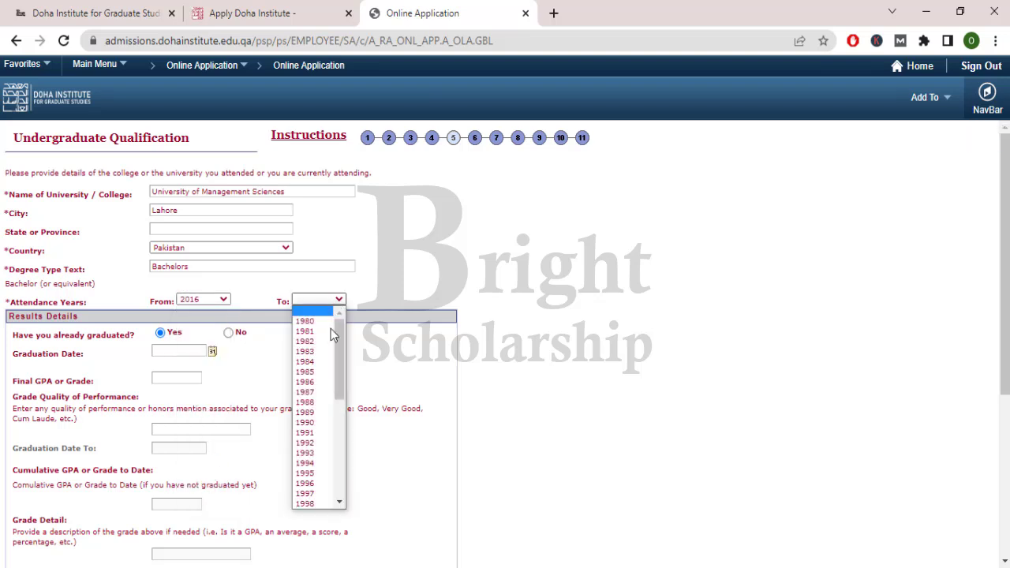
scroll(313, 442, "down", 7)
left_click(313, 483)
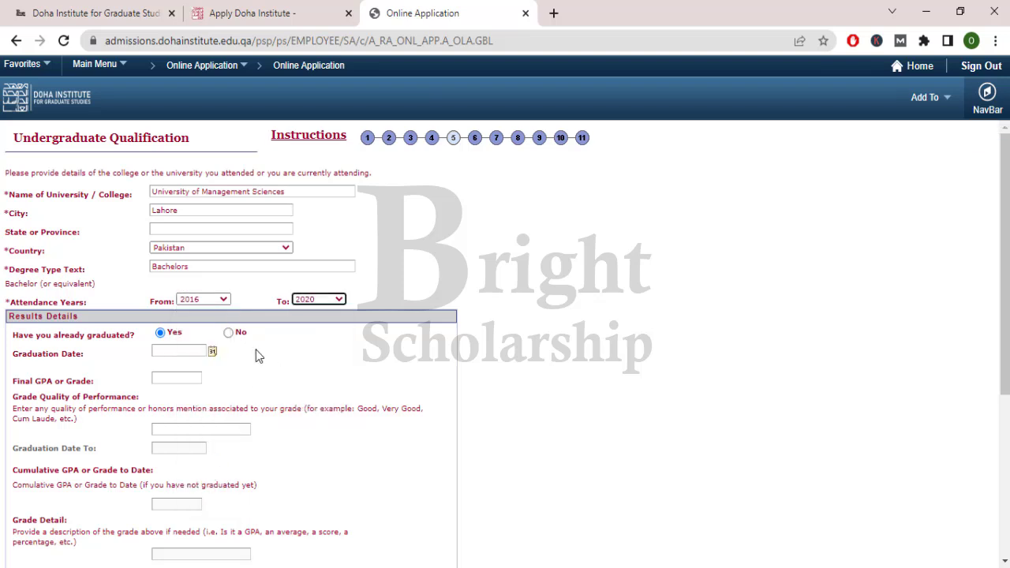
- Mark the degree as completed with graduation date 30 September 2020
left_click_drag(27, 335, 118, 335)
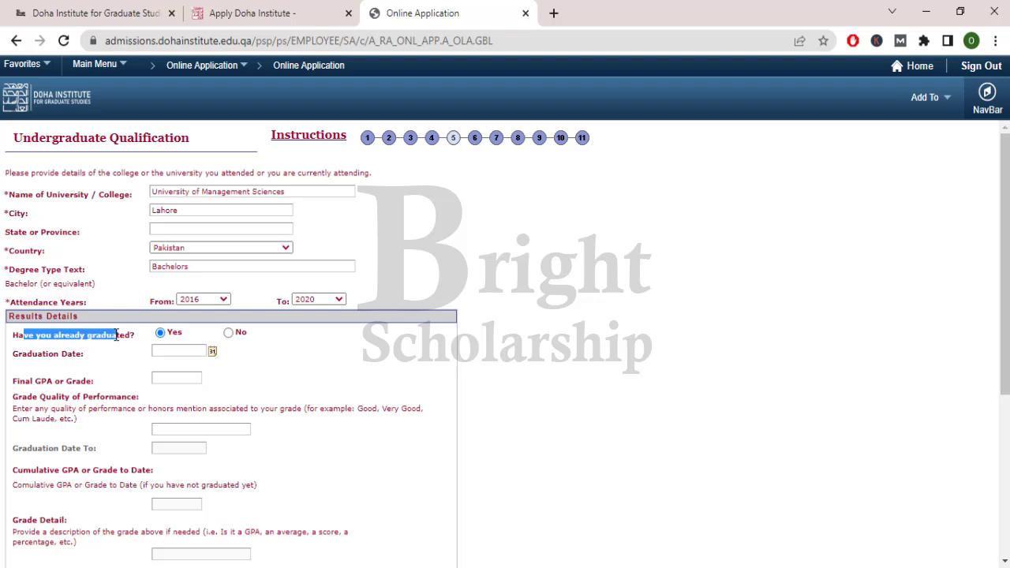
left_click(169, 334)
scroll(126, 361, "down", 1)
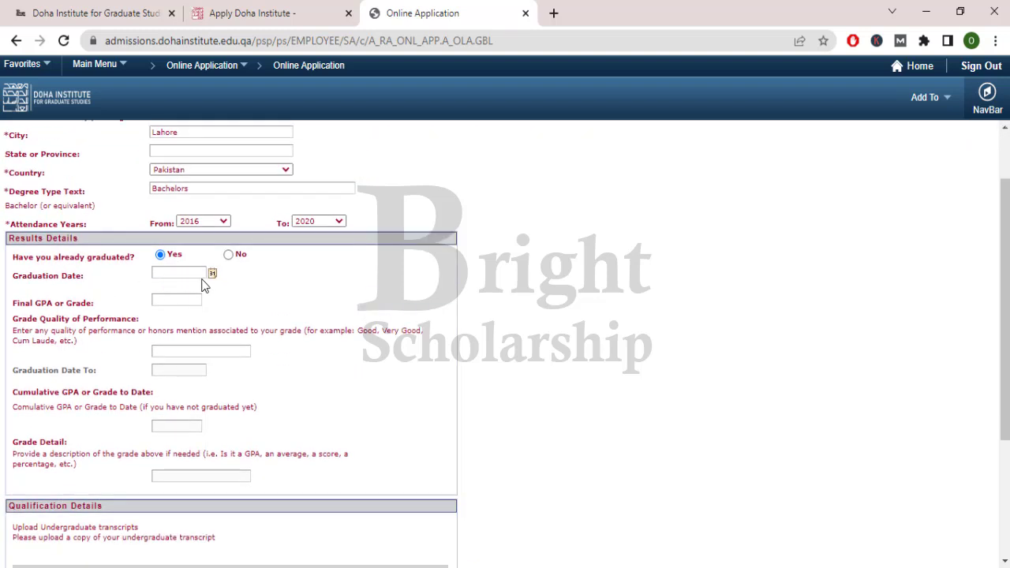
left_click(212, 275)
left_click(320, 304)
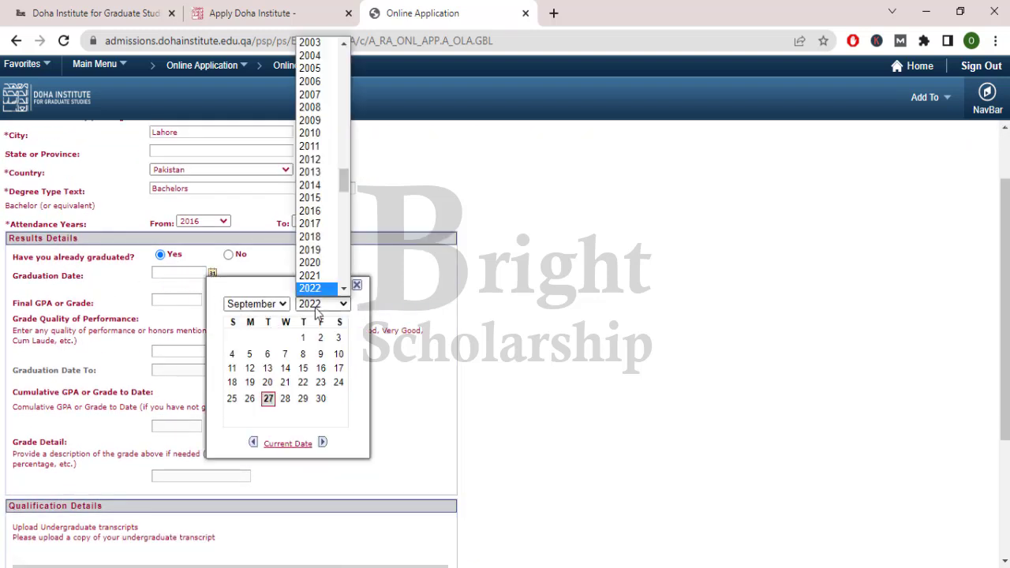
left_click(320, 265)
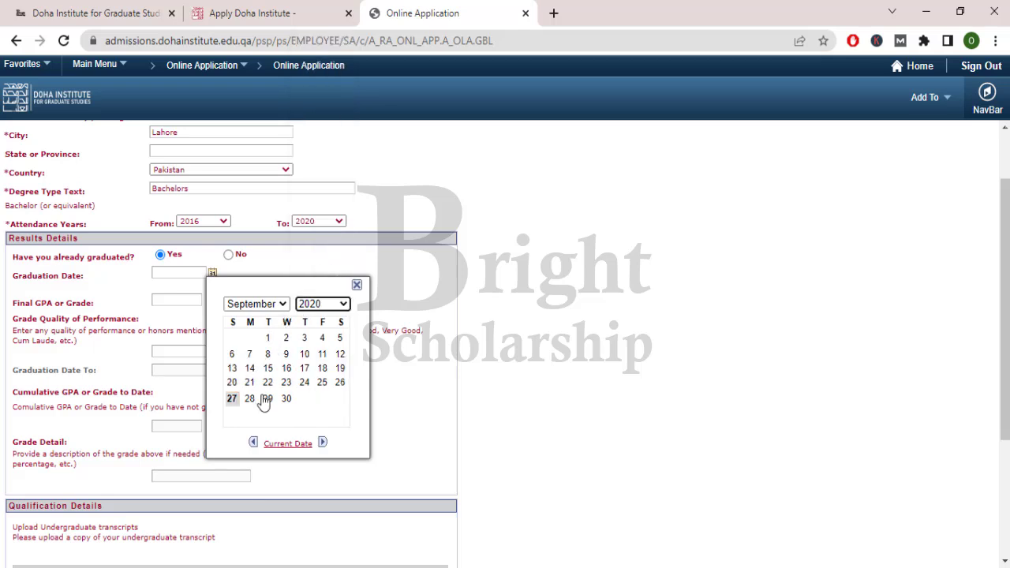
left_click(291, 400)
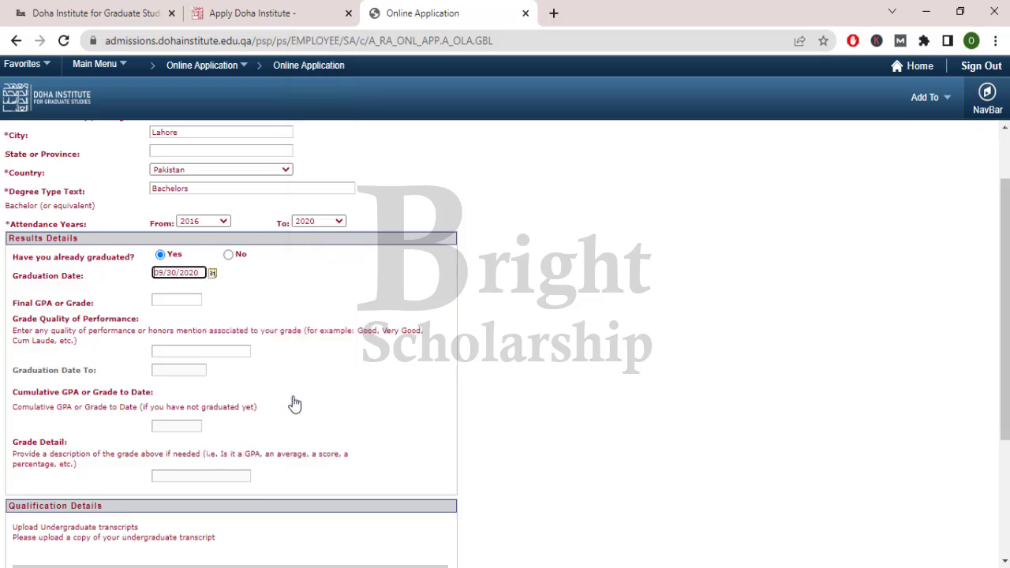
- Enter final GPA 3.55 and grade quality Very Good
left_click(170, 301)
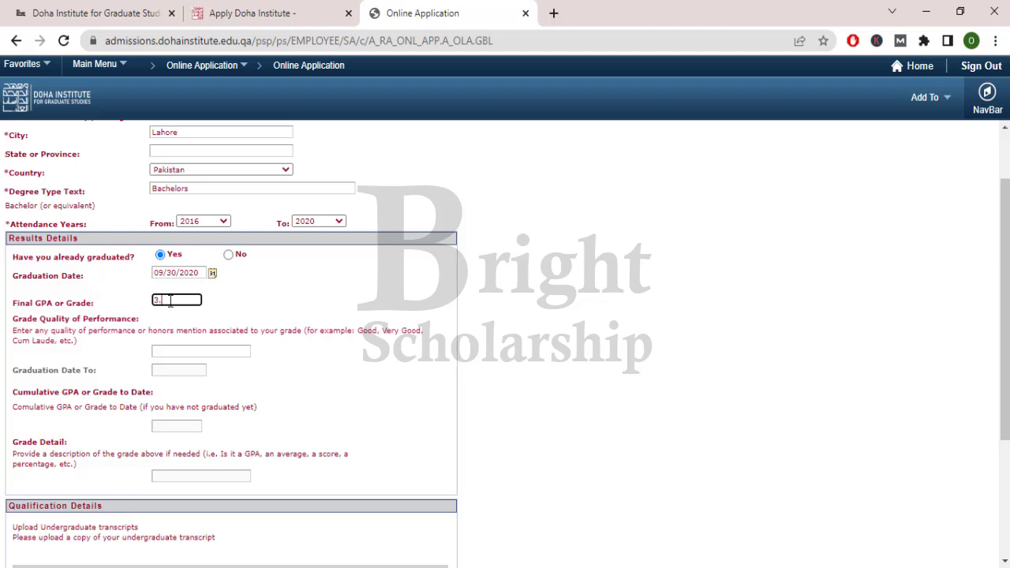
type("3.55")
left_click(275, 319)
left_click(227, 352)
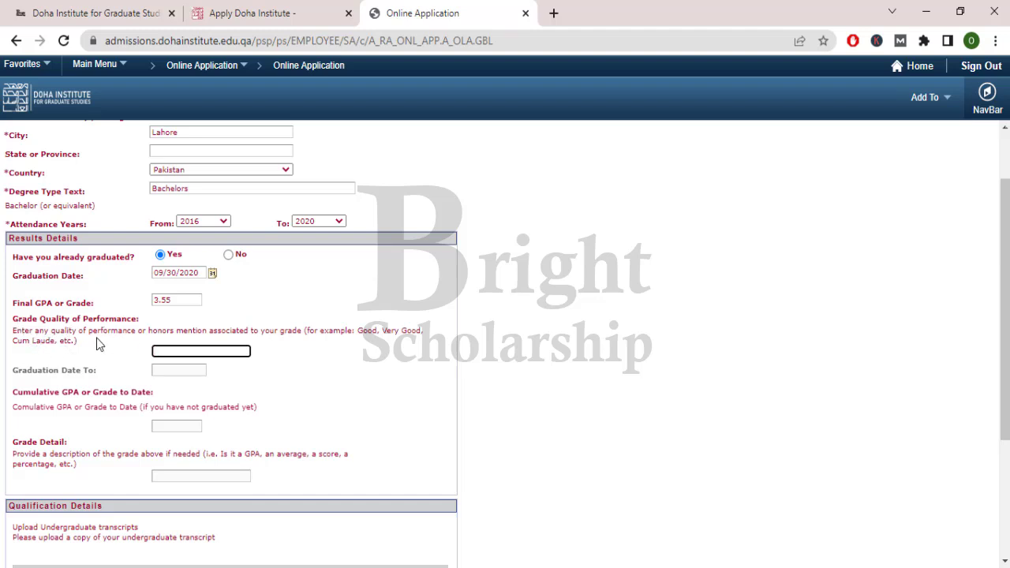
left_click_drag(91, 341, 131, 332)
left_click(146, 333)
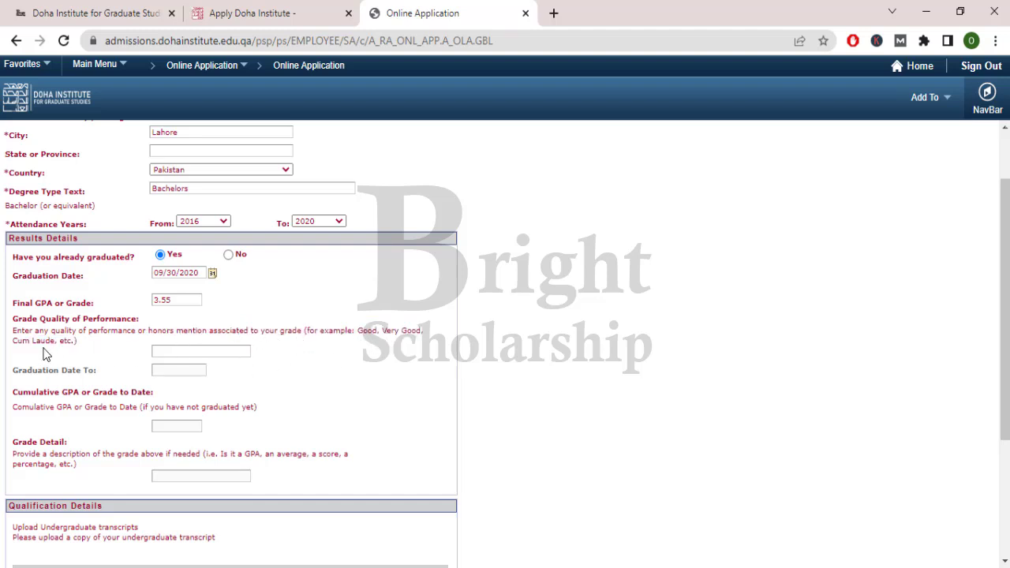
left_click(173, 351)
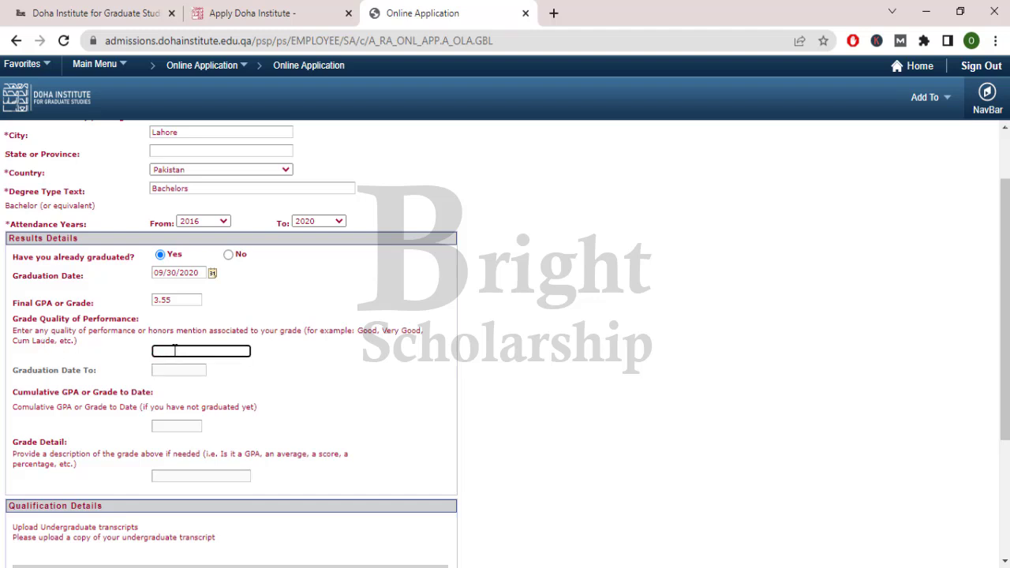
type("Very Good")
left_click(178, 377)
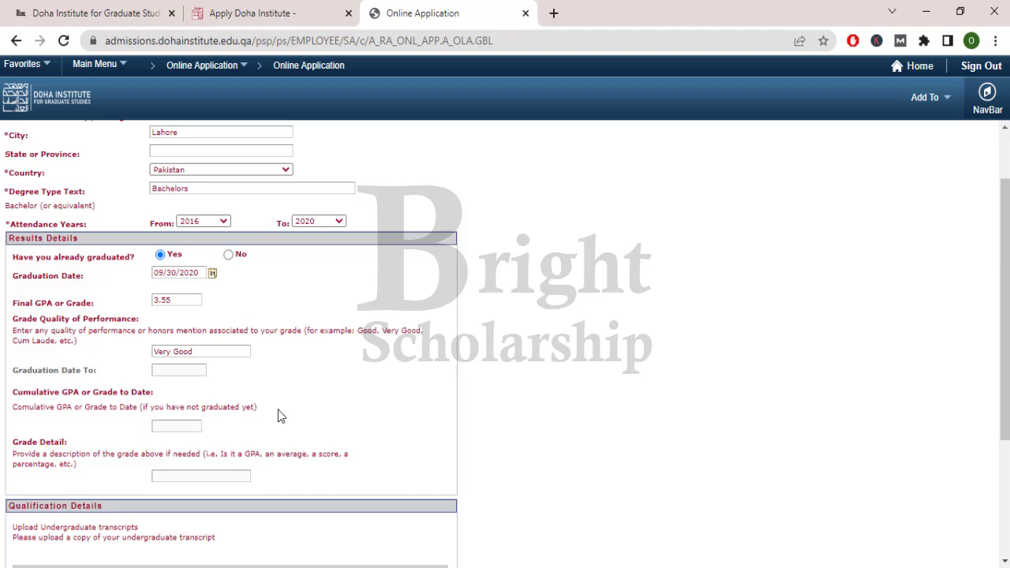
scroll(278, 409, "down", 1)
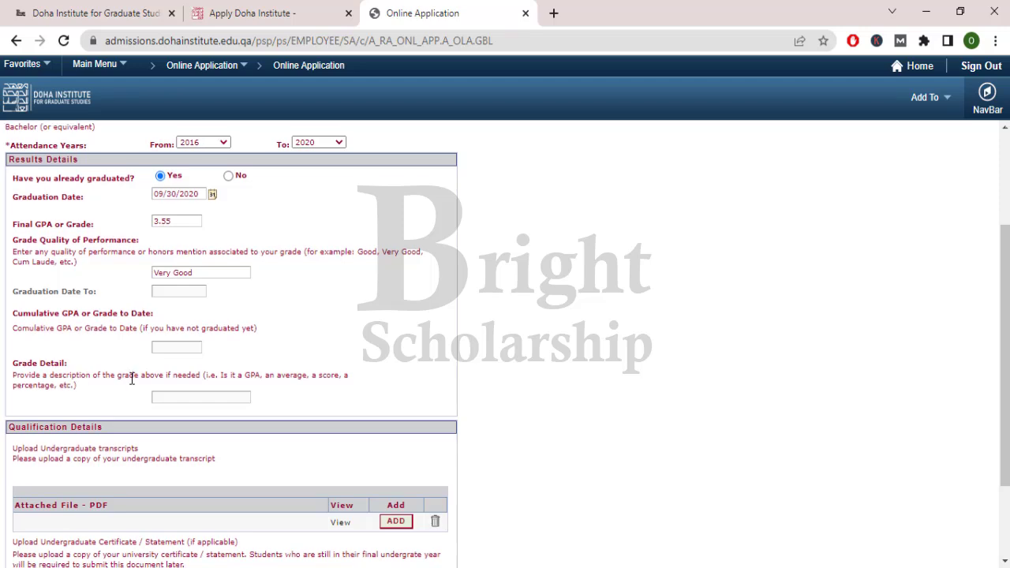
- Upload the undergraduate transcript PDF under Qualification Details
scroll(130, 378, "down", 3)
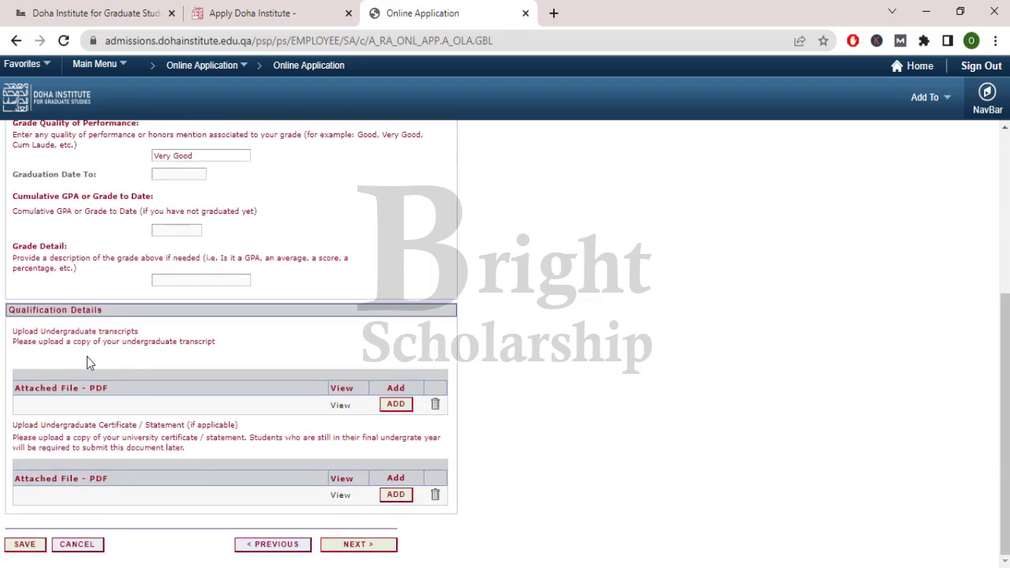
left_click_drag(9, 311, 118, 316)
left_click(118, 316)
left_click_drag(15, 332, 229, 350)
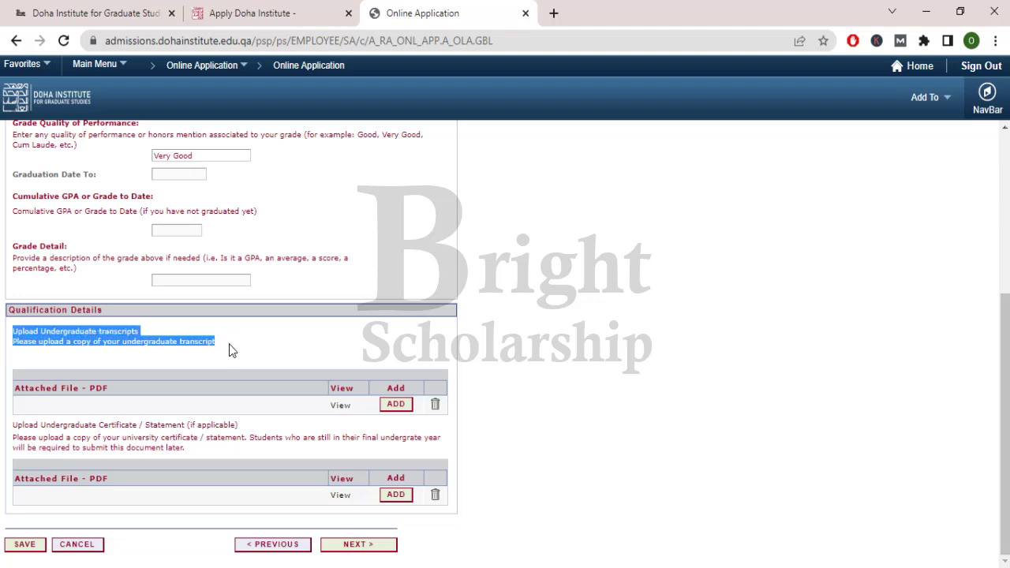
left_click(231, 353)
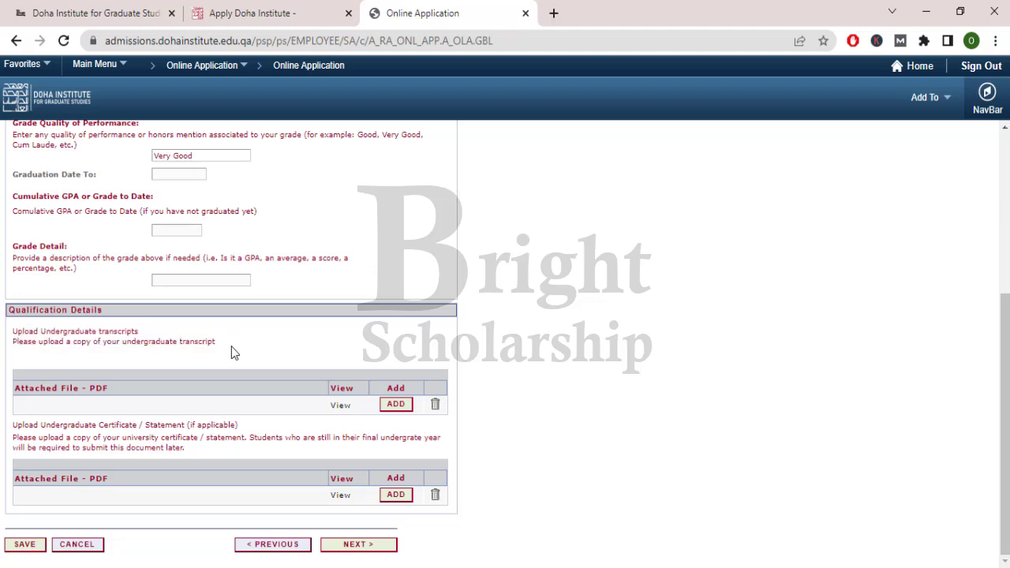
left_click(391, 406)
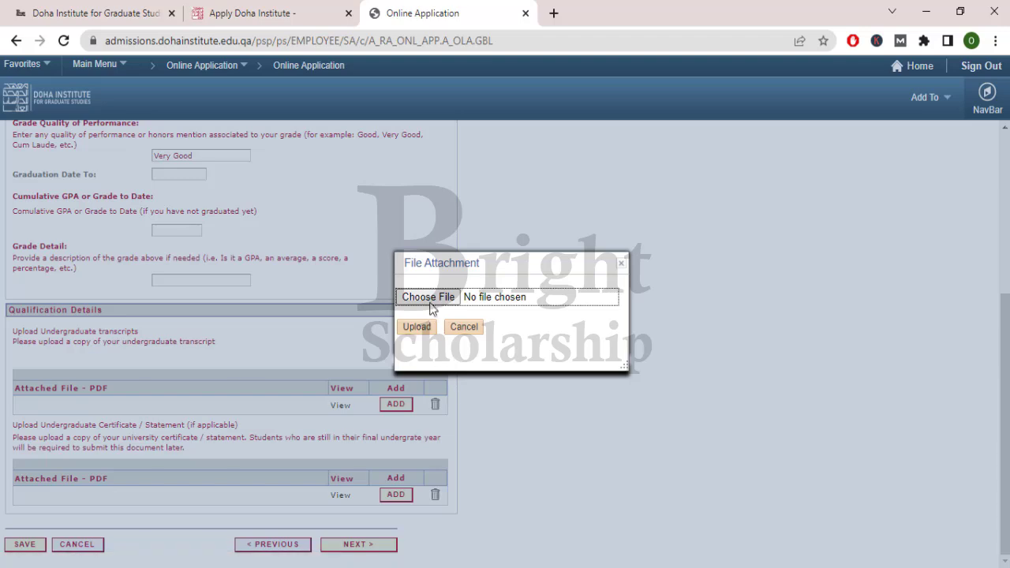
left_click(416, 300)
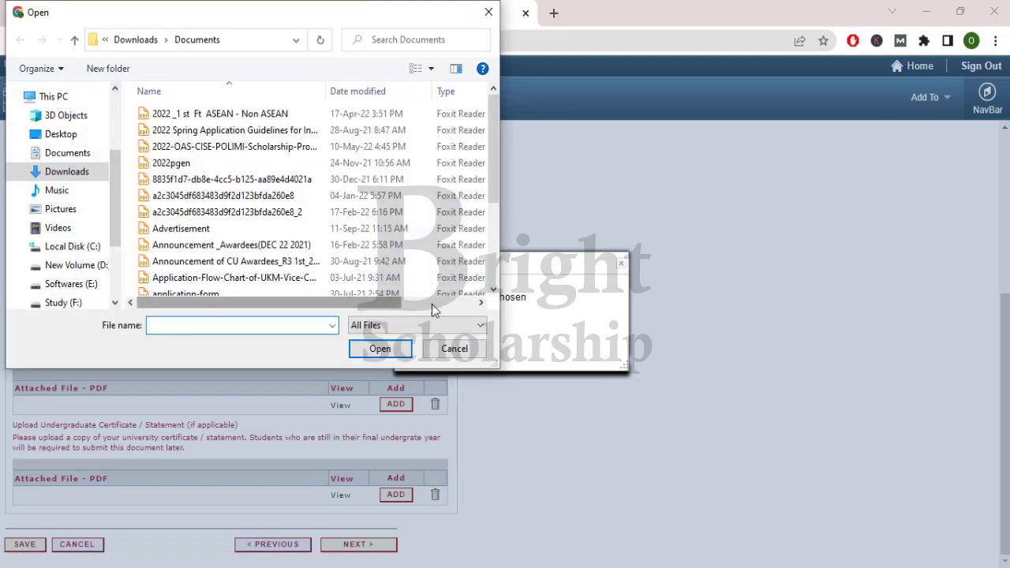
left_click(432, 304)
left_click_drag(460, 314, 289, 318)
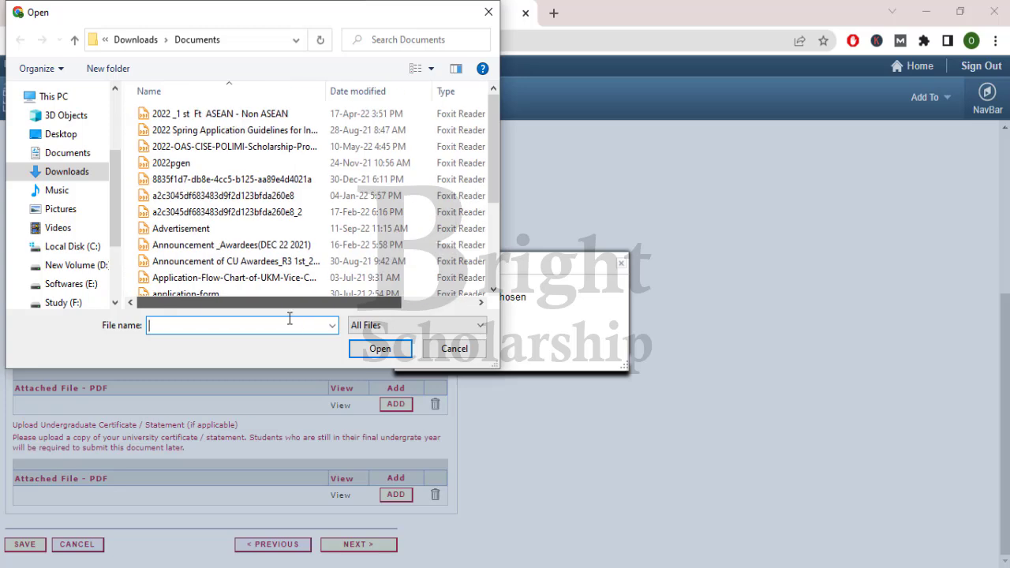
double_click(221, 195)
left_click(414, 327)
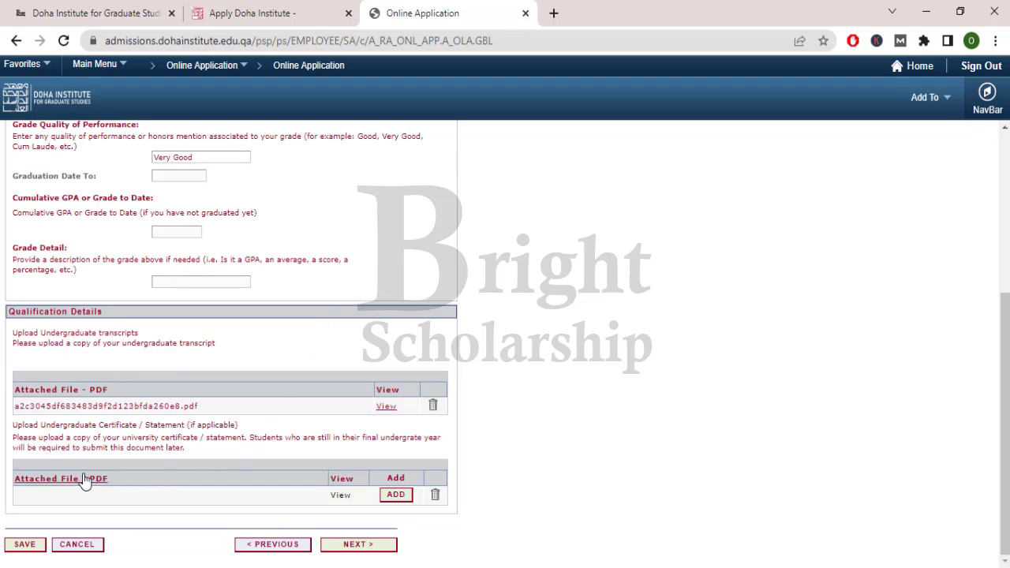
- Upload the certificate PDF ending in _2 and continue to Graduate Qualification
left_click_drag(14, 426, 246, 439)
left_click(246, 439)
left_click(397, 497)
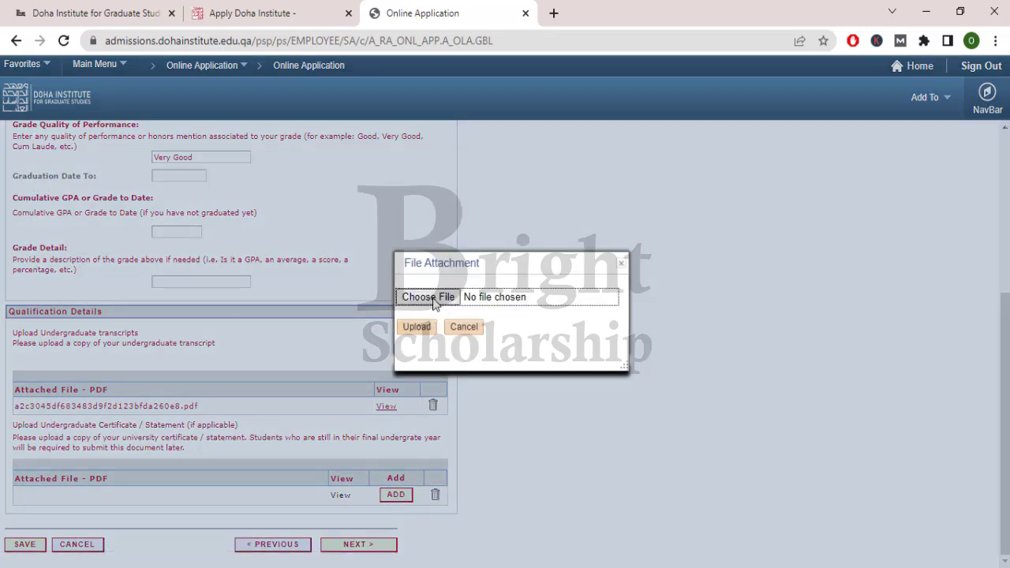
left_click(430, 298)
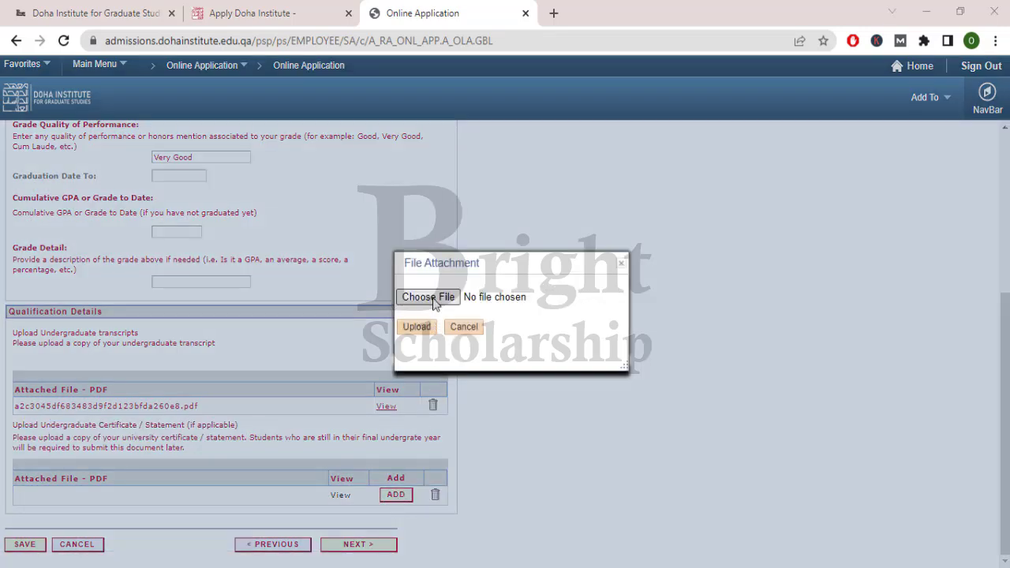
double_click(268, 214)
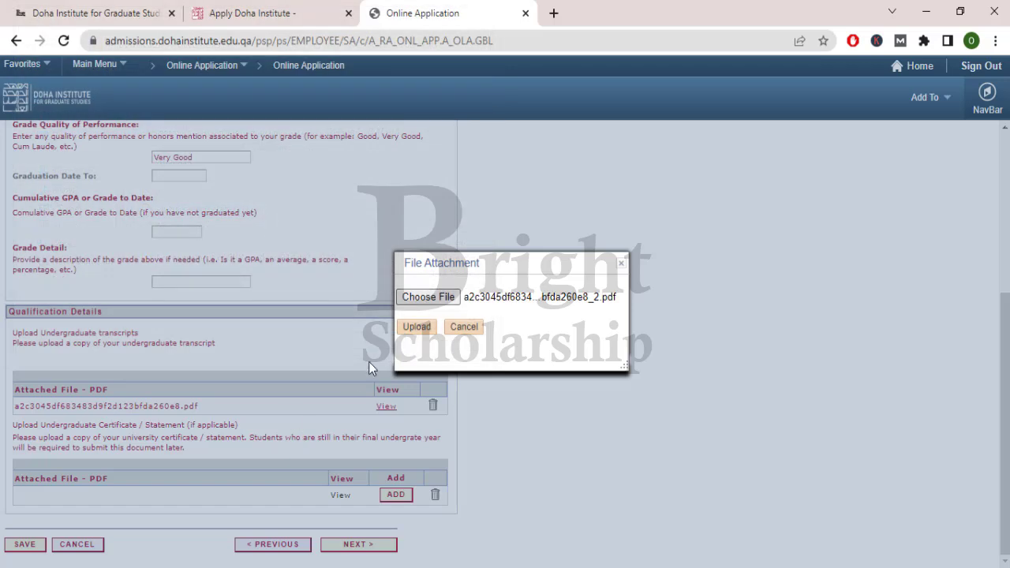
left_click(414, 328)
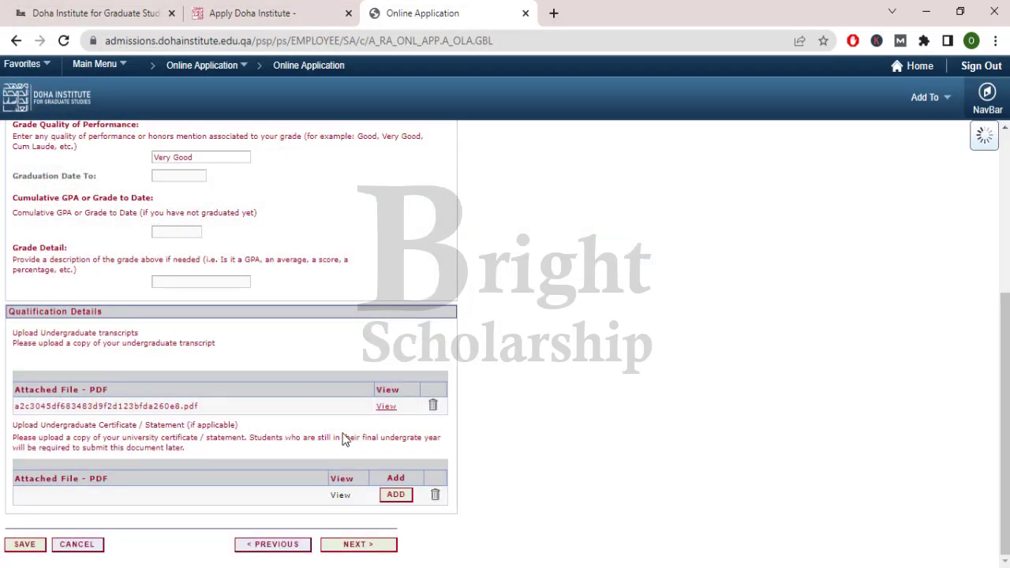
left_click(378, 547)
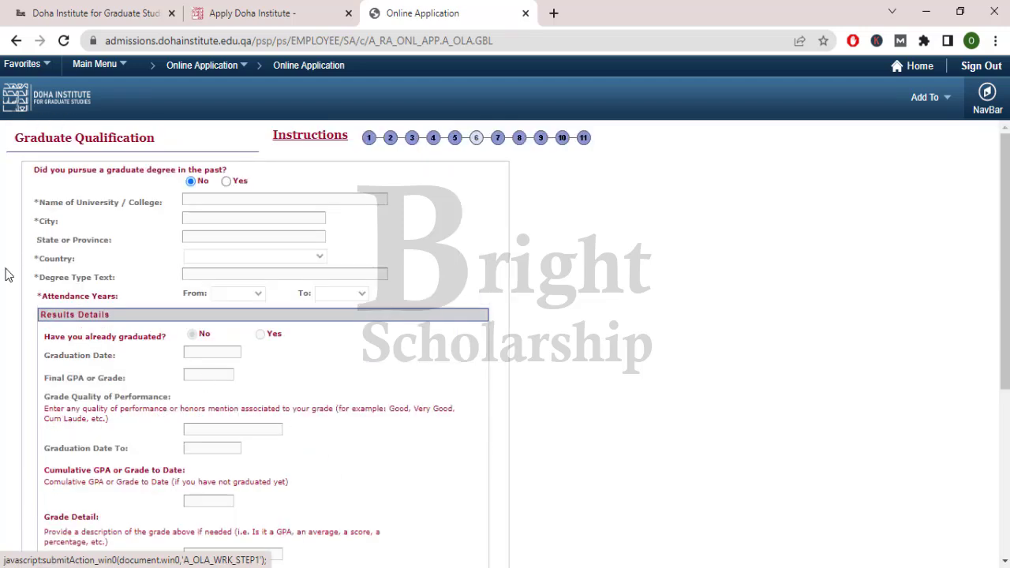
- Scroll through Graduate Qualification, leaving previous graduate degree at No and transcript uploads empty
left_click_drag(204, 169, 226, 171)
left_click(224, 172)
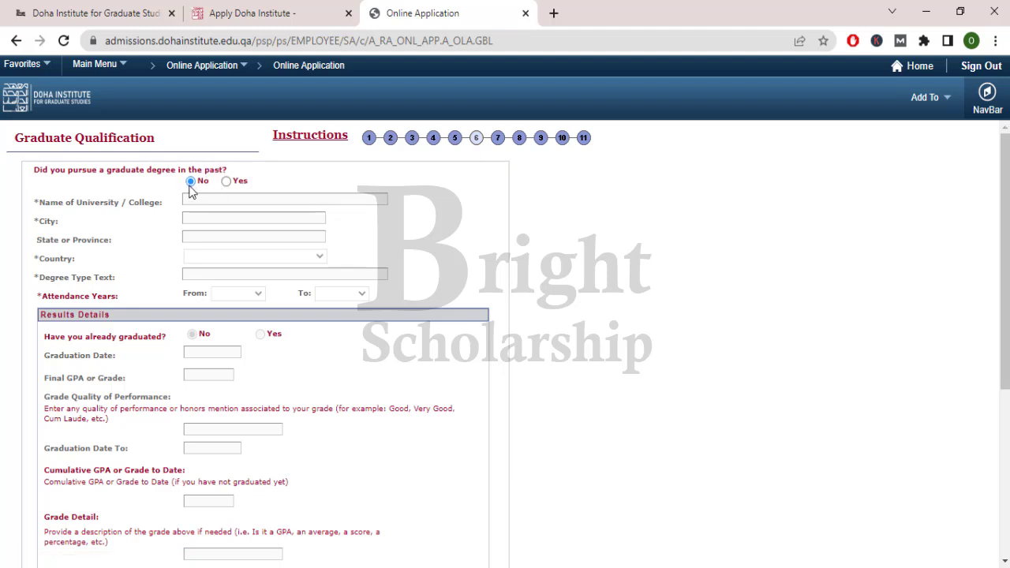
scroll(131, 305, "down", 1)
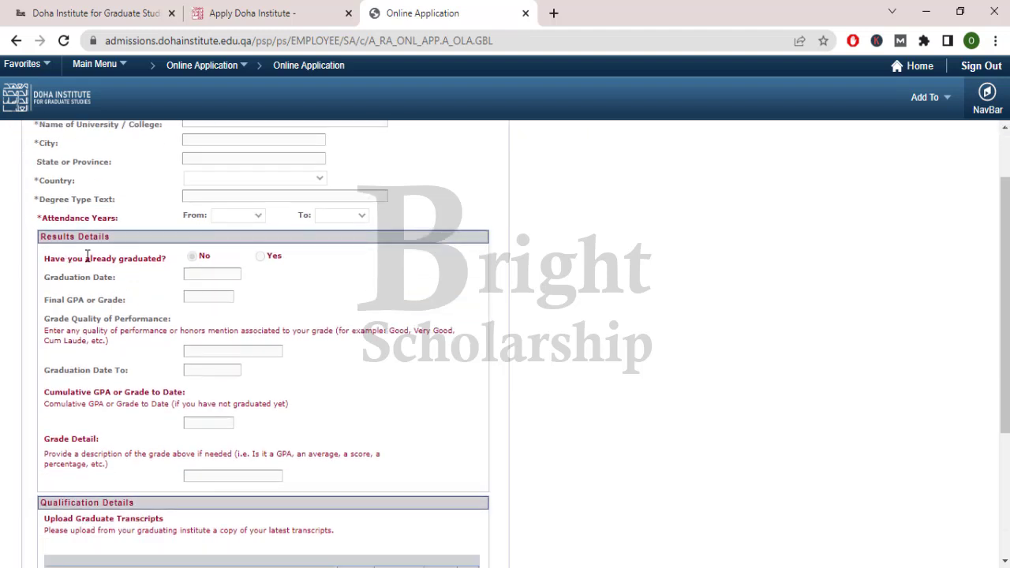
left_click_drag(66, 259, 159, 258)
left_click(169, 314)
scroll(170, 314, "down", 2)
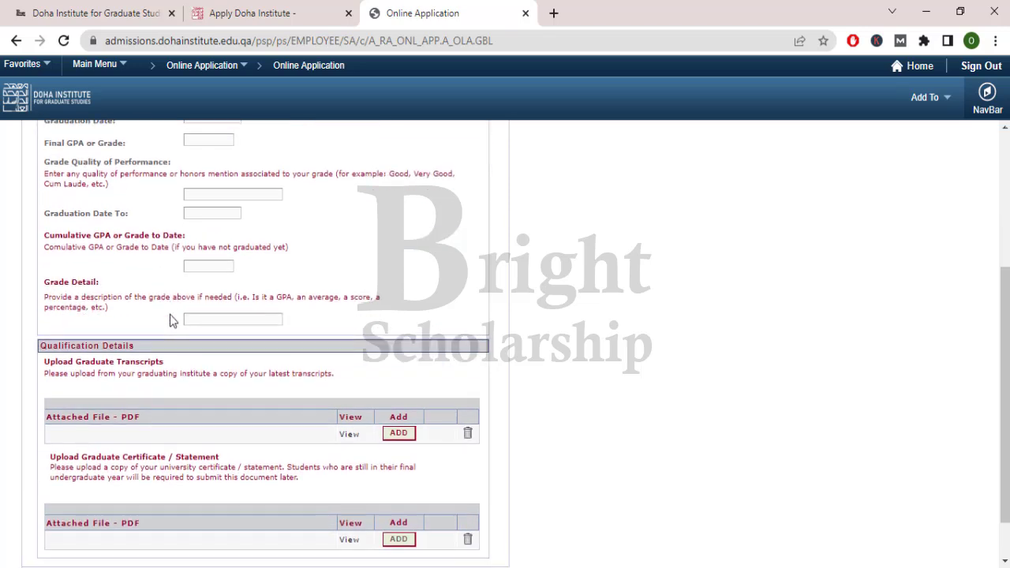
scroll(169, 314, "down", 1)
left_click_drag(49, 308, 175, 314)
left_click(175, 315)
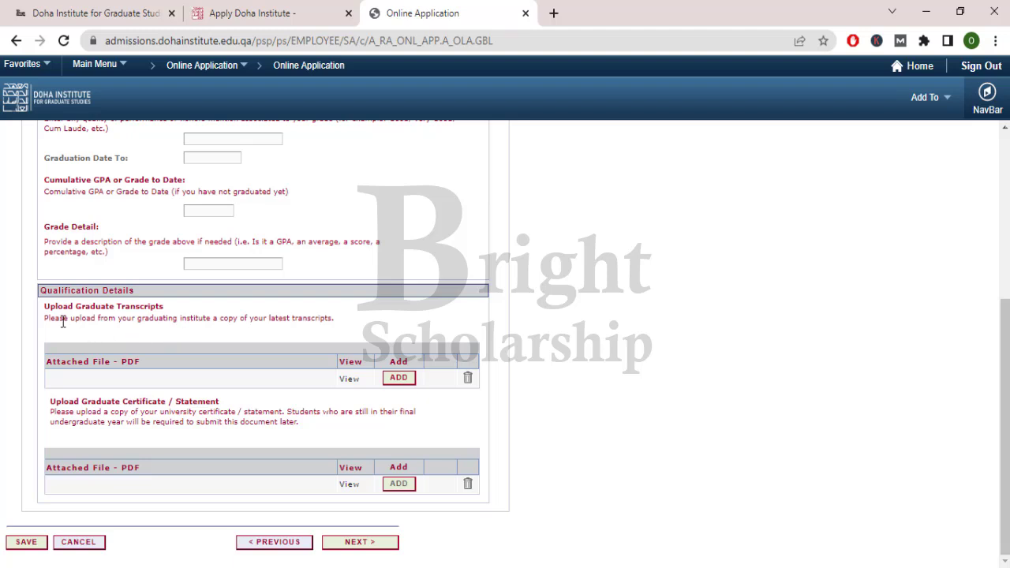
left_click_drag(111, 318, 203, 325)
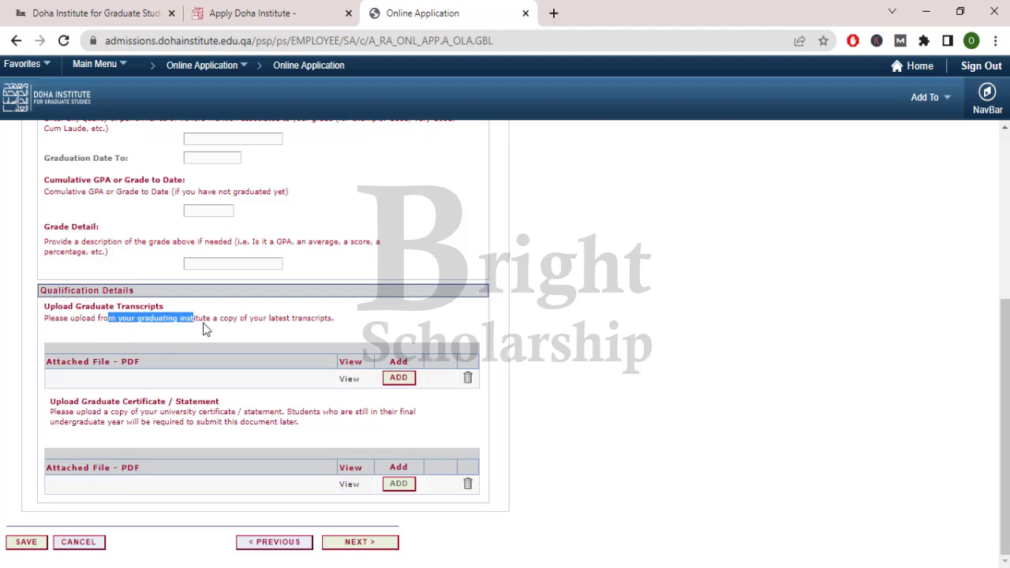
left_click(337, 328)
- On Language Requirements, answer Yes that English was the language of instruction
left_click(350, 541)
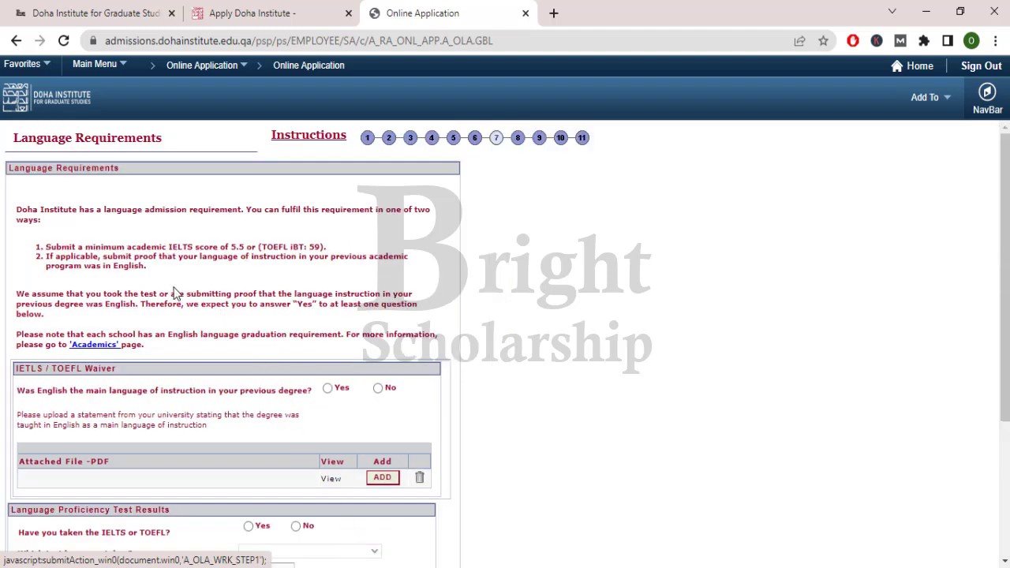
left_click_drag(13, 168, 160, 172)
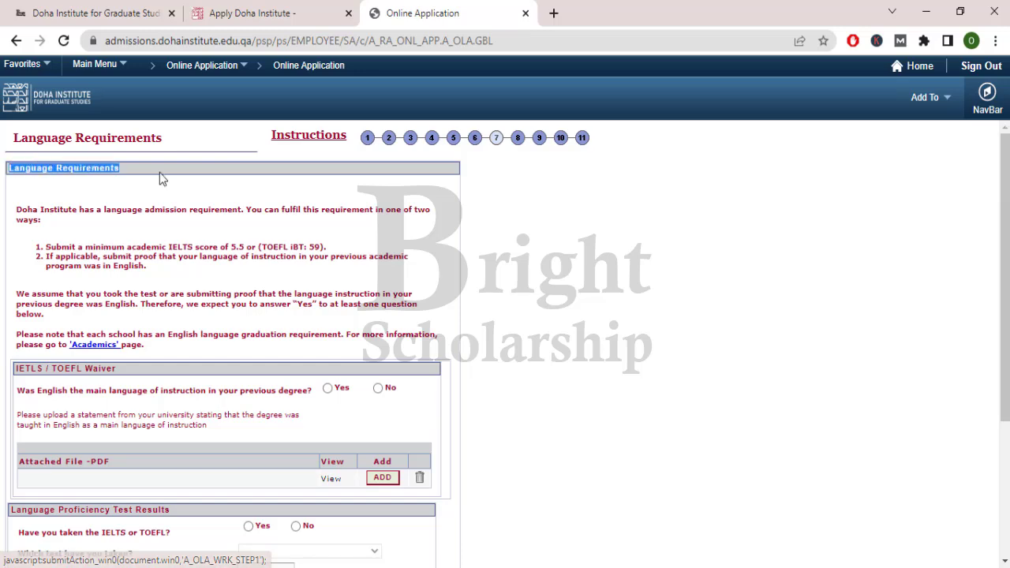
left_click(159, 172)
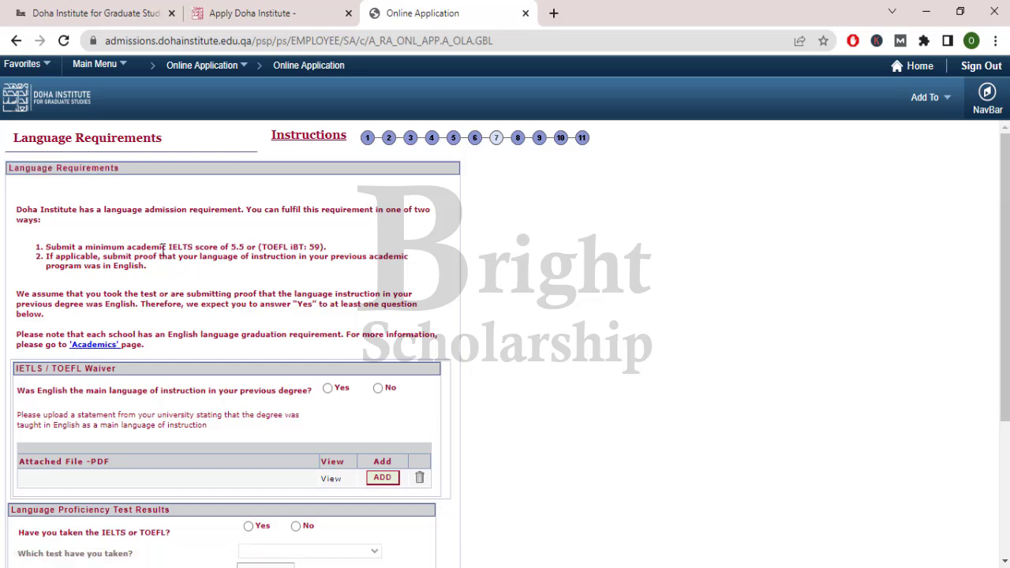
scroll(163, 249, "down", 1)
scroll(164, 317, "down", 1)
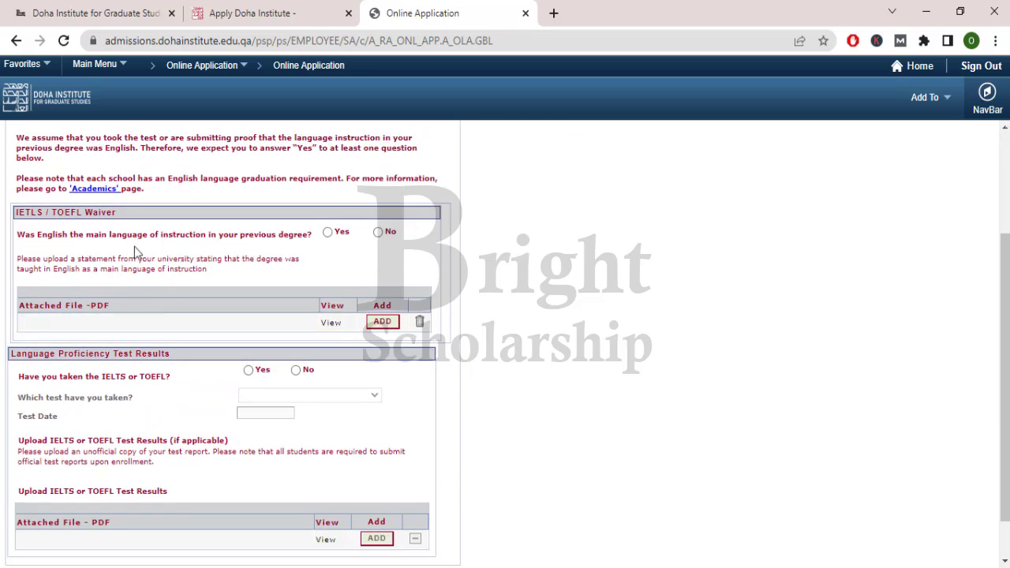
left_click_drag(109, 235, 305, 242)
left_click(307, 244)
left_click(328, 232)
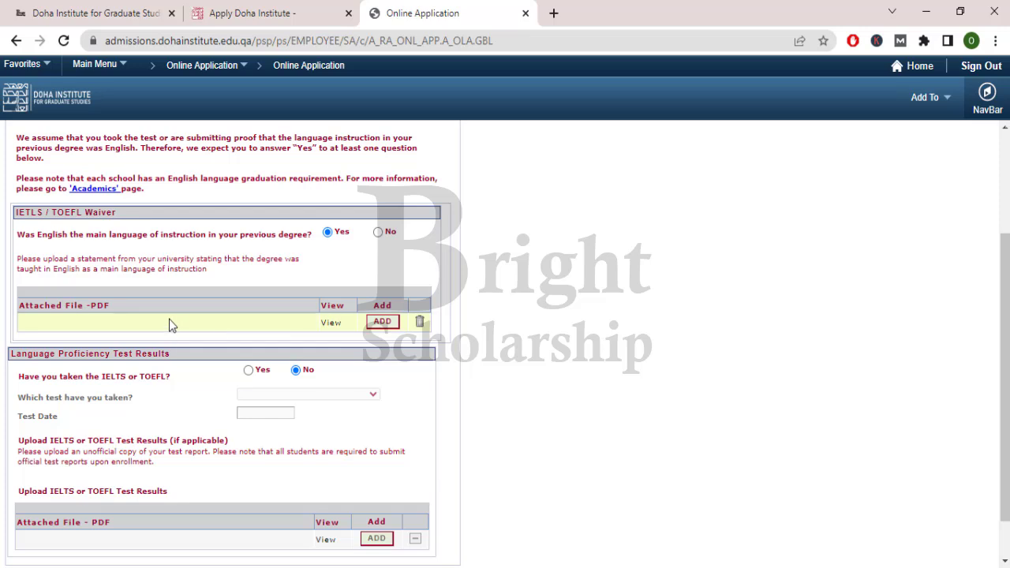
- Upload application-form.pdf from Documents as the English-instruction statement
left_click(380, 323)
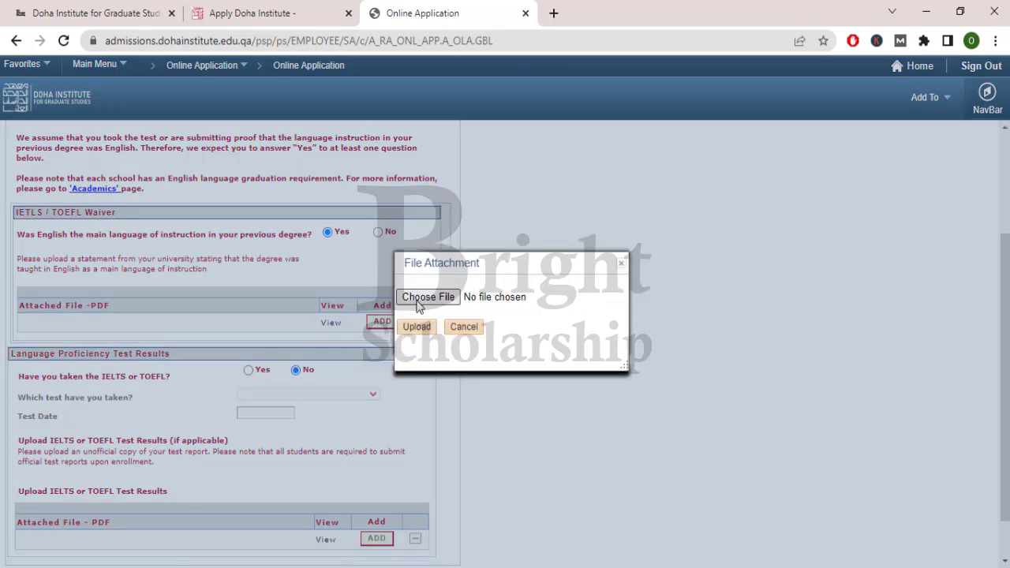
left_click(427, 296)
left_click(466, 195)
left_click_drag(361, 302, 318, 302)
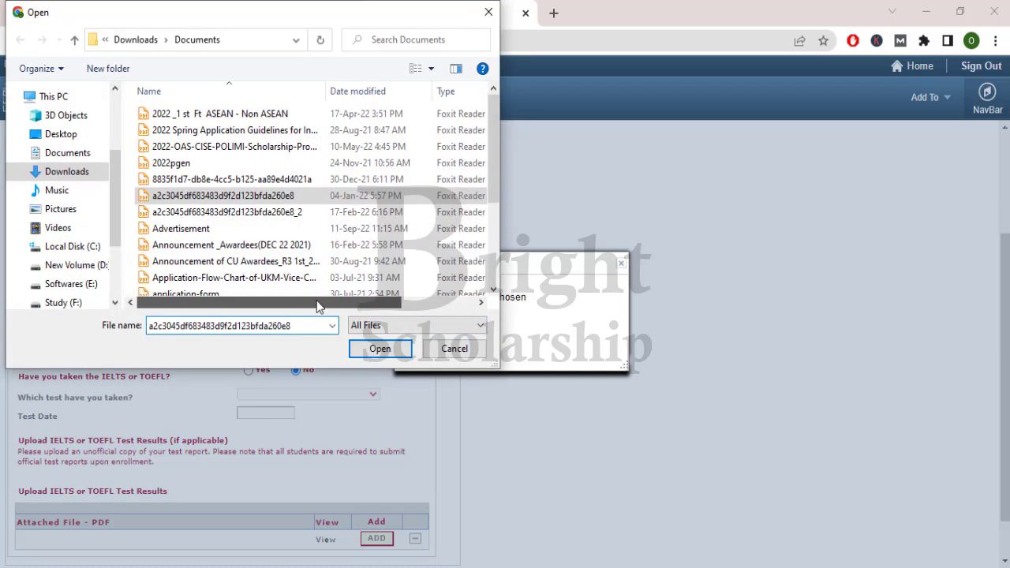
left_click(247, 292)
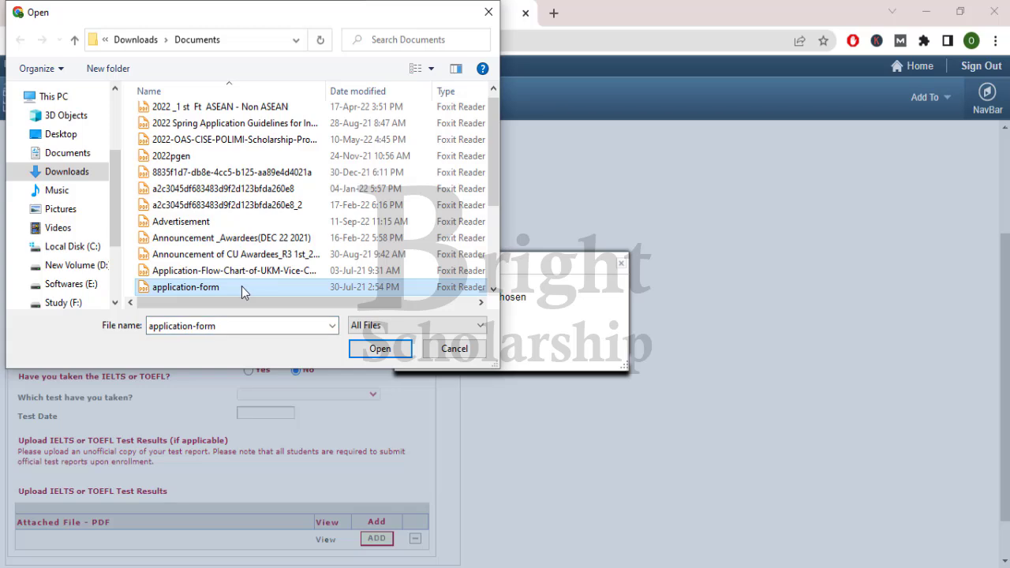
double_click(241, 286)
left_click(416, 329)
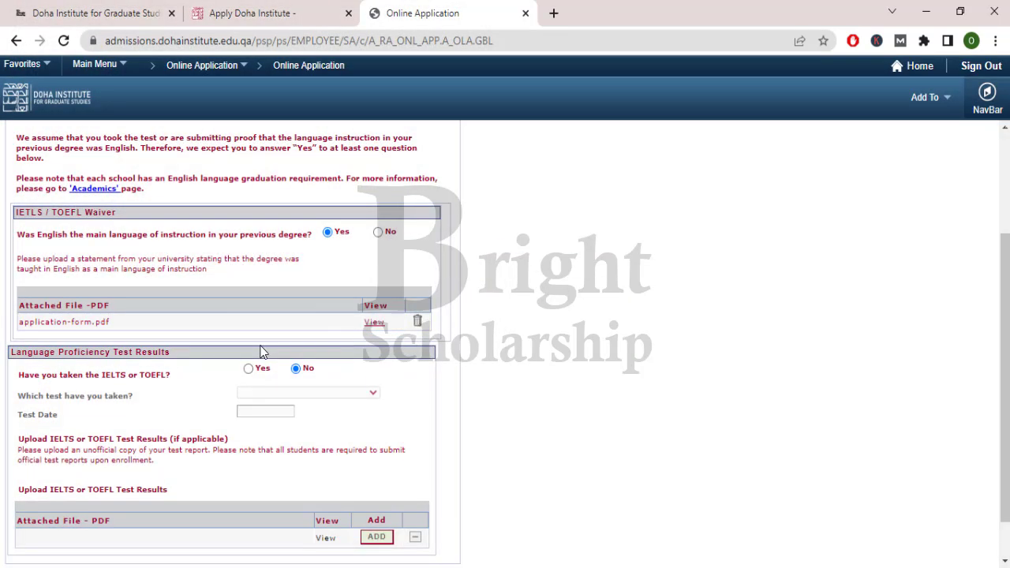
- Leave the IELTS/TOEFL question at No and continue to Personal Statement
scroll(251, 352, "down", 1)
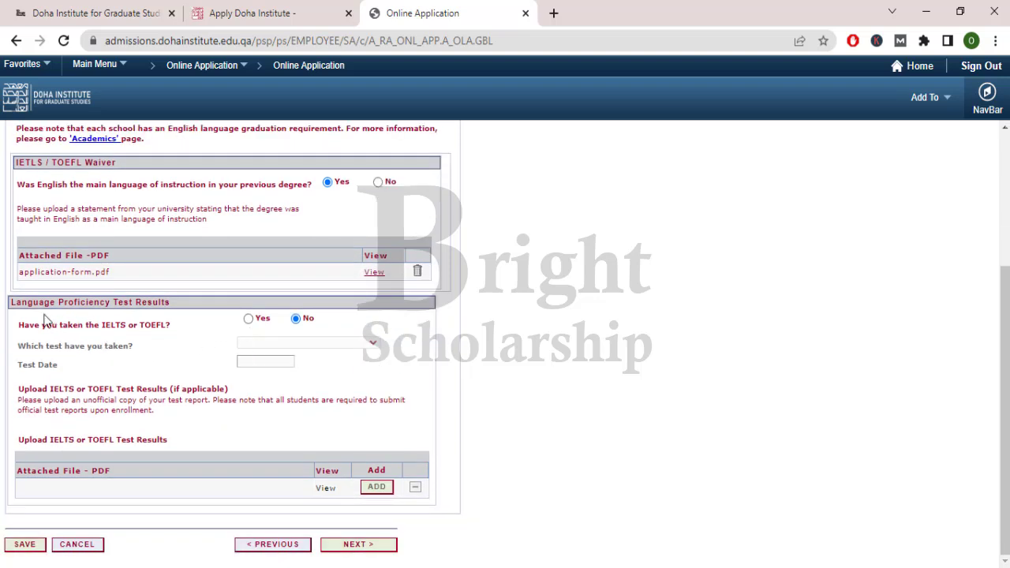
left_click_drag(10, 305, 216, 302)
left_click(216, 302)
left_click_drag(17, 324, 173, 325)
left_click(272, 326)
left_click(355, 549)
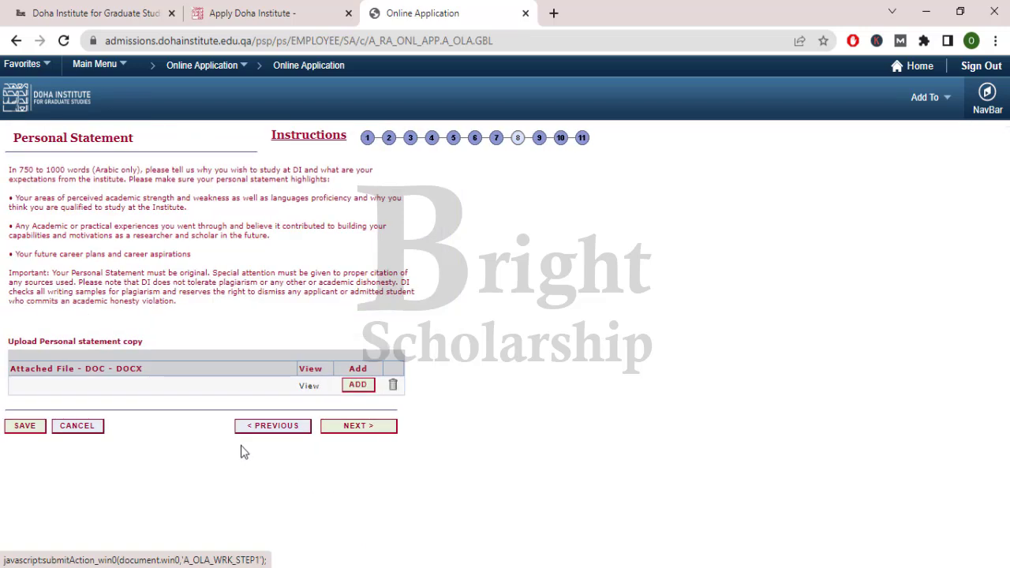
- Try uploading CSC List.pdf as the personal statement and dismiss the doc/docx-only warning
left_click_drag(15, 142, 148, 143)
left_click(110, 166)
left_click_drag(12, 169, 223, 179)
left_click(220, 325)
left_click(355, 385)
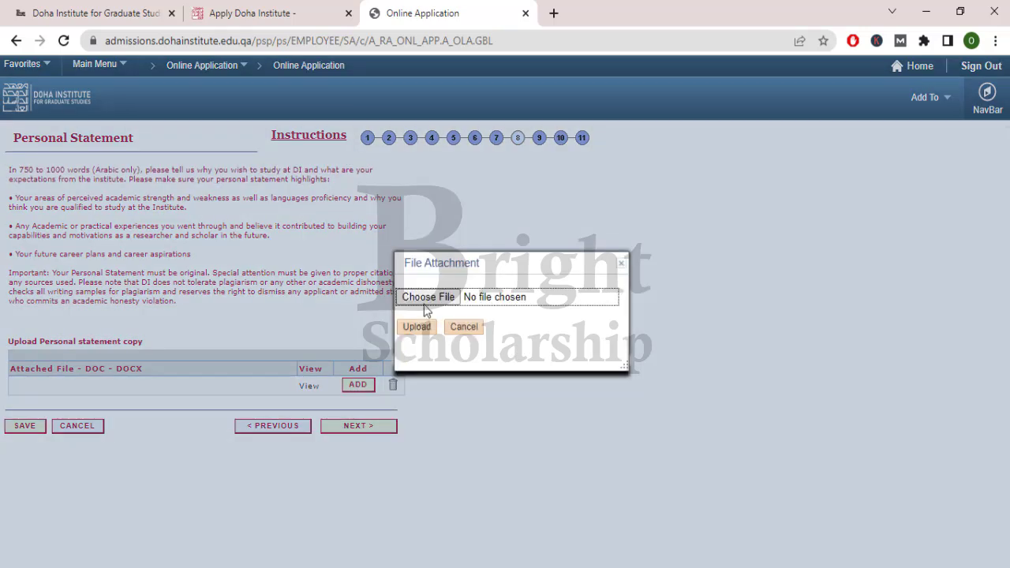
left_click(424, 301)
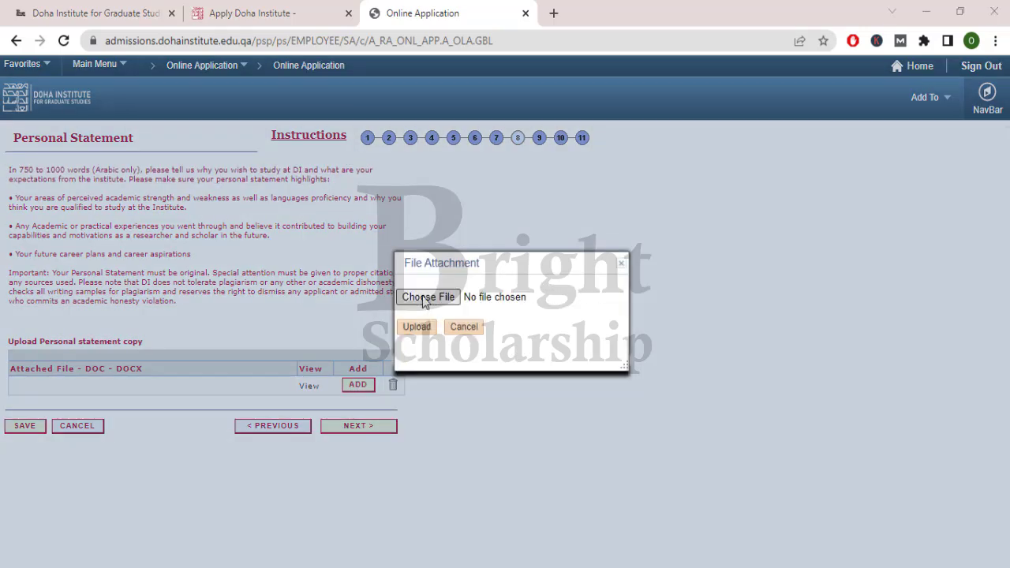
left_click(494, 292)
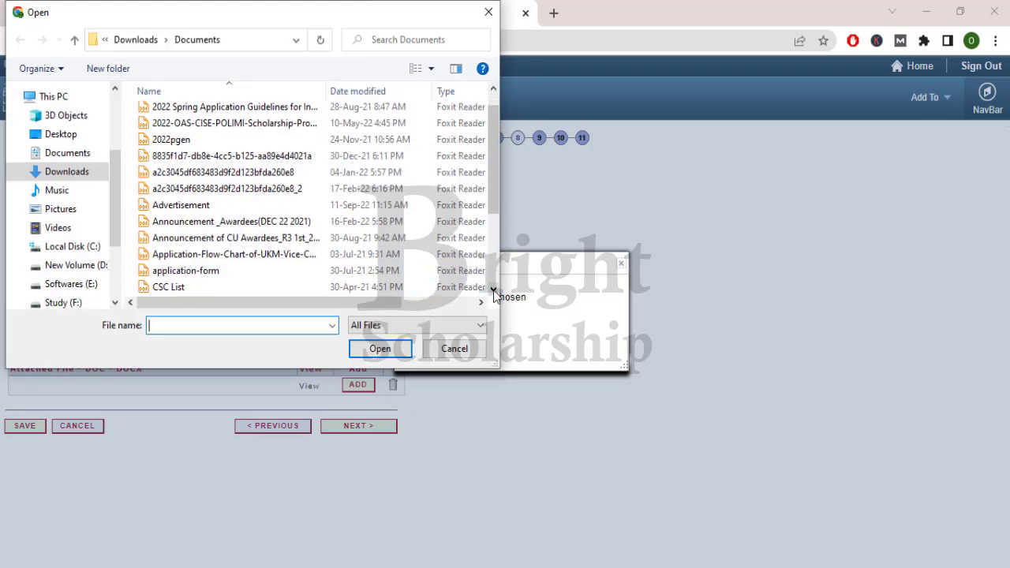
left_click(495, 292)
left_click_drag(276, 303, 335, 311)
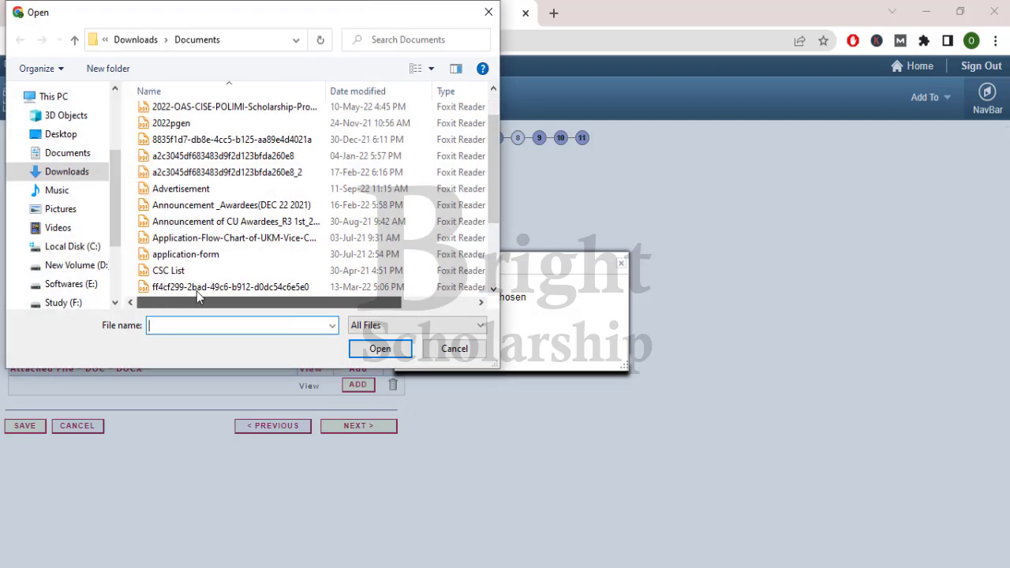
left_click(166, 271)
left_click(379, 348)
left_click(417, 327)
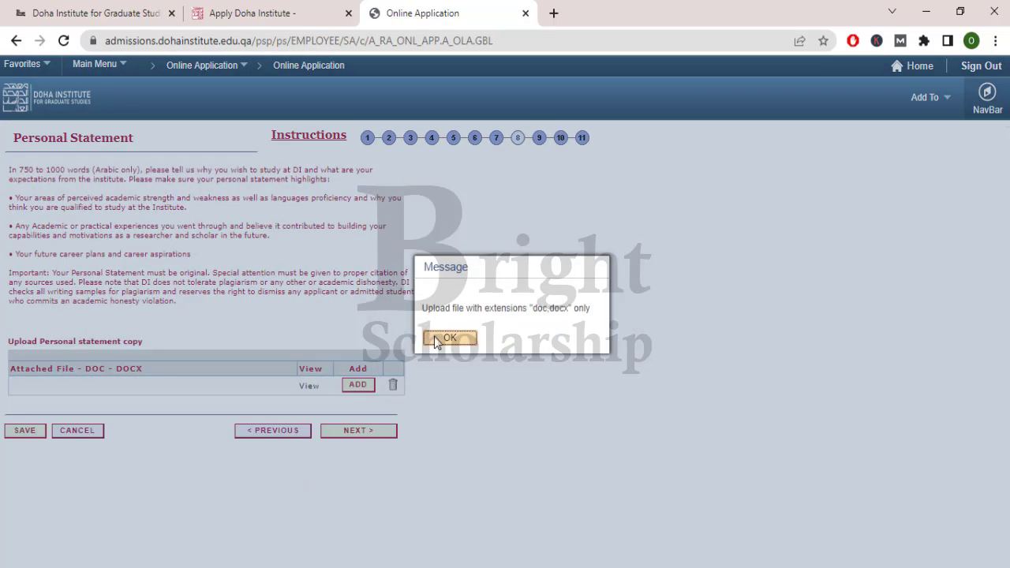
left_click(445, 338)
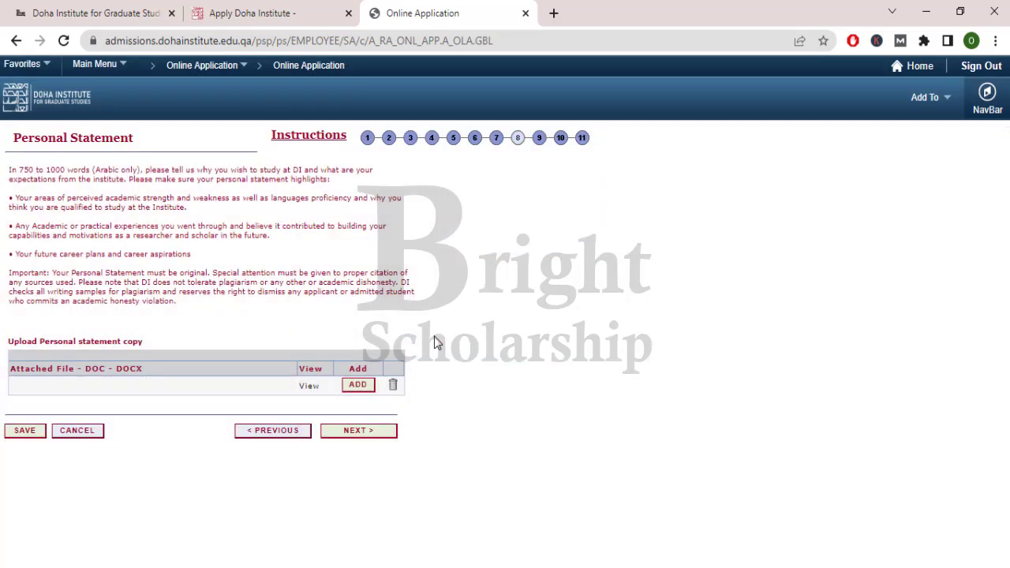
- Upload VinUniversity.docx from the Desktop as the personal statement
left_click(359, 387)
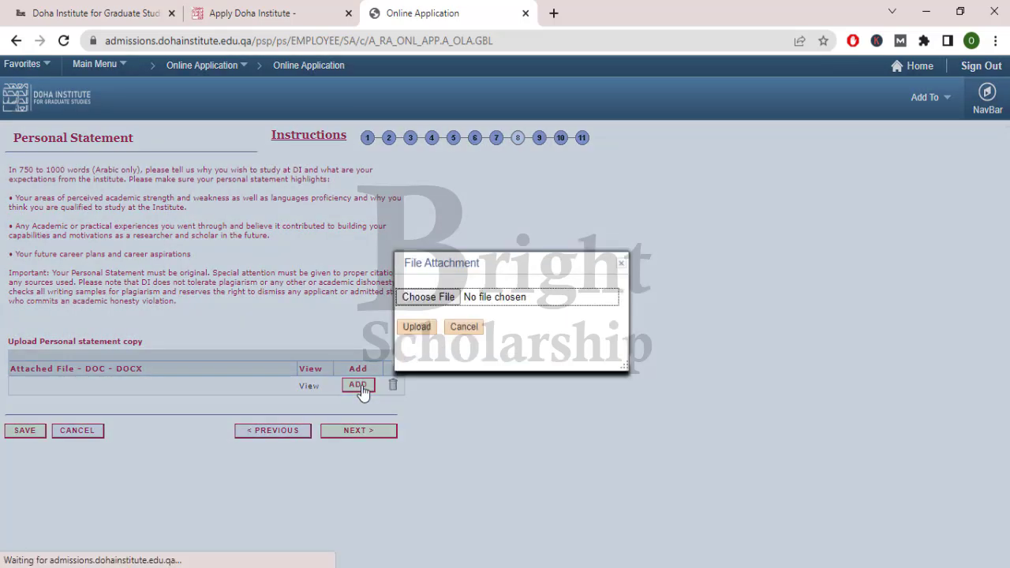
left_click(412, 303)
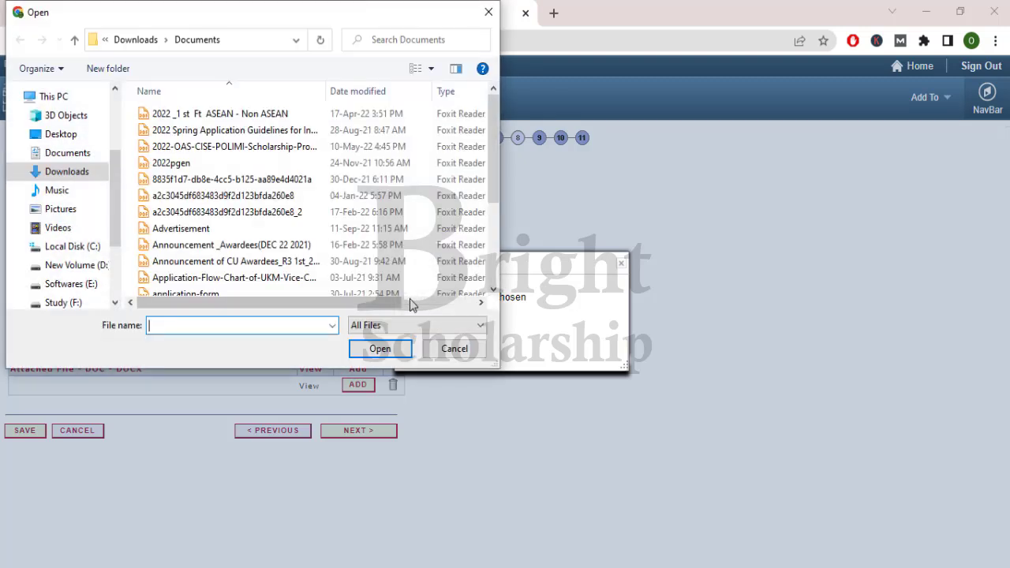
scroll(289, 219, "down", 3)
scroll(292, 220, "up", 3)
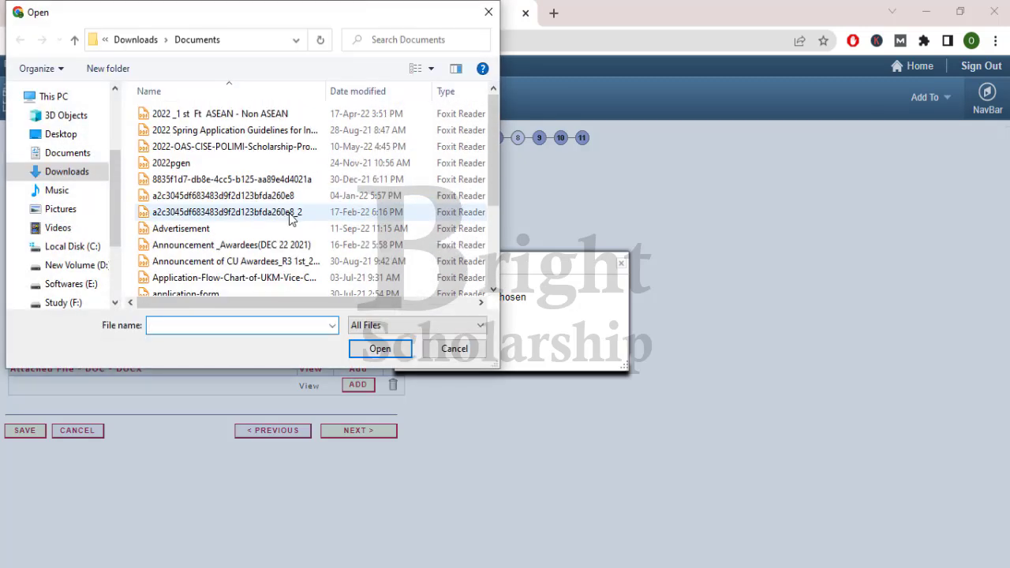
scroll(59, 196, "up", 1)
left_click(62, 197)
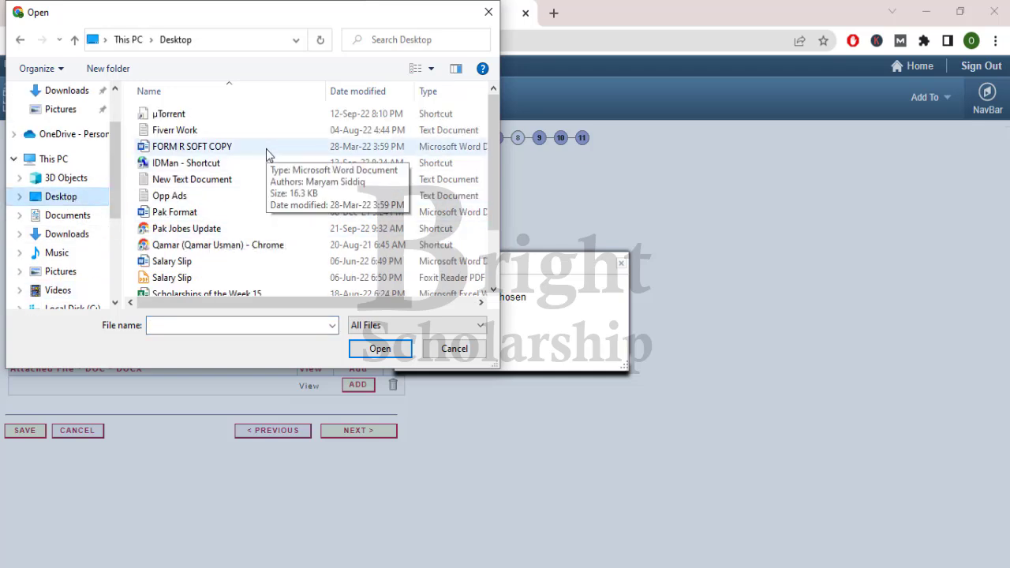
scroll(260, 225, "down", 2)
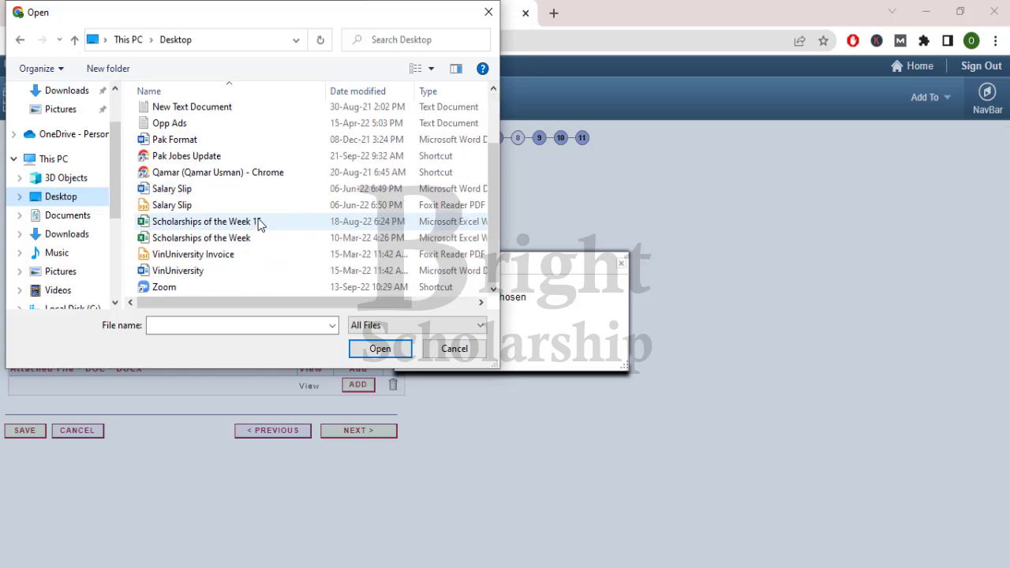
double_click(251, 273)
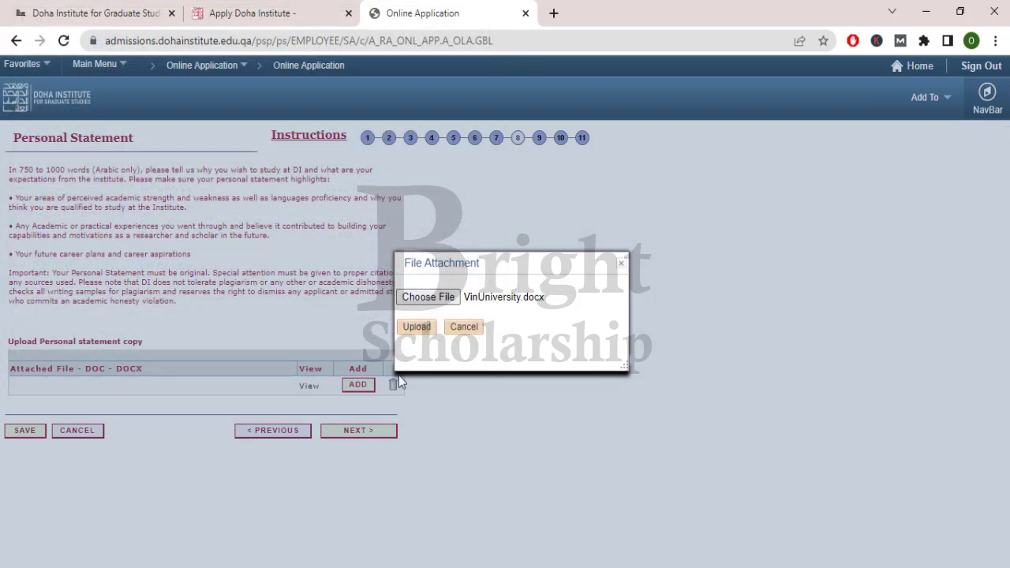
left_click(418, 327)
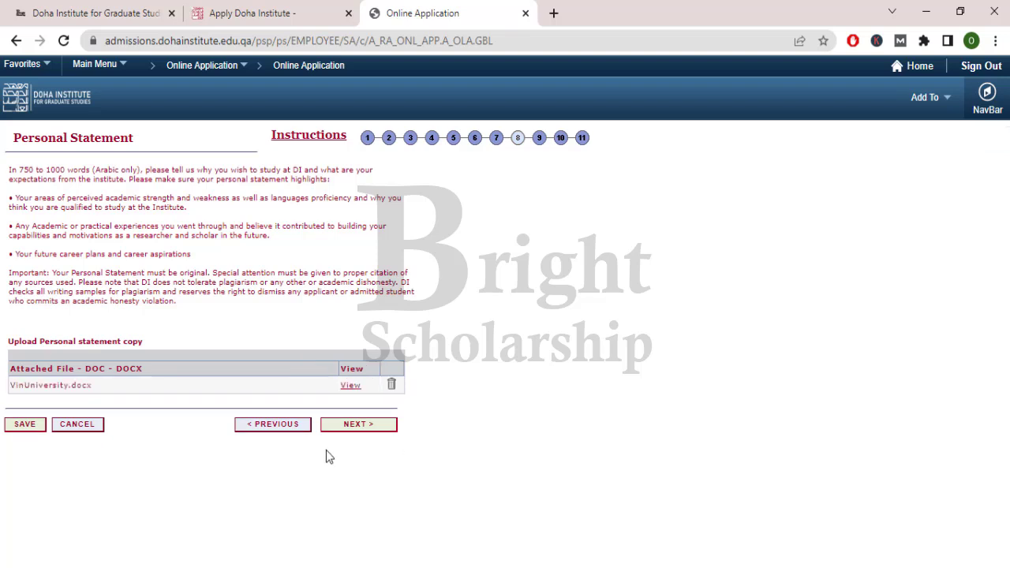
- Go to the Writing Sample step and review its requirements: essay question, 1000-word limit, Arabic, originality
left_click(350, 426)
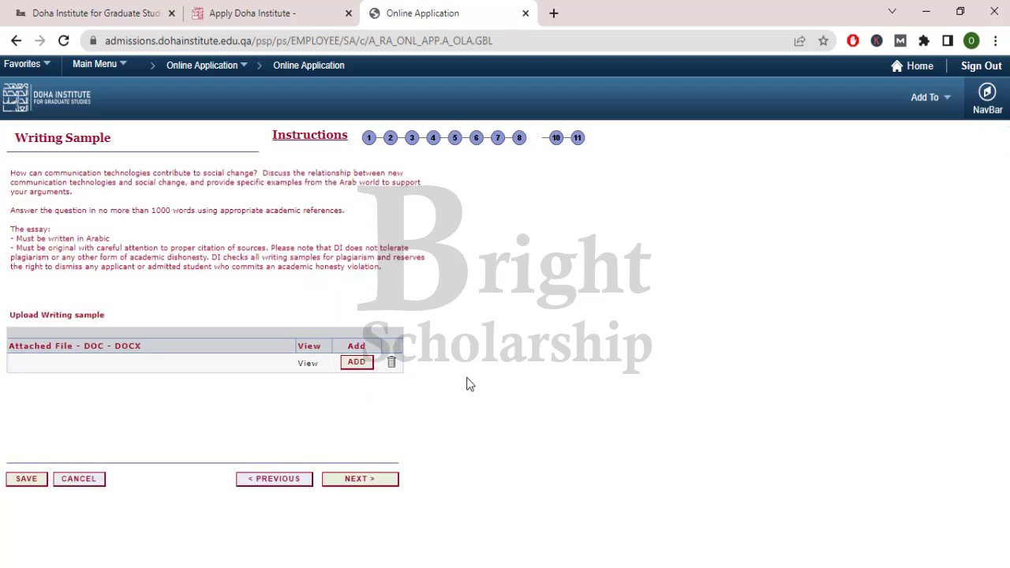
left_click_drag(15, 138, 115, 145)
left_click(114, 145)
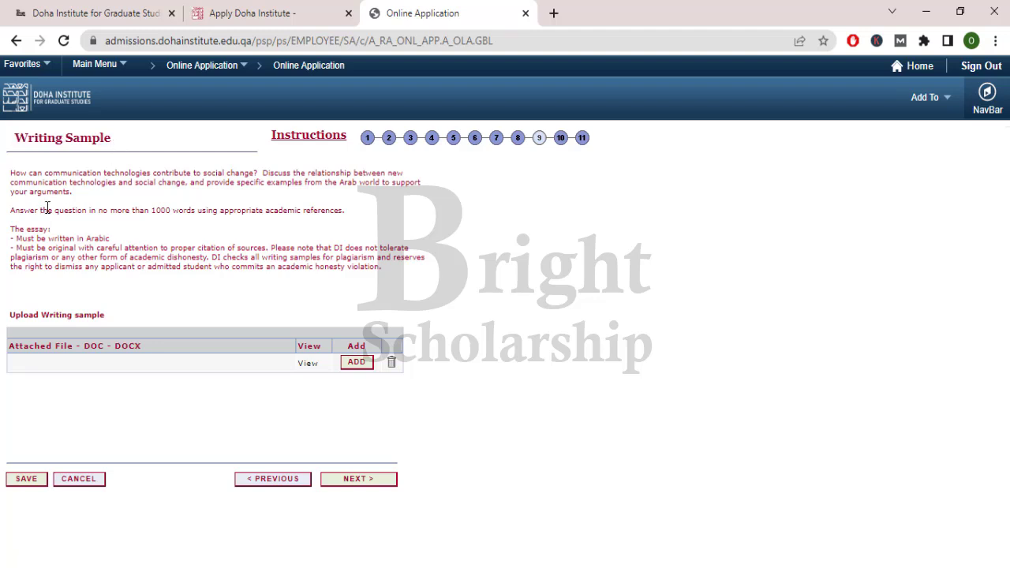
left_click_drag(7, 175, 263, 173)
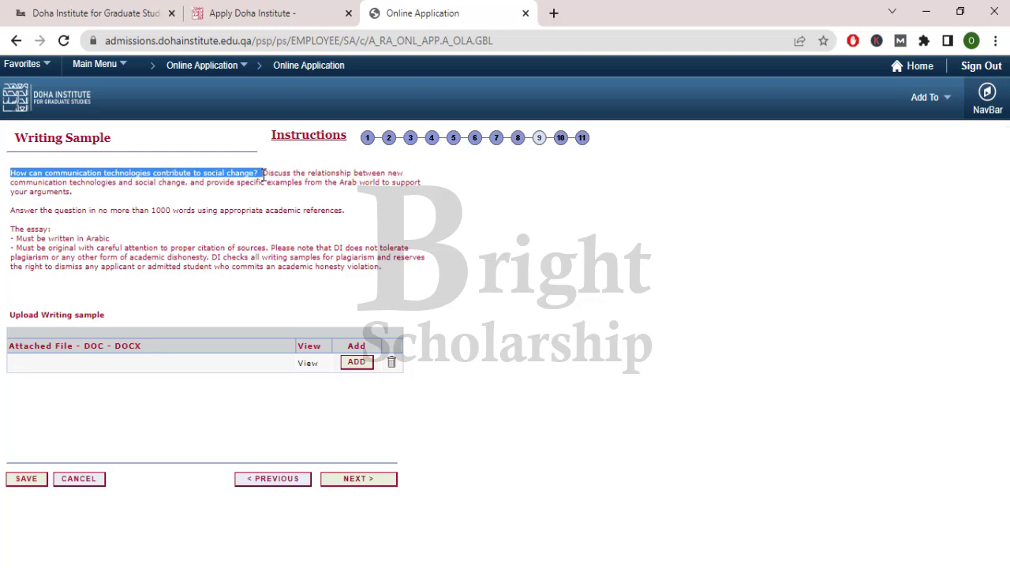
left_click(263, 173)
left_click_drag(14, 207, 348, 217)
left_click(348, 216)
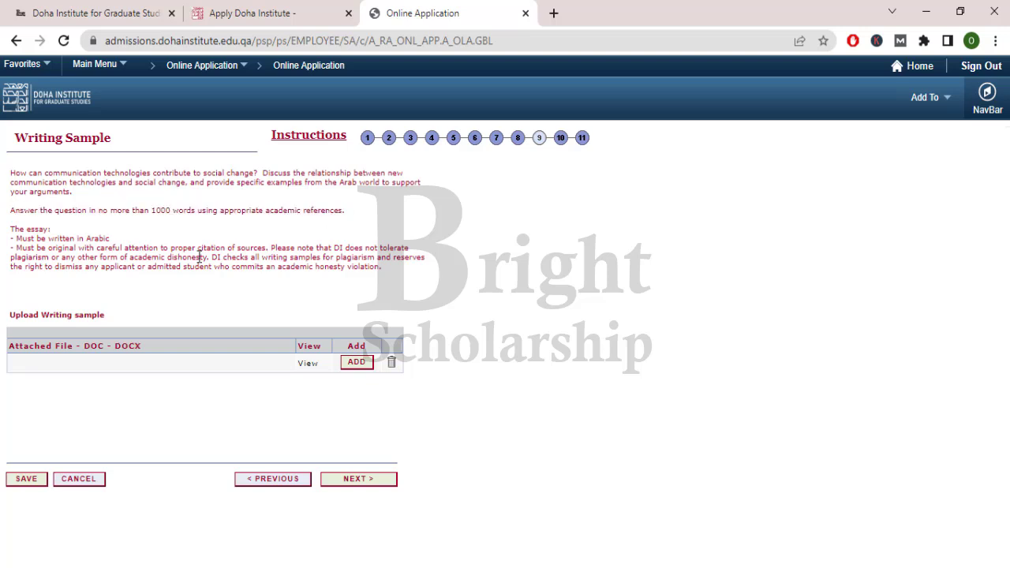
left_click_drag(12, 237, 121, 238)
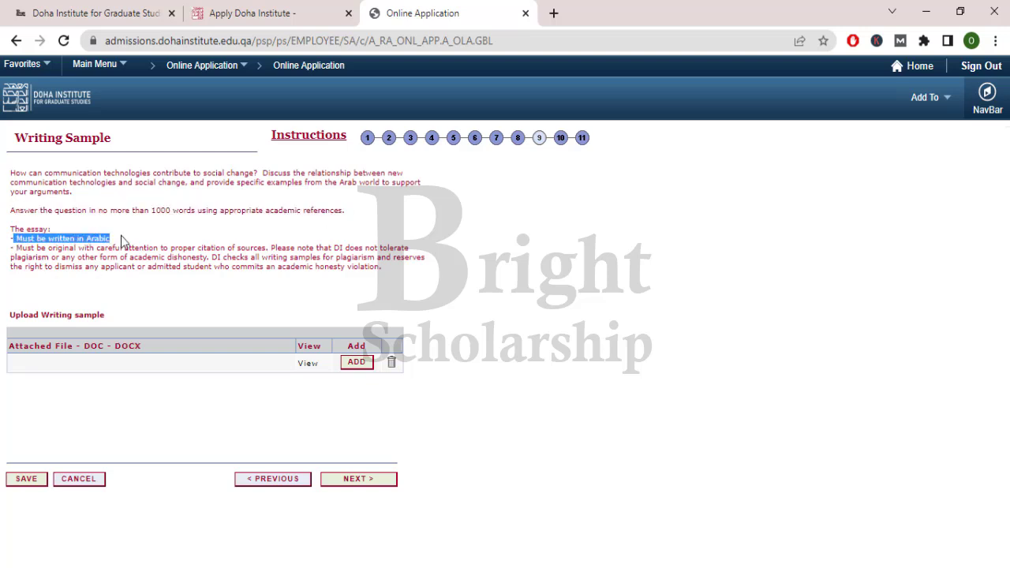
left_click(120, 238)
left_click_drag(15, 248, 413, 267)
left_click(414, 267)
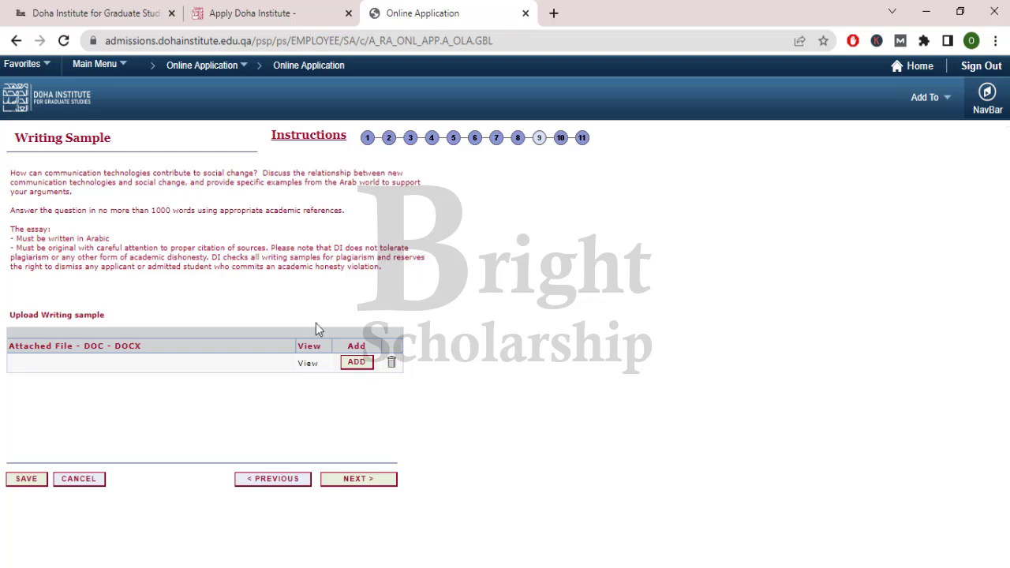
- Upload FORM R SOFT COPY.docx from the Desktop as the writing sample and continue
left_click(359, 479)
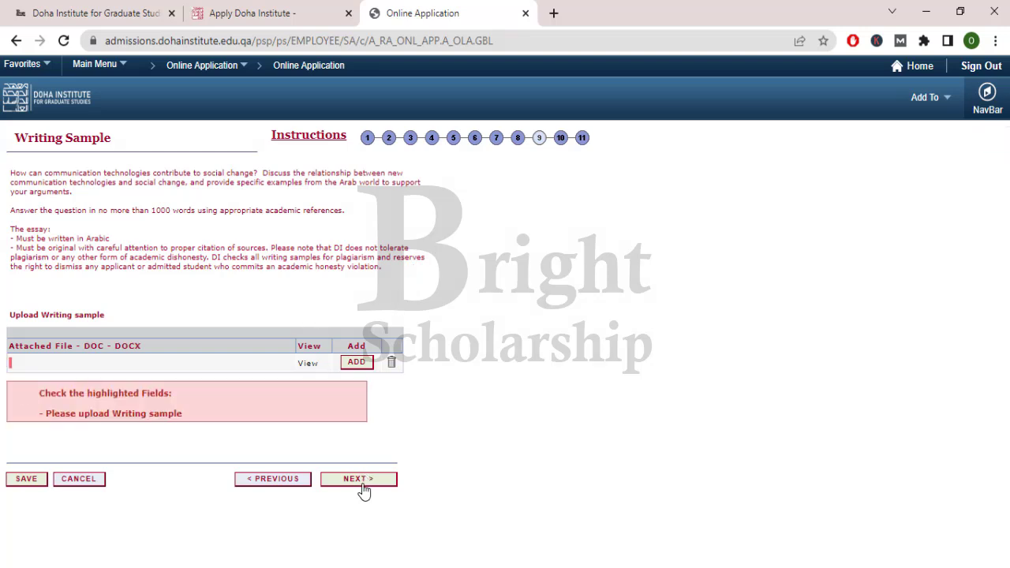
left_click(369, 364)
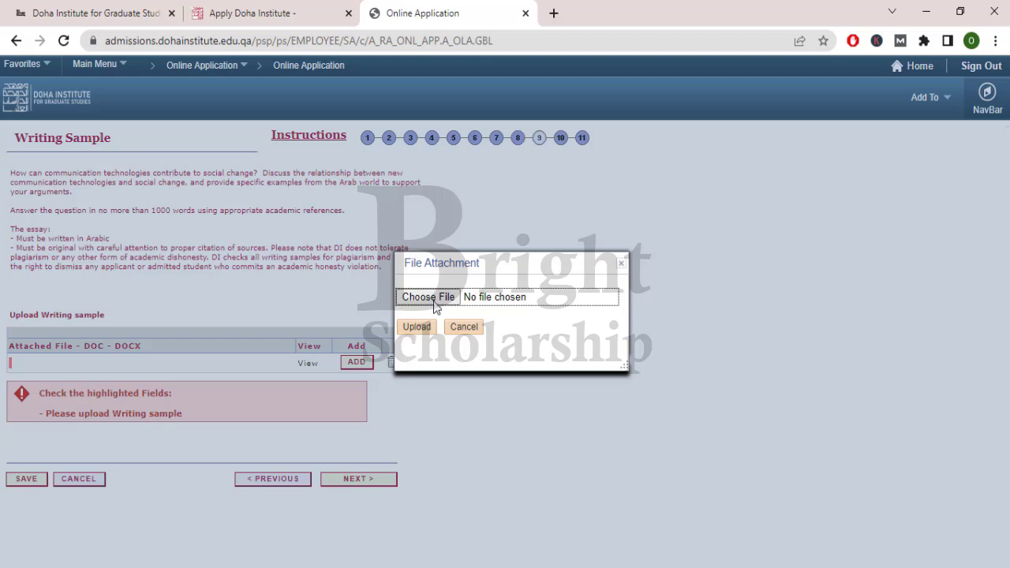
left_click(430, 300)
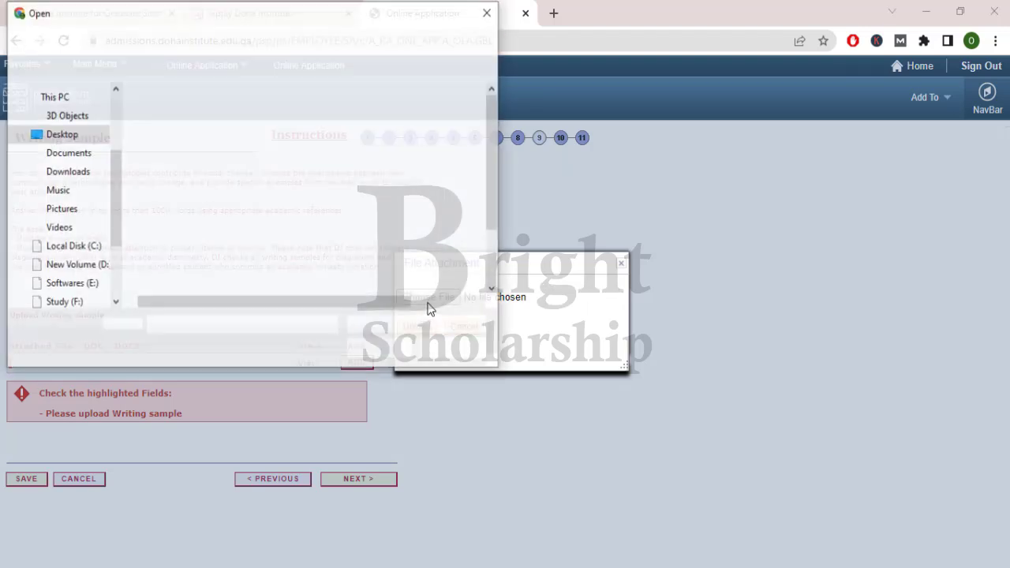
double_click(257, 149)
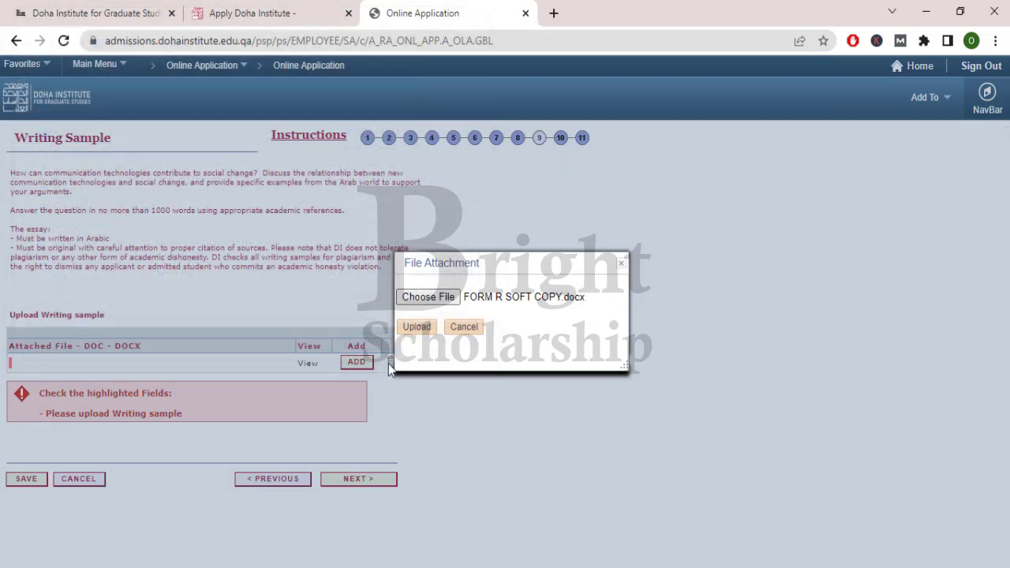
left_click(416, 328)
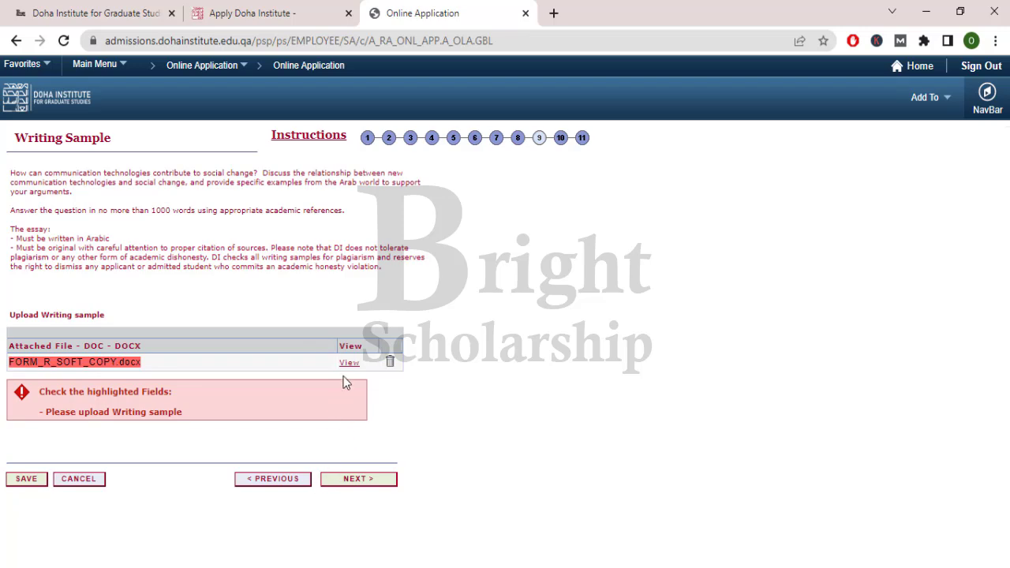
left_click(359, 482)
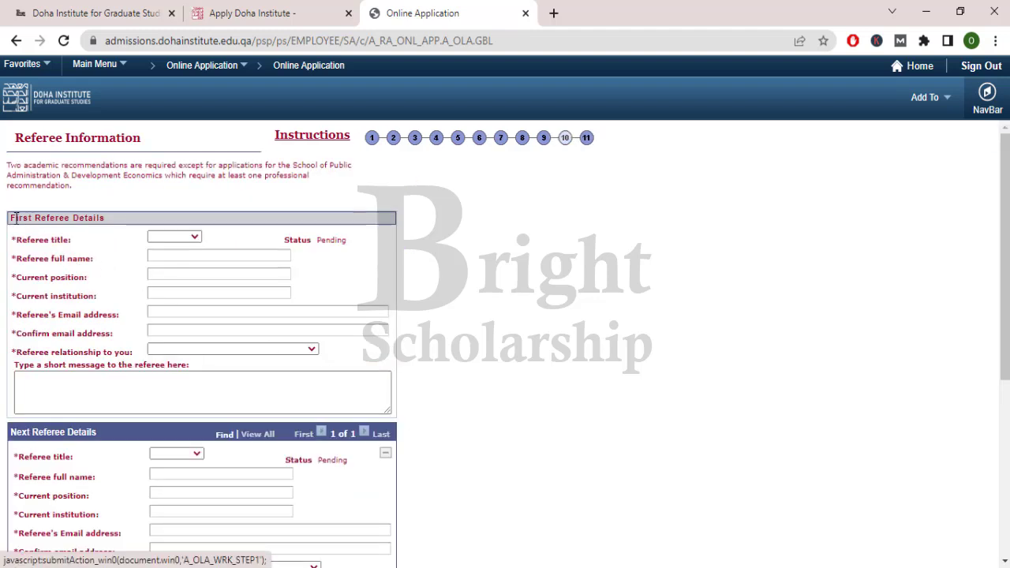
- Set the first referee's title to Prof
left_click_drag(10, 221, 105, 219)
left_click_drag(12, 138, 153, 148)
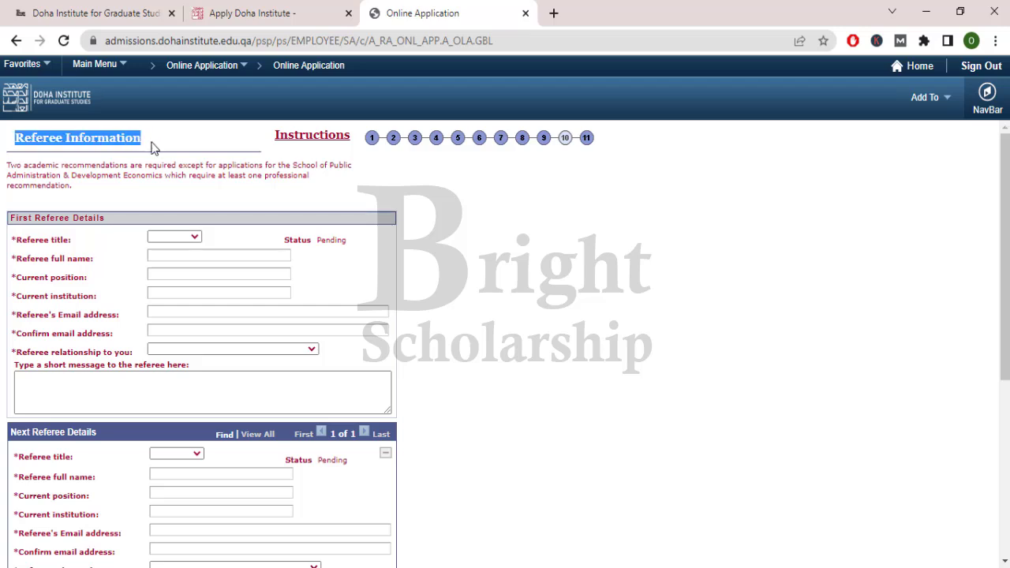
left_click(164, 153)
scroll(174, 162, "down", 2)
scroll(206, 197, "up", 2)
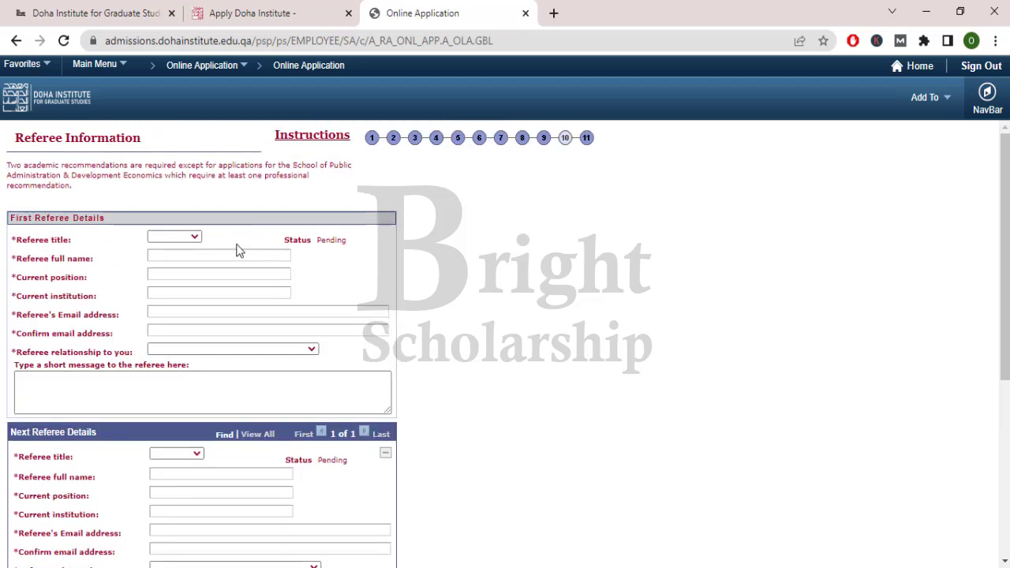
left_click(192, 239)
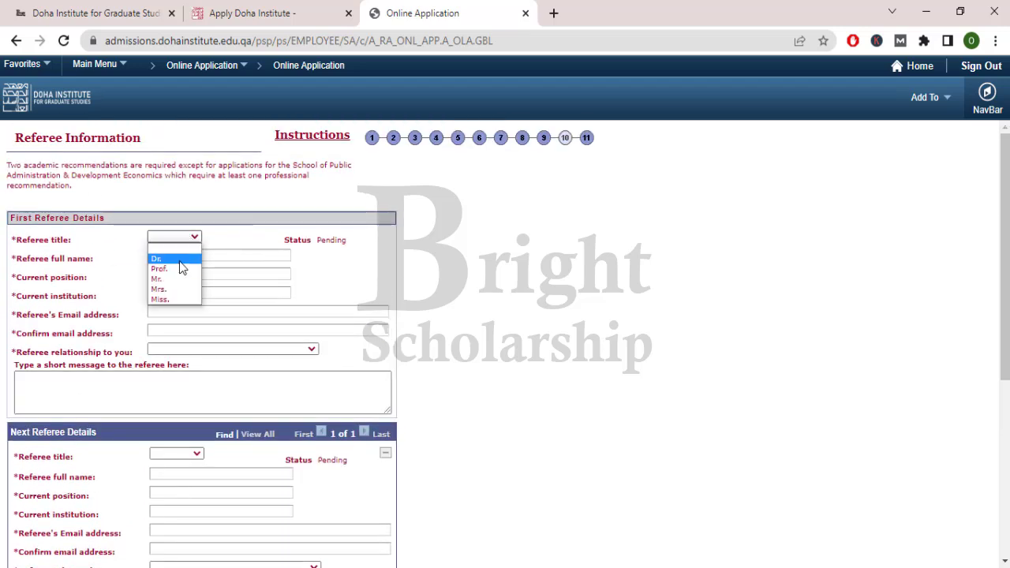
left_click(181, 269)
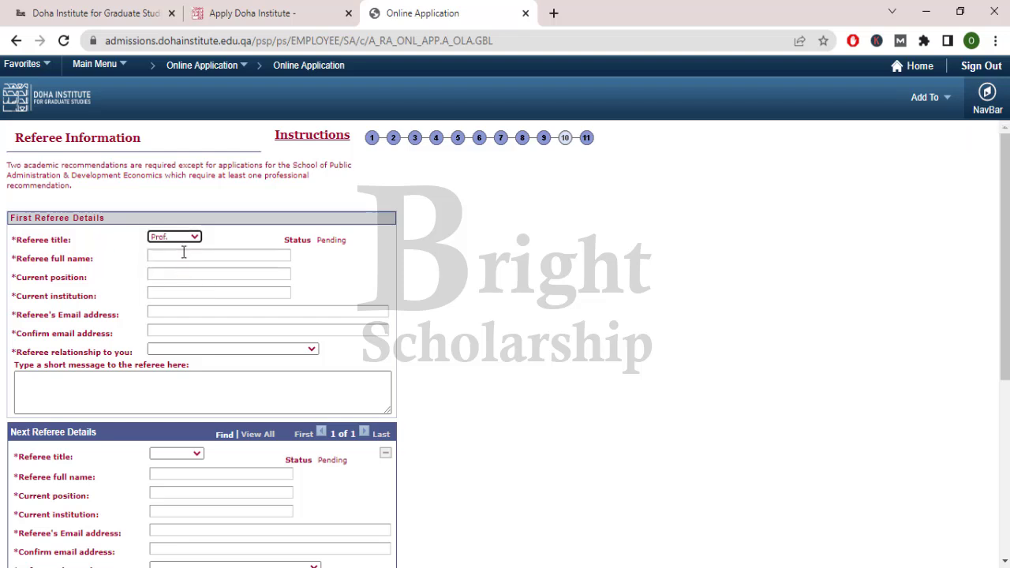
- Enter the first referee's full name, position Professor, institution IIUI, and e-mail address twice
left_click(184, 258)
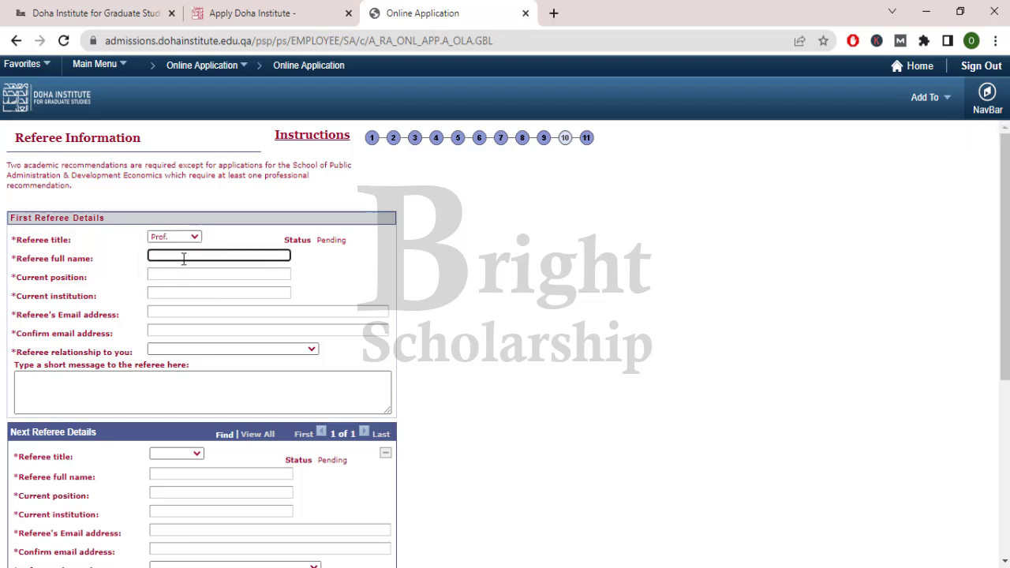
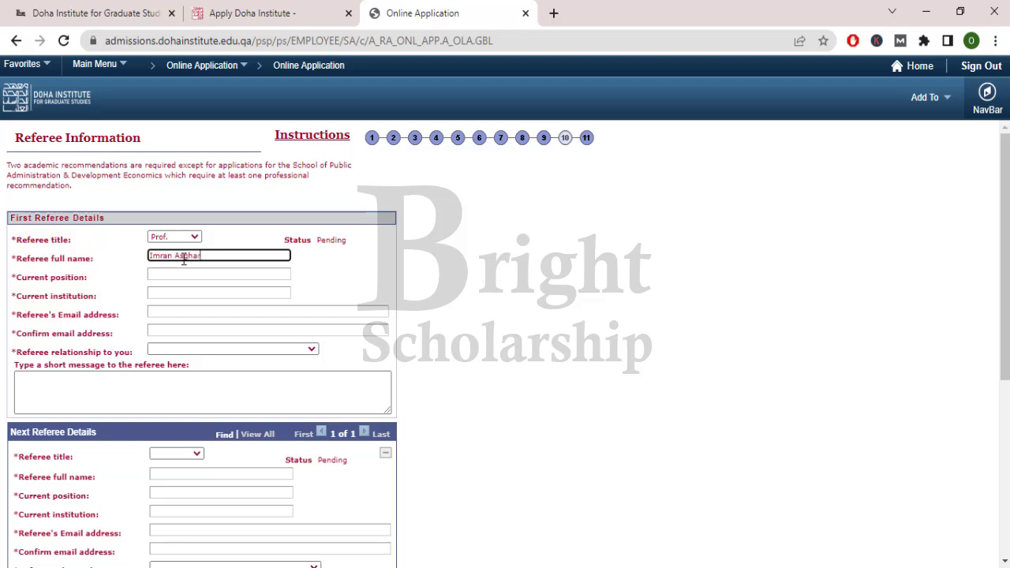
key("Tab")
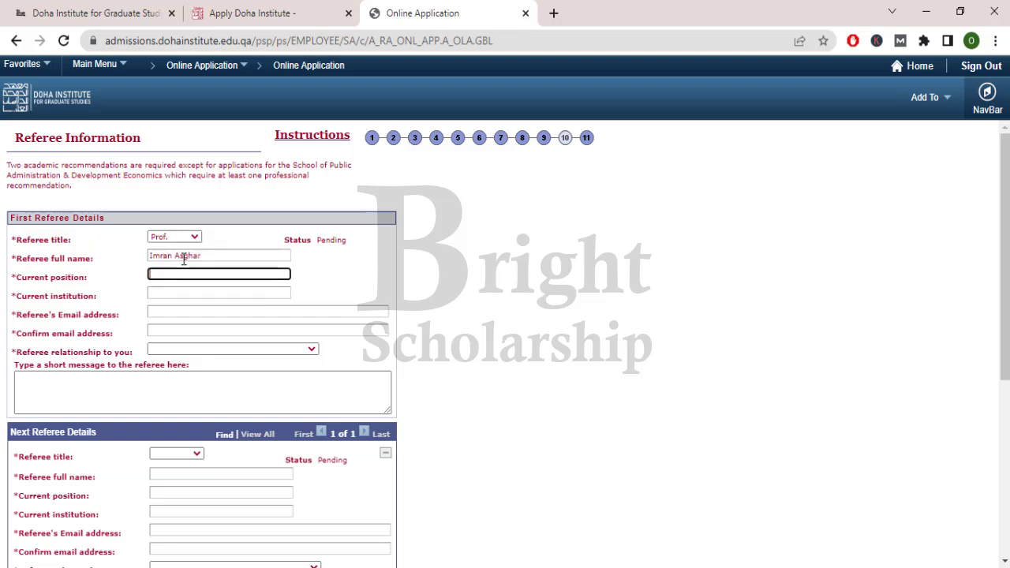
type("Professor")
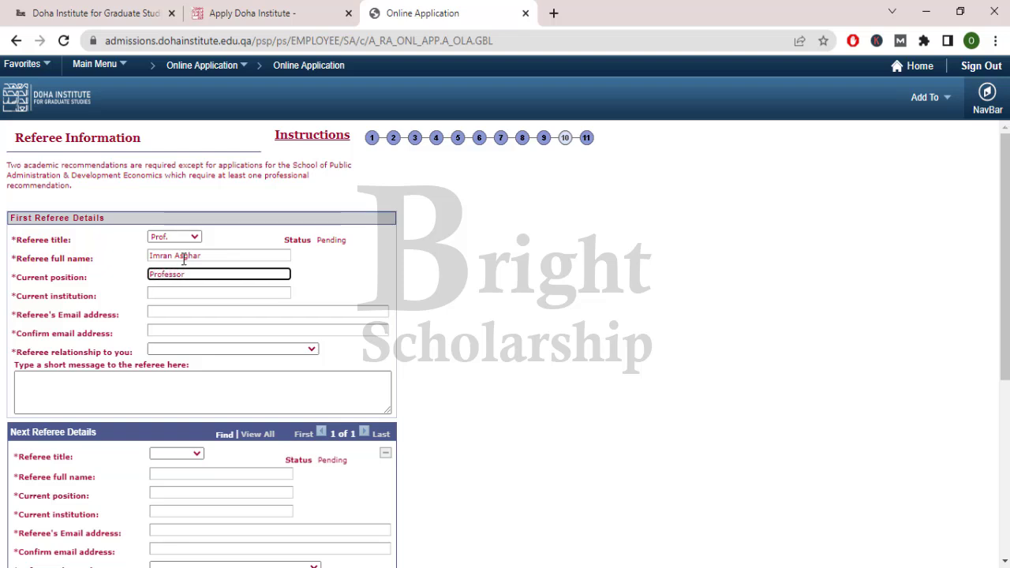
key("Tab")
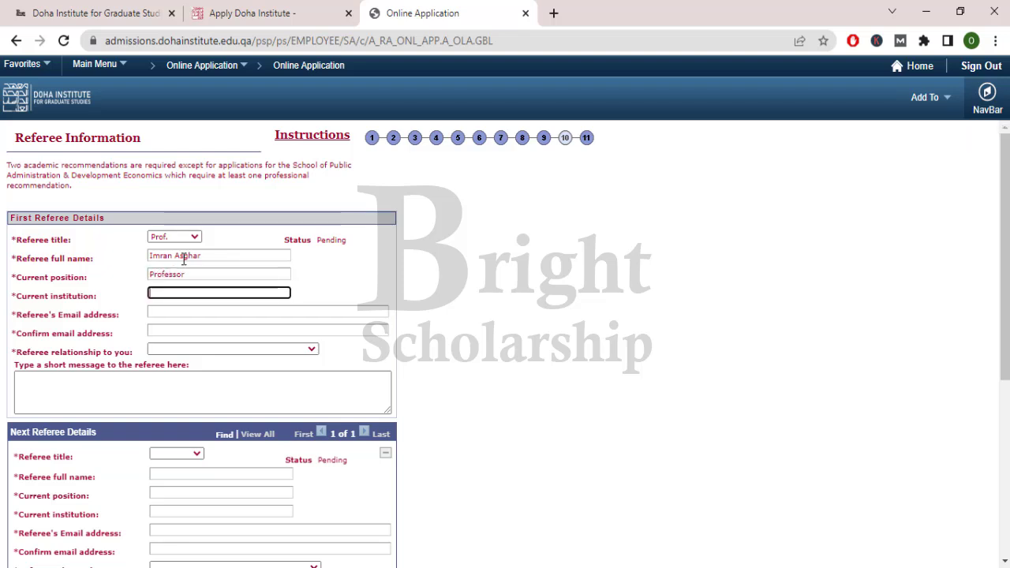
type("IIUI")
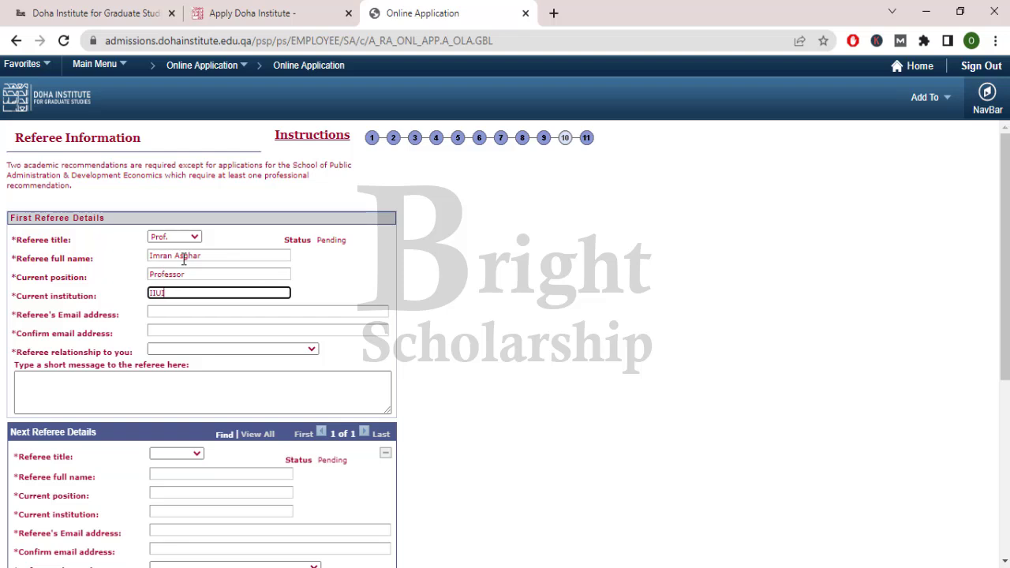
key("Tab")
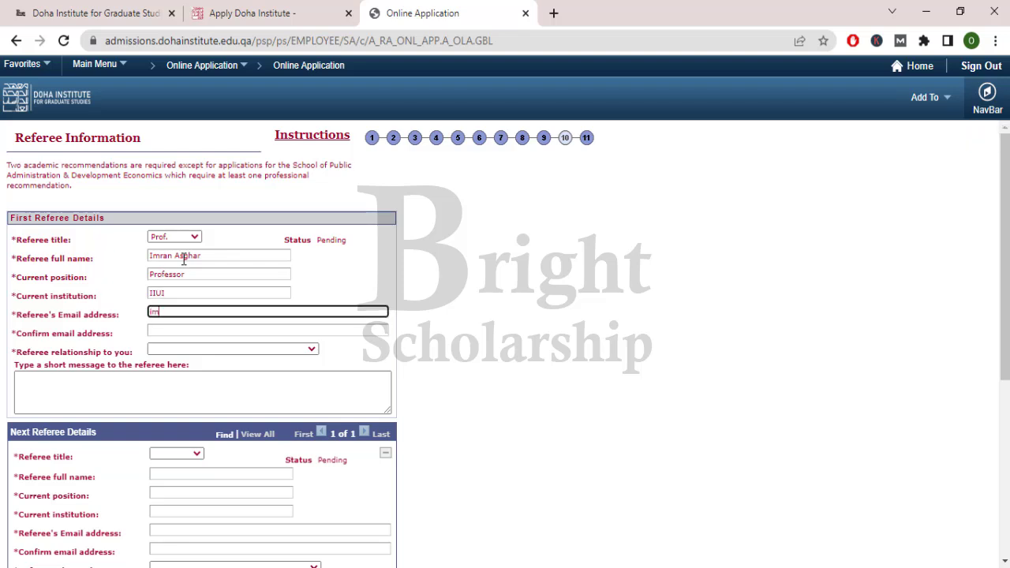
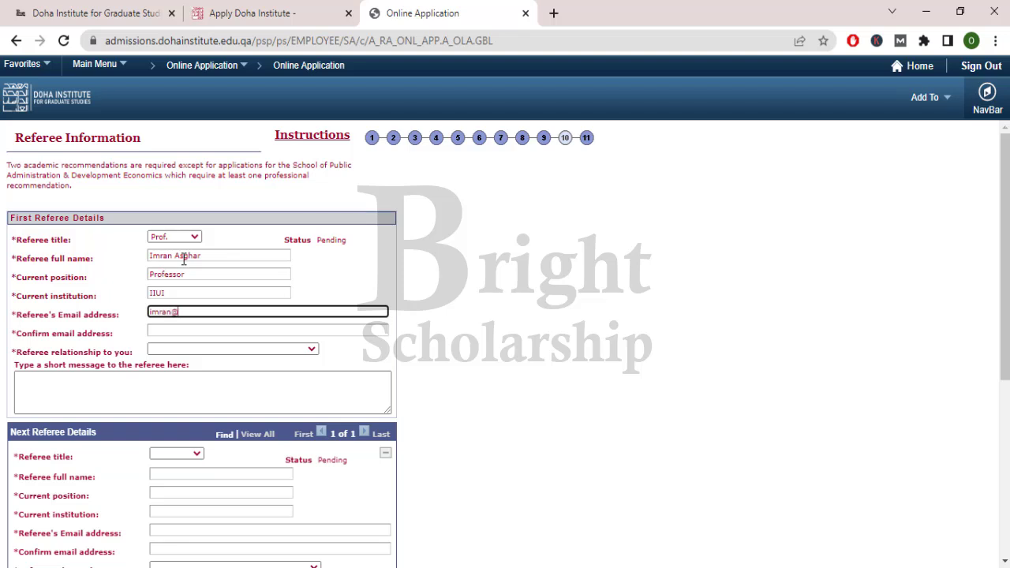
key("Tab")
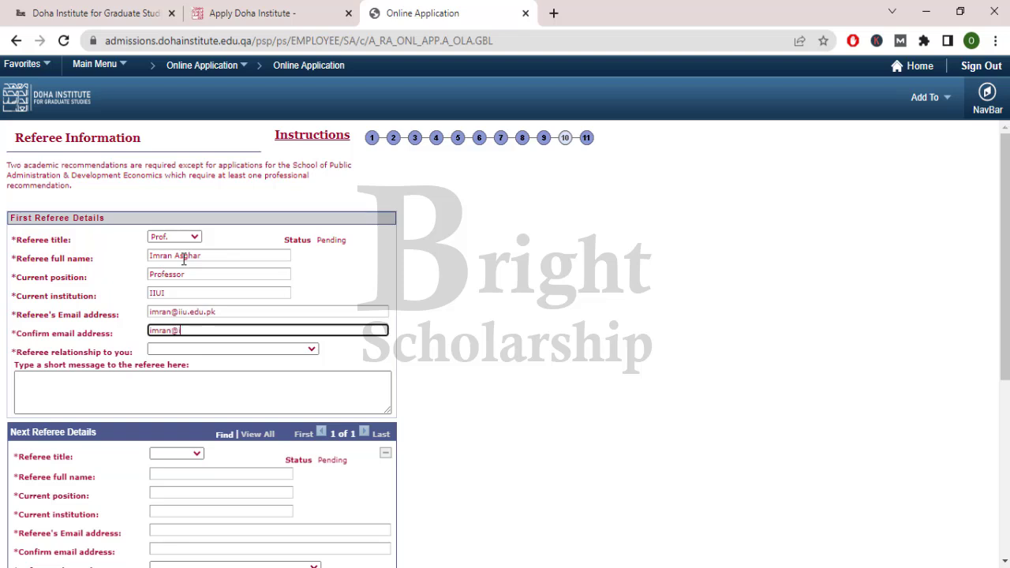
- Set the first referee's relationship to Teacher / Professor
left_click(219, 352)
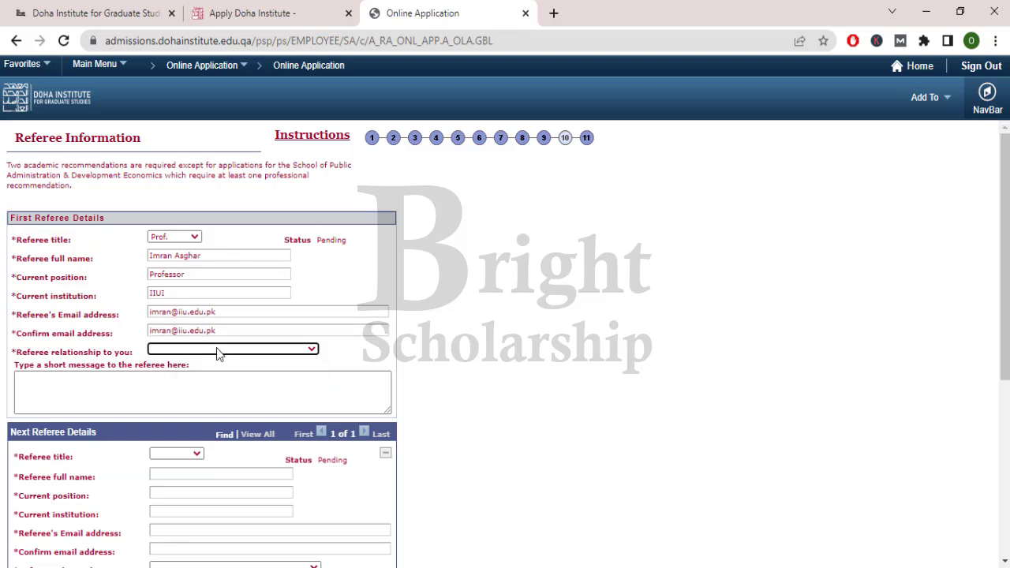
left_click(218, 352)
left_click(214, 371)
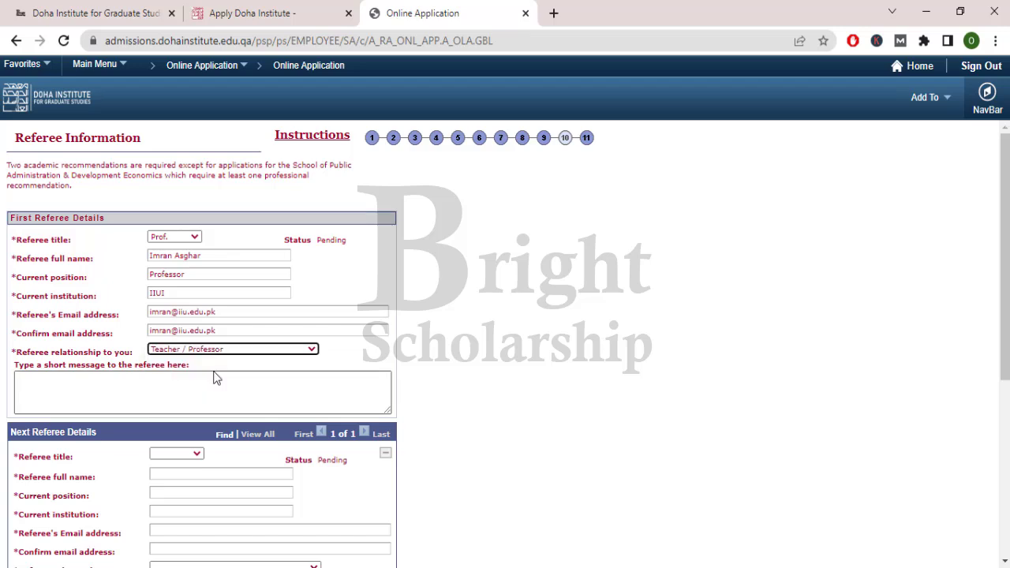
scroll(214, 372, "down", 1)
left_click(114, 316)
left_click_drag(68, 288, 188, 289)
- Enter the second referee as Dr., with full name, position Professor, institution Quad e Azam University
left_click(169, 311)
scroll(169, 316, "down", 1)
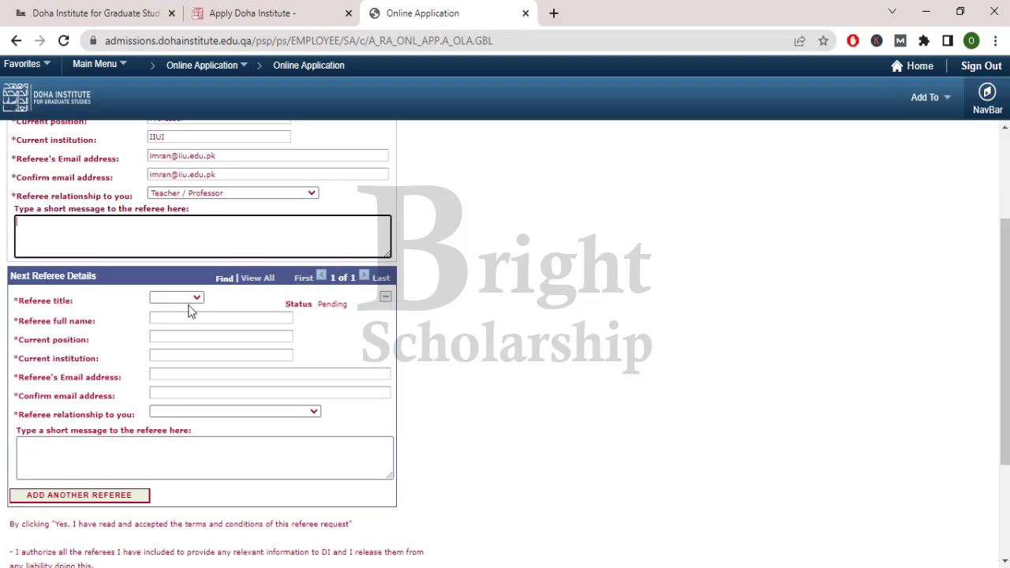
left_click(190, 300)
left_click(182, 322)
left_click(230, 320)
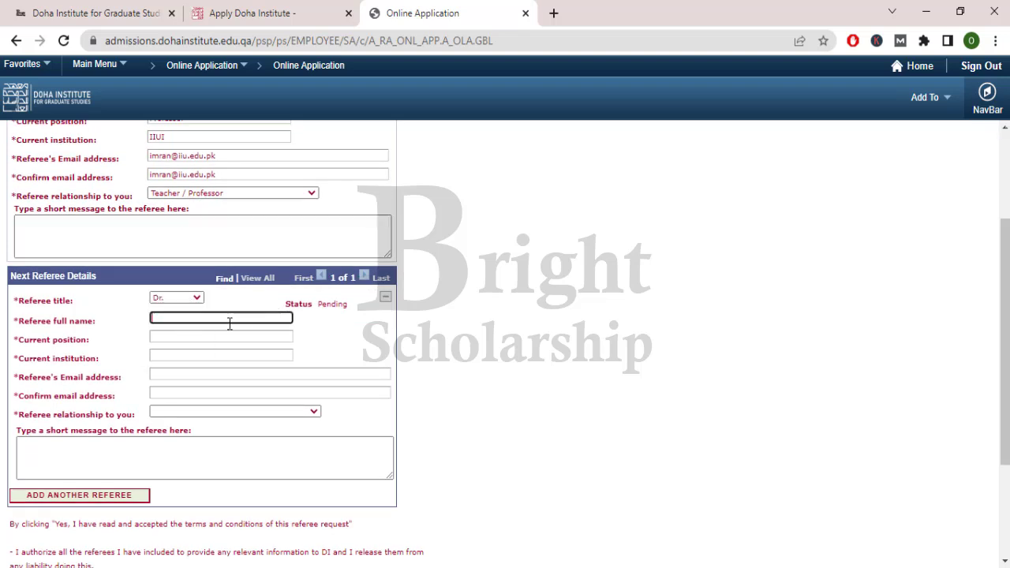
key("Tab")
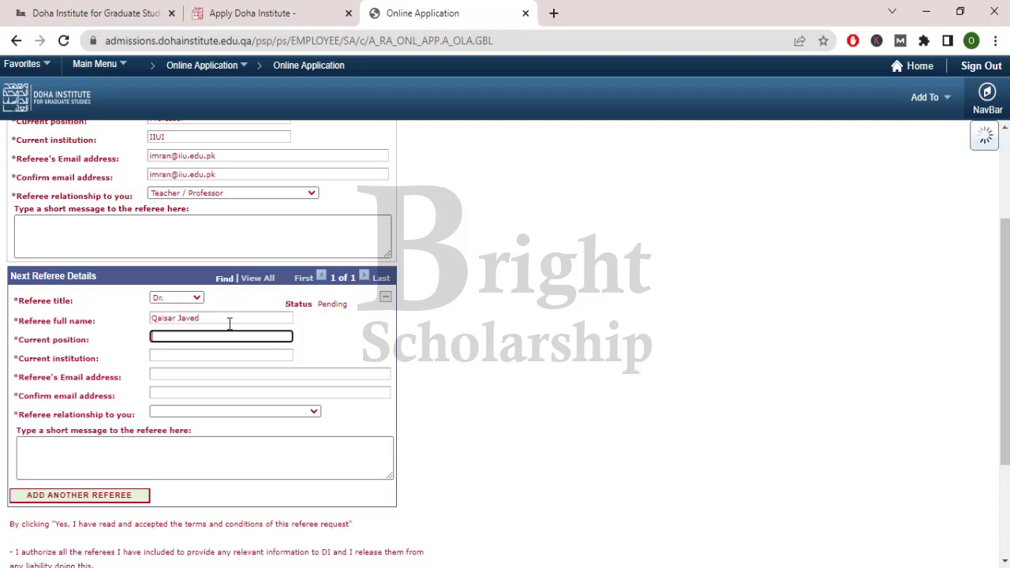
type("Pr")
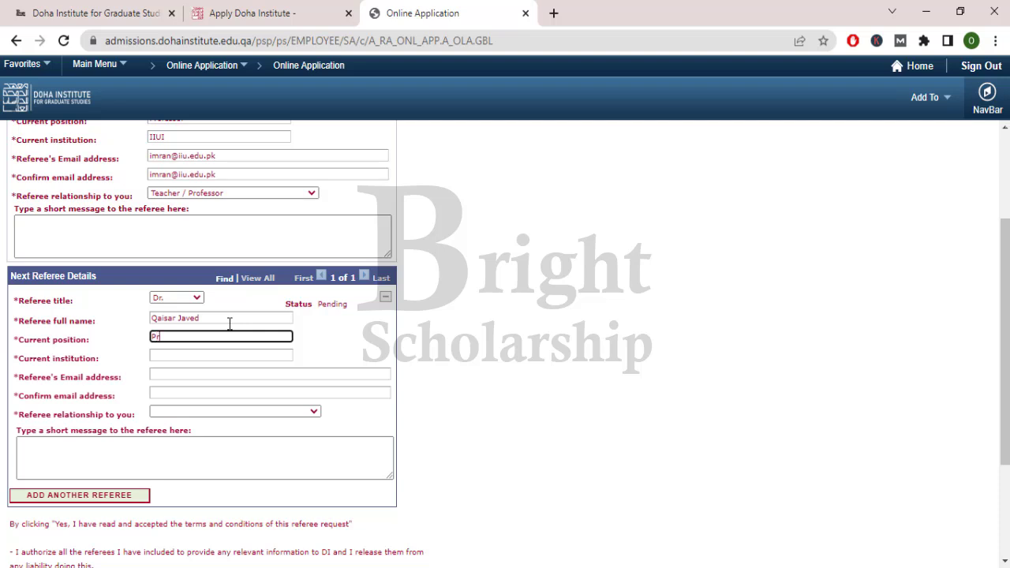
type("ofessor")
key("Tab")
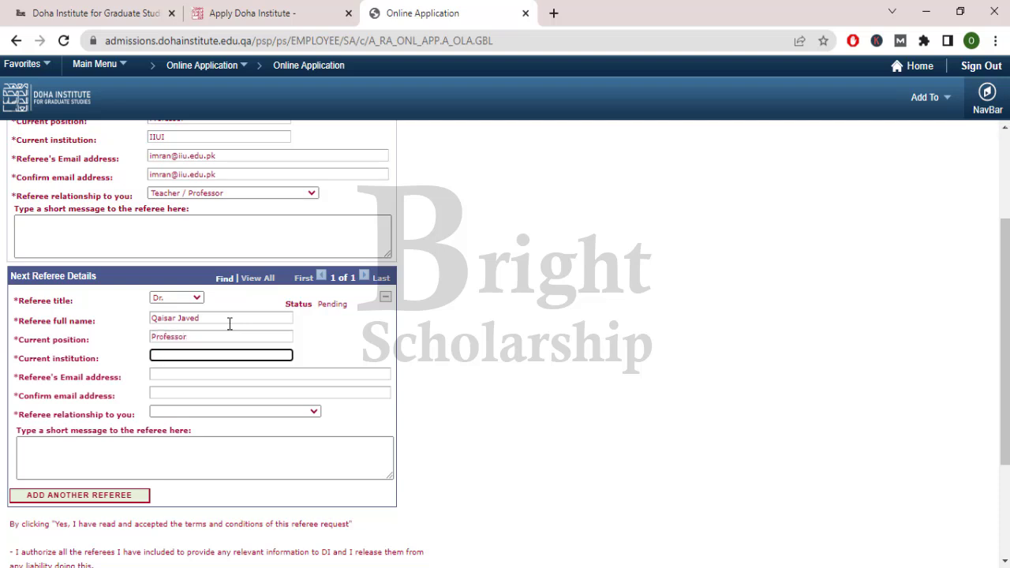
type("IIU")
key("BackSpace")
key("BackSpace")
type("Quad eA")
key("BackSpace")
type("Aazam University")
- Enter and confirm the second referee's e-mail, and set relationship to Teacher / Professor
key("Tab")
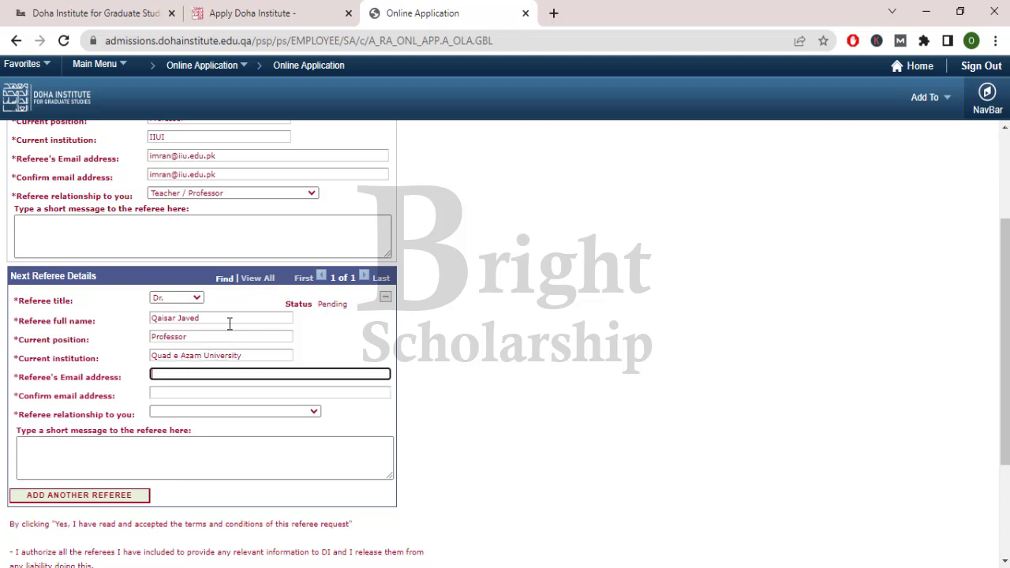
key("ctrl+a")
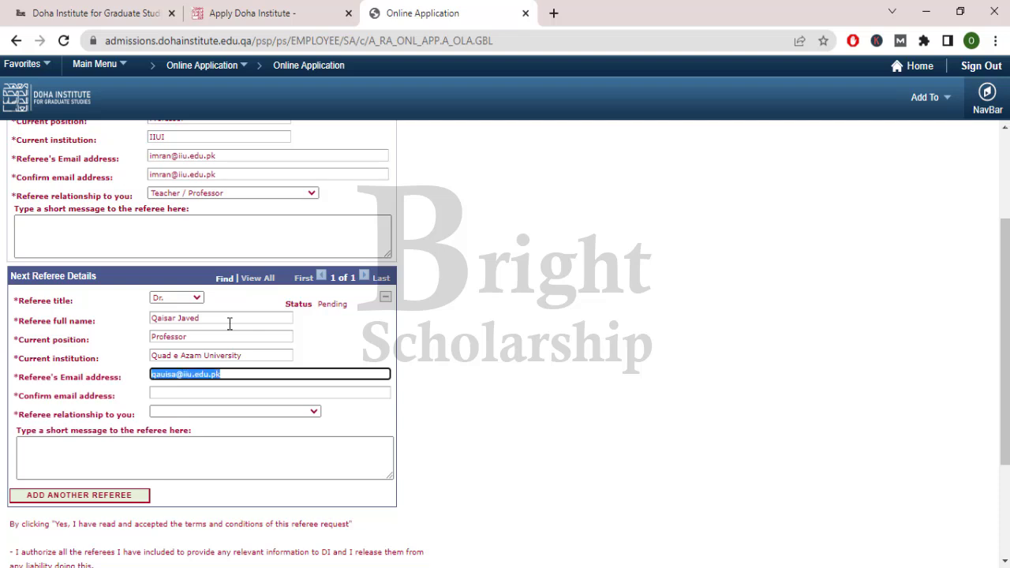
key("ctrl+c")
key("Tab")
key("ctrl+v")
key("Tab")
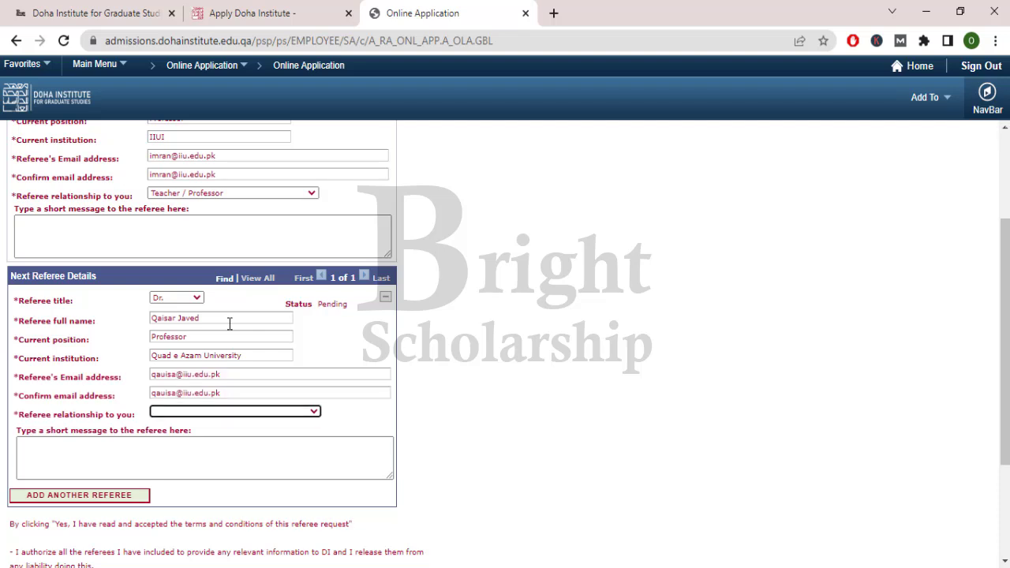
key("t")
- Accept the referee request disclaimer and continue to Terms and Conditions
scroll(203, 304, "down", 2)
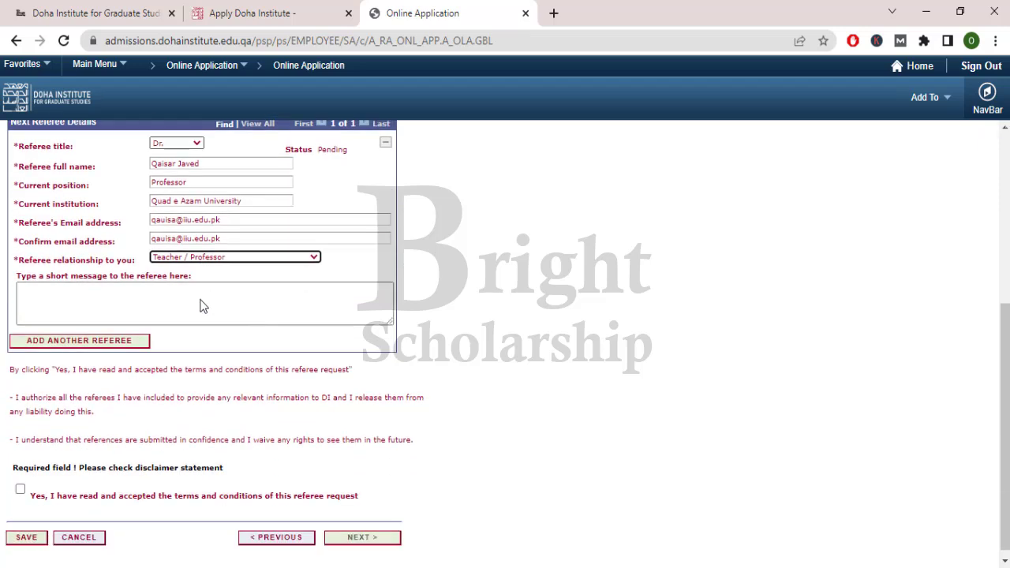
scroll(194, 343, "down", 1)
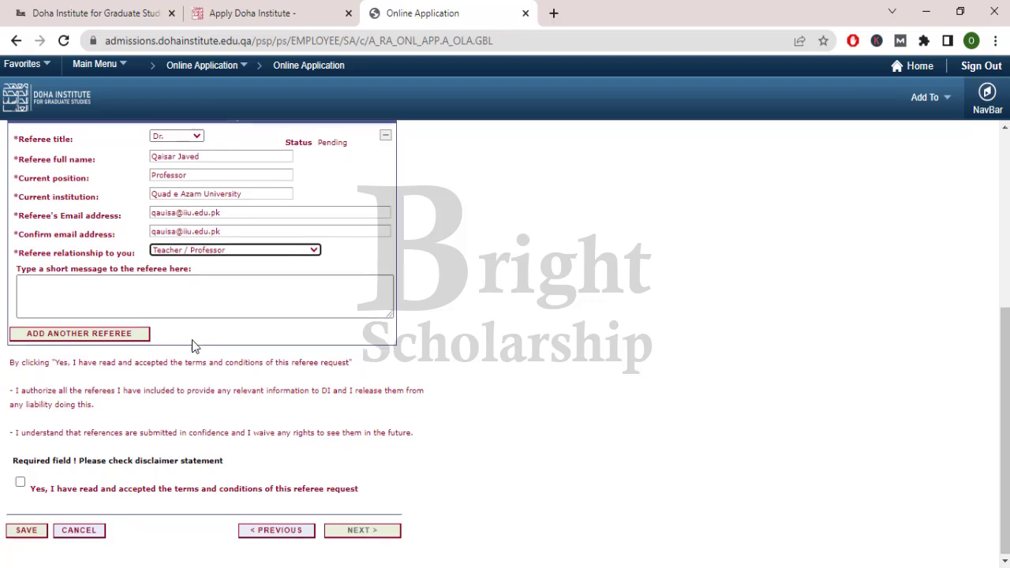
left_click_drag(95, 489, 340, 493)
left_click(138, 509)
left_click(26, 485)
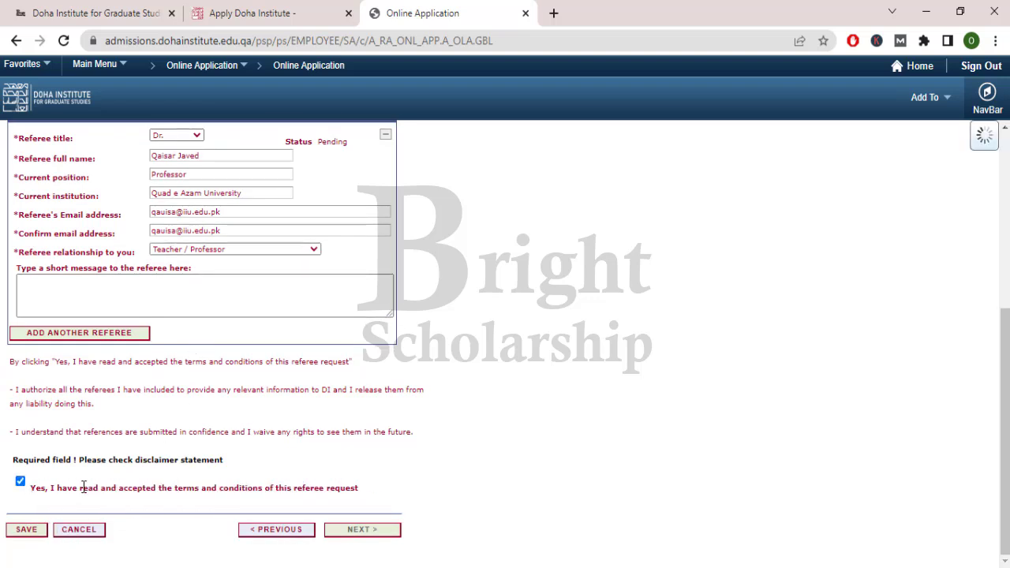
left_click(361, 530)
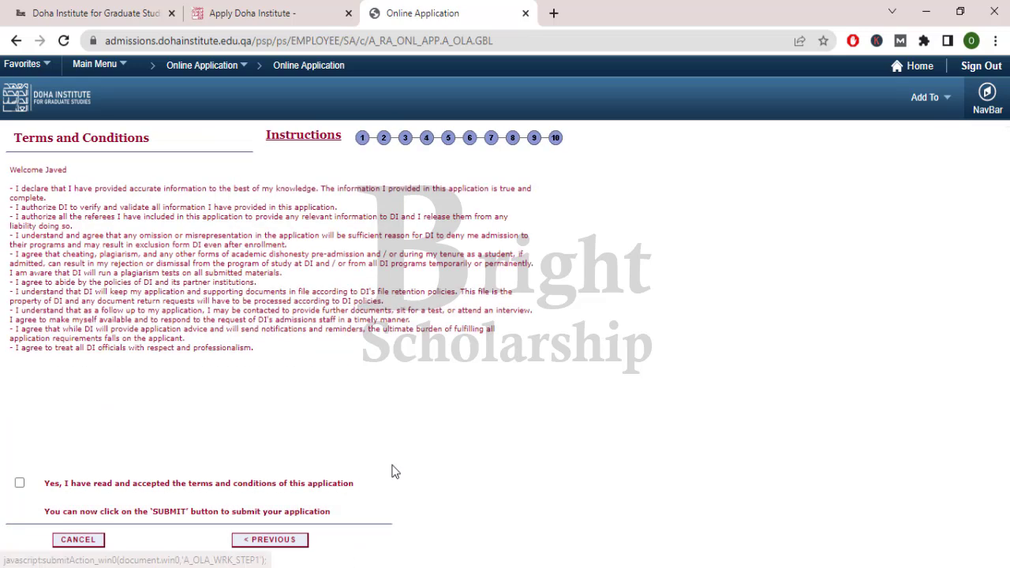
- Accept the terms and conditions and submit the Media Studies application, confirming Submitted status
left_click_drag(14, 142, 142, 161)
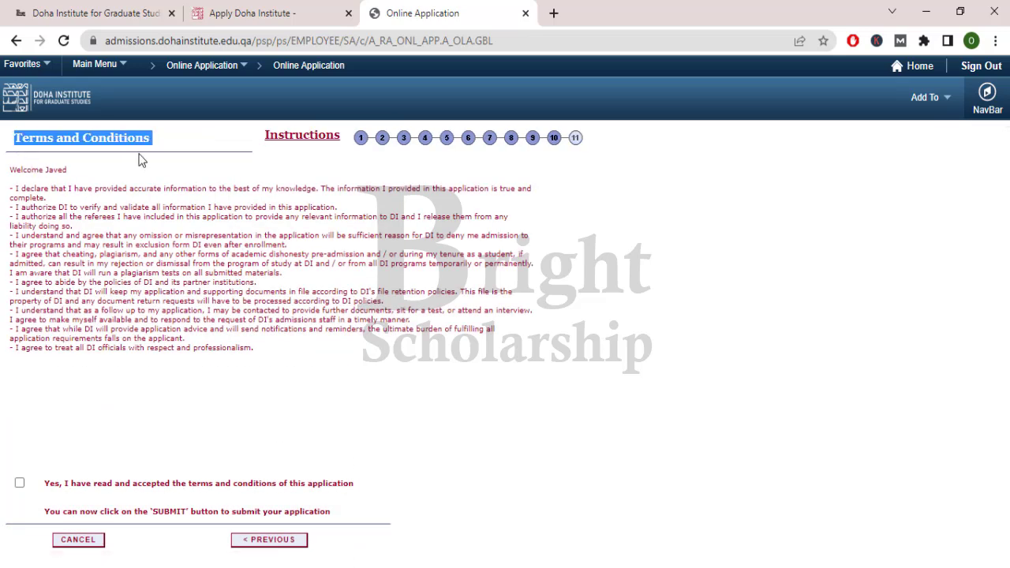
left_click(142, 161)
left_click_drag(18, 187, 225, 348)
left_click(225, 347)
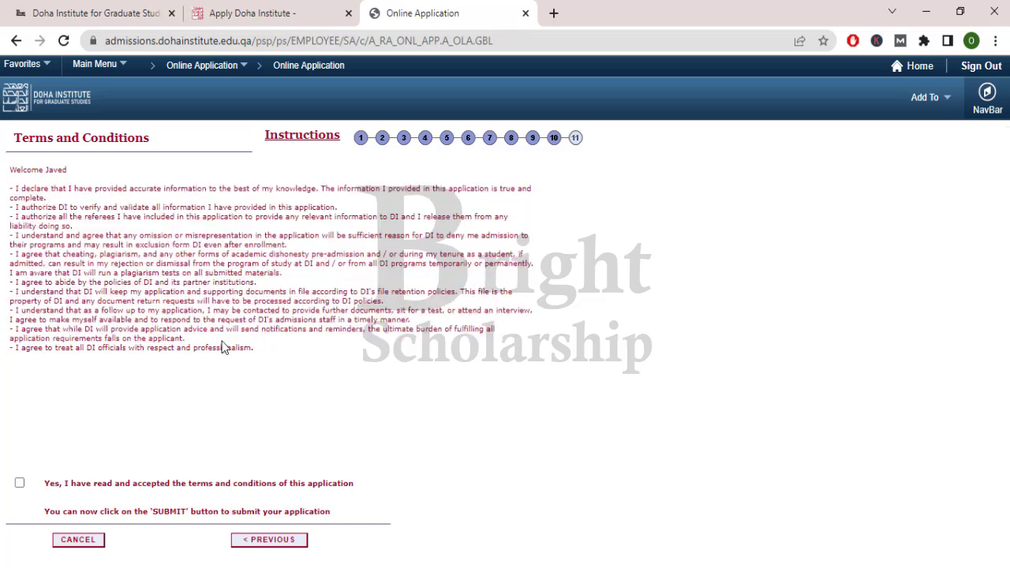
left_click(20, 483)
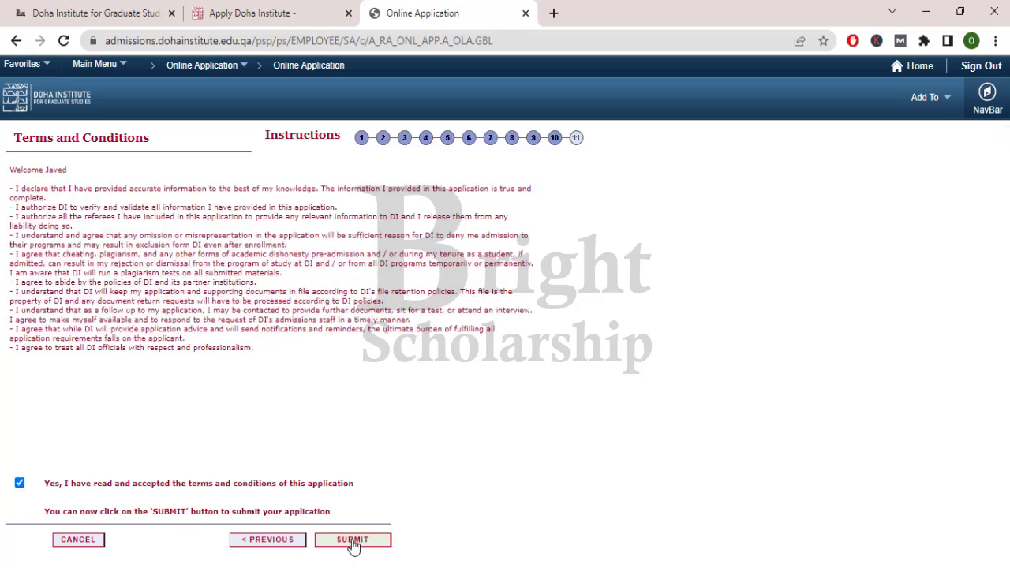
left_click(353, 541)
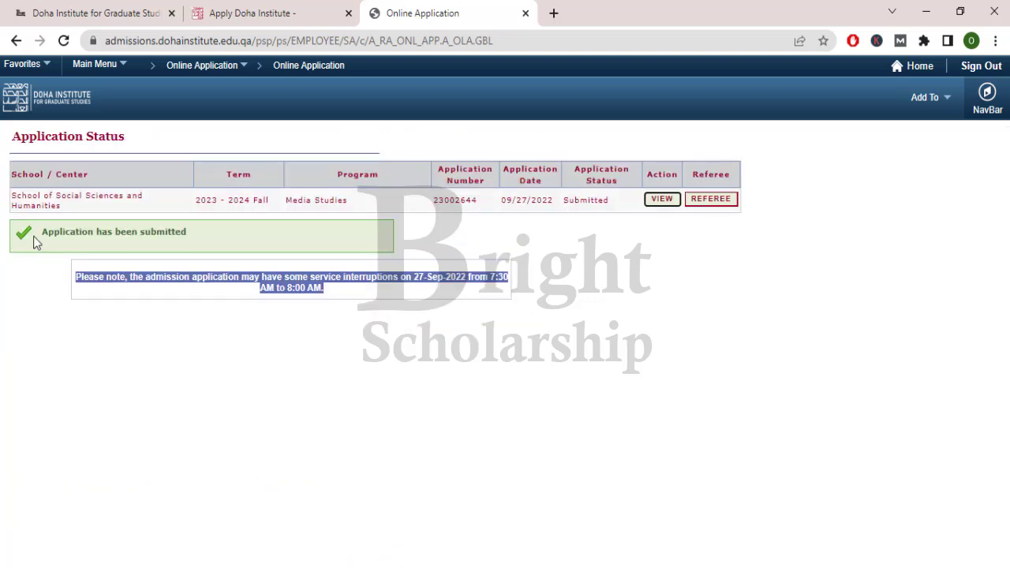
left_click_drag(47, 237, 190, 235)
left_click(130, 238)
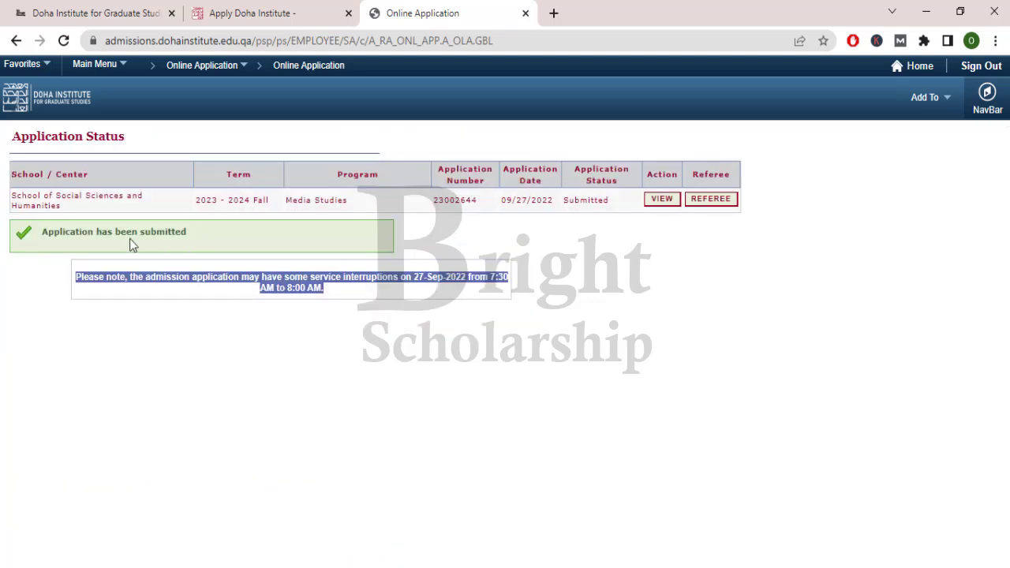